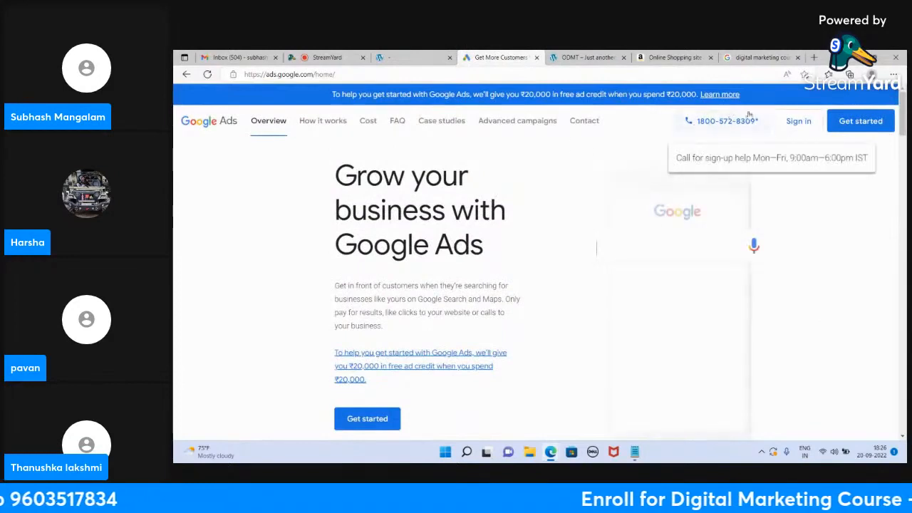
- Sign in to Google Ads, open an existing ads account and display its campaign list
click(808, 122)
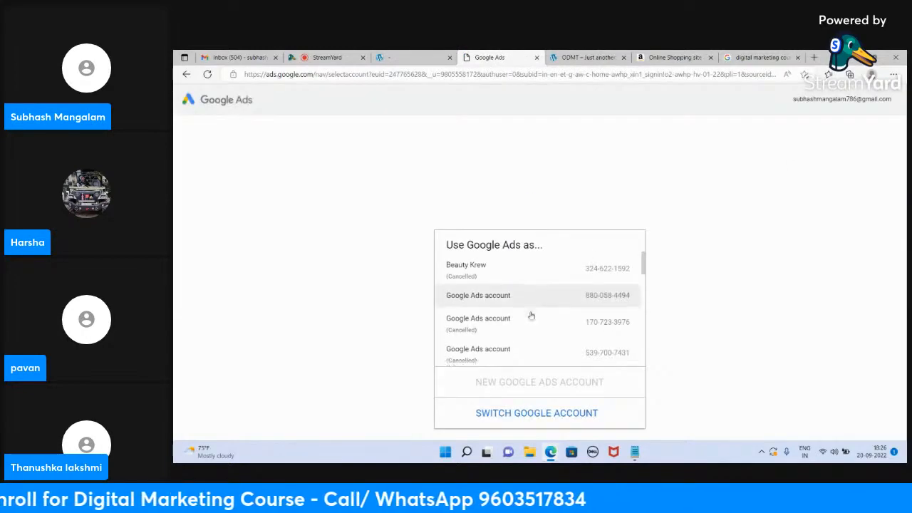
scroll(529, 316, down, 5)
scroll(531, 316, down, 5)
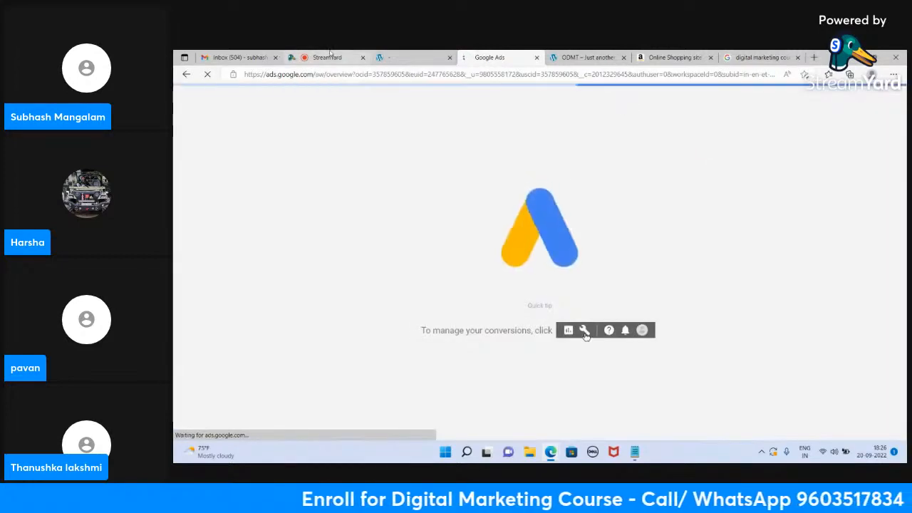
click(329, 56)
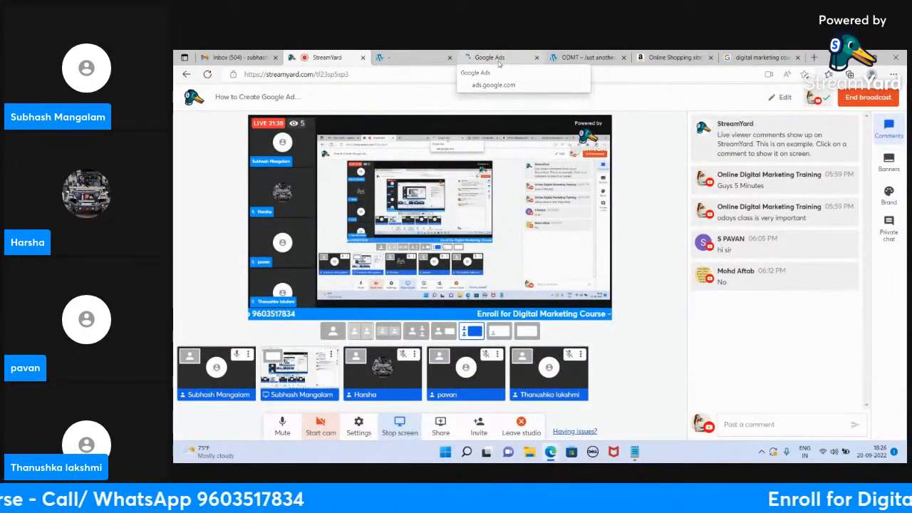
click(498, 63)
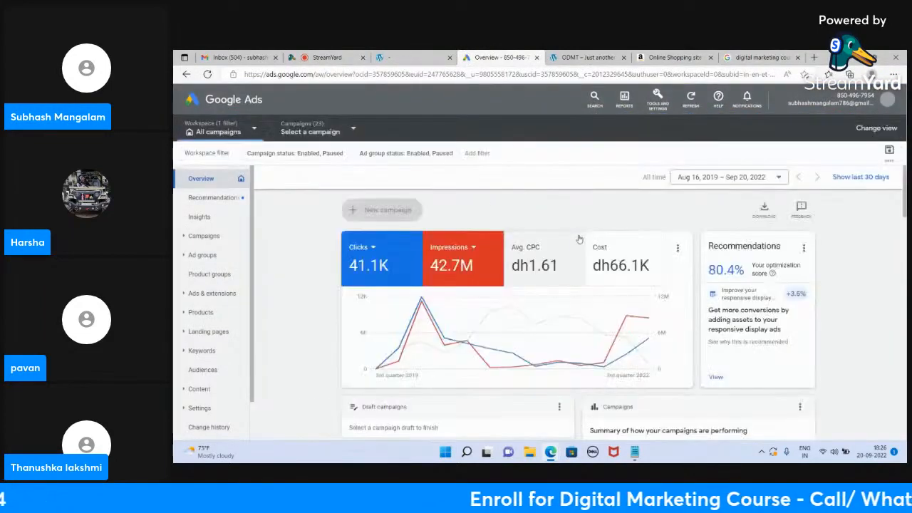
click(210, 236)
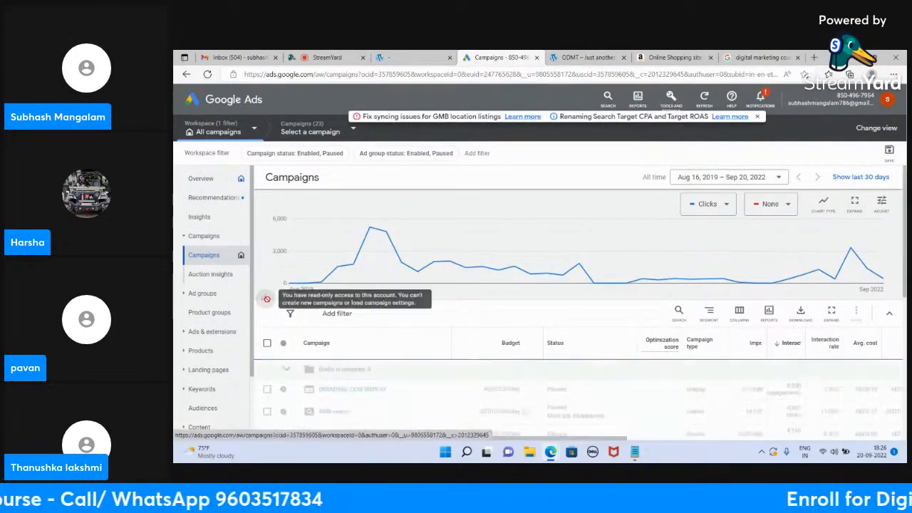
scroll(303, 349, down, 1)
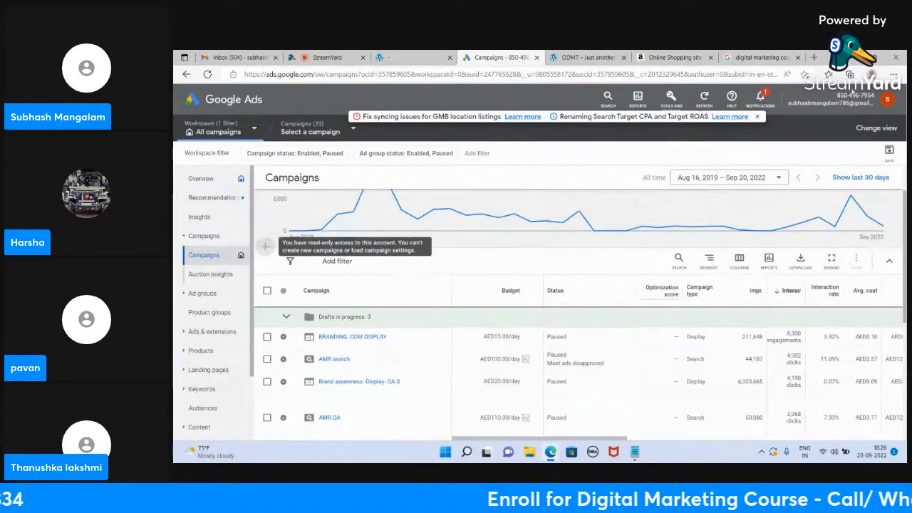
- Switch to the second Google login in the account chooser and enter its account password
click(889, 100)
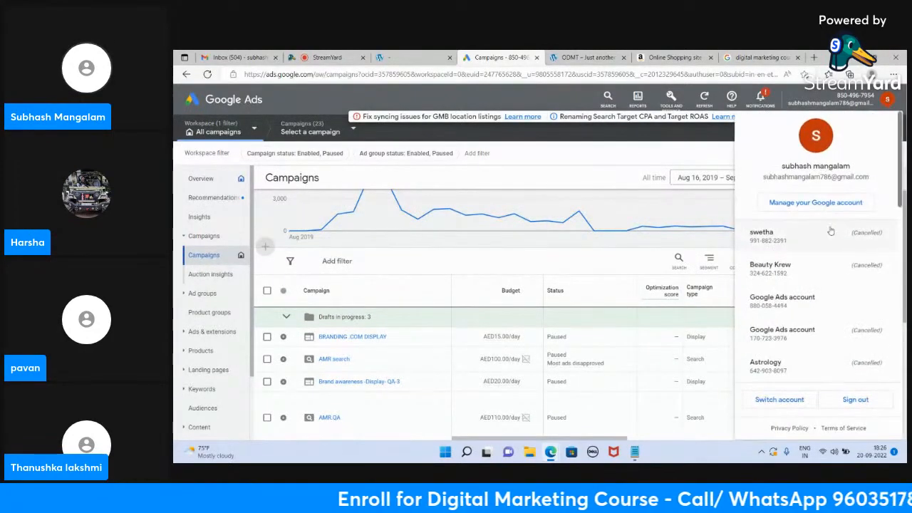
scroll(831, 231, down, 3)
scroll(831, 231, up, 3)
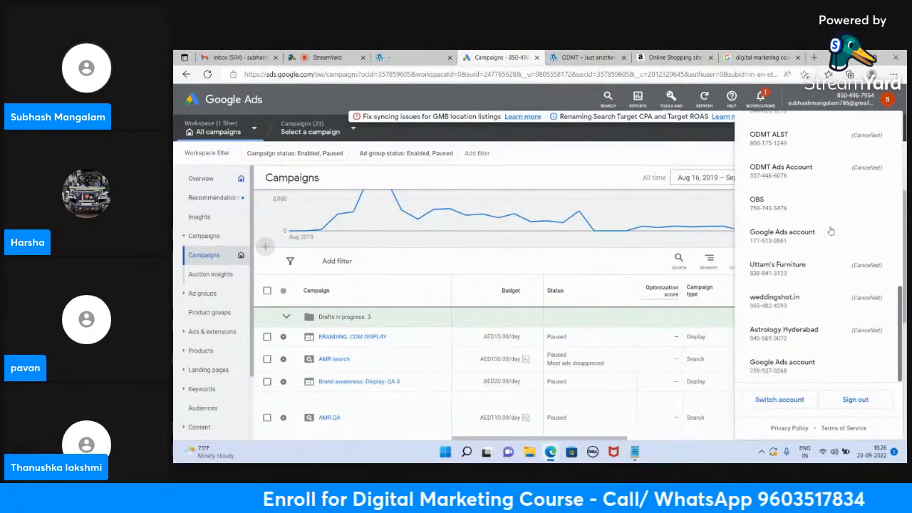
click(780, 400)
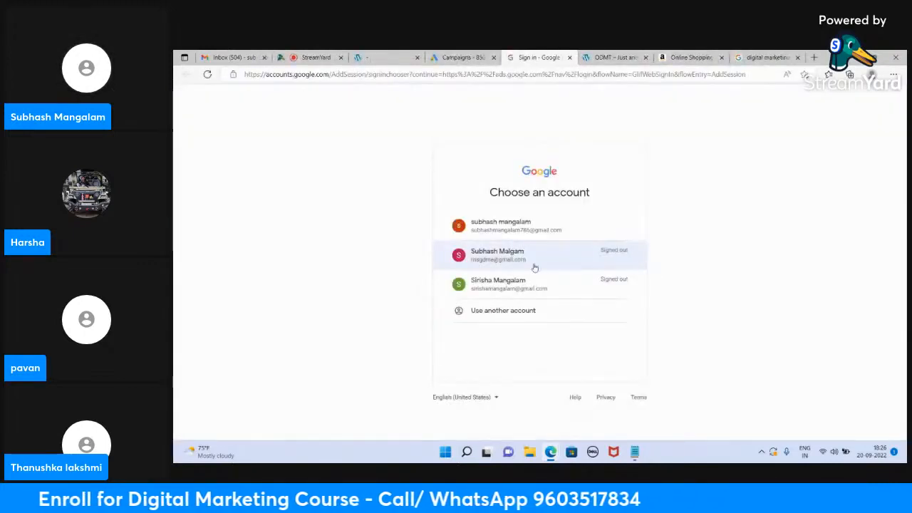
click(535, 267)
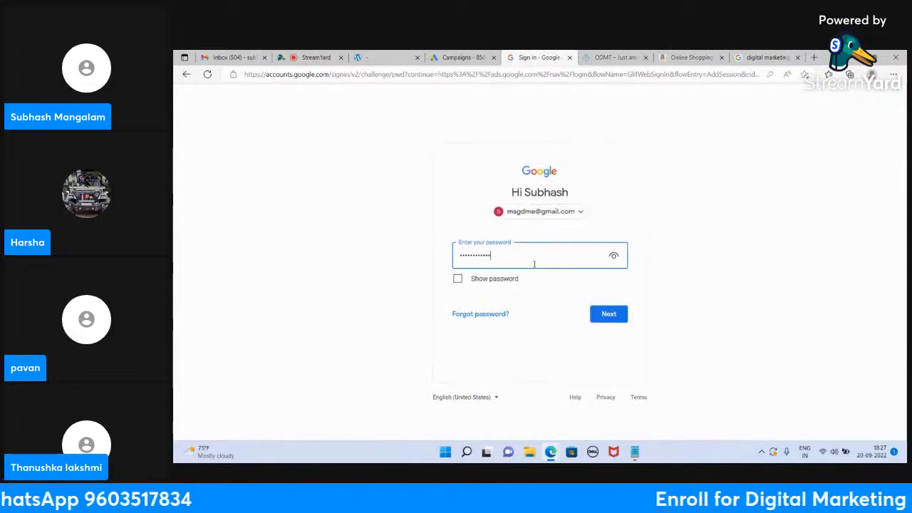
key(Return)
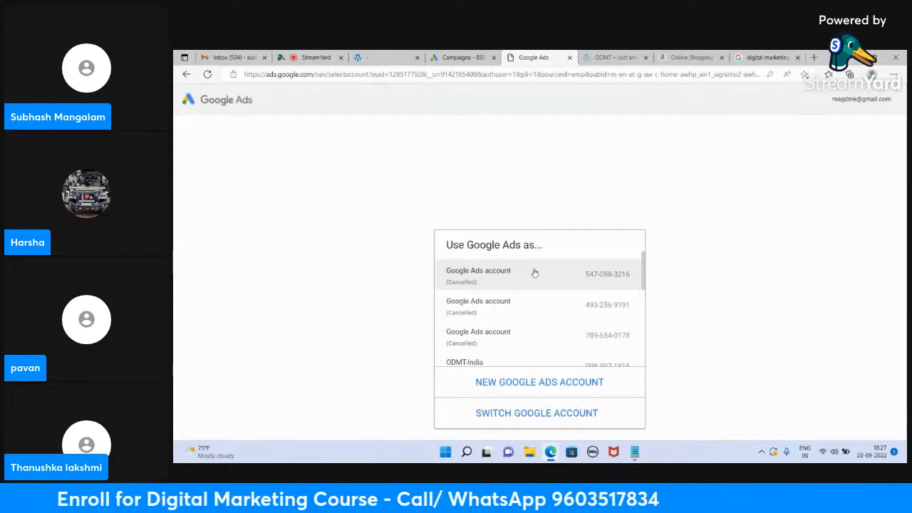
- Open the vcube account from the list of available Google Ads accounts
scroll(530, 311, down, 5)
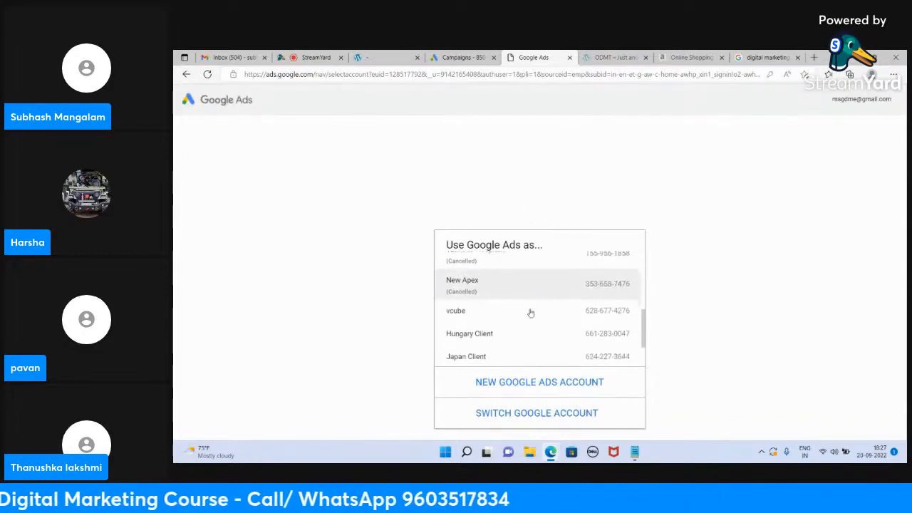
click(472, 315)
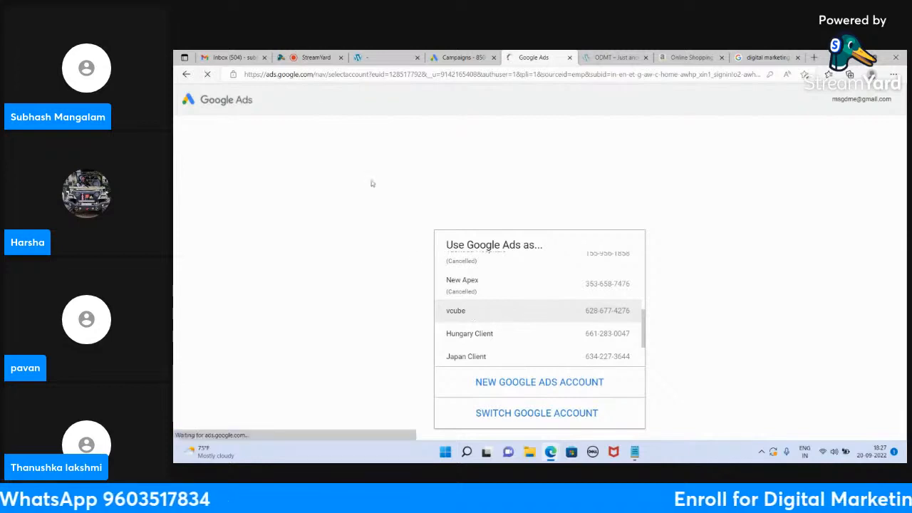
click(303, 54)
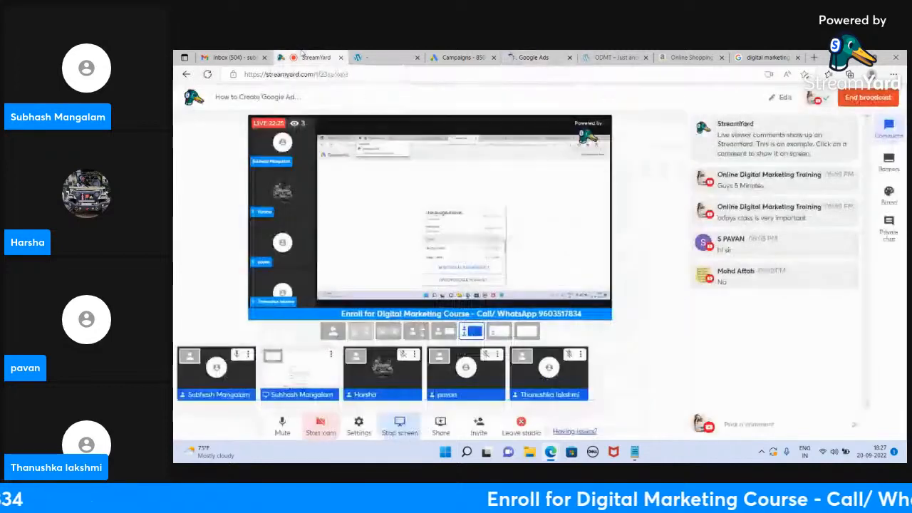
click(540, 55)
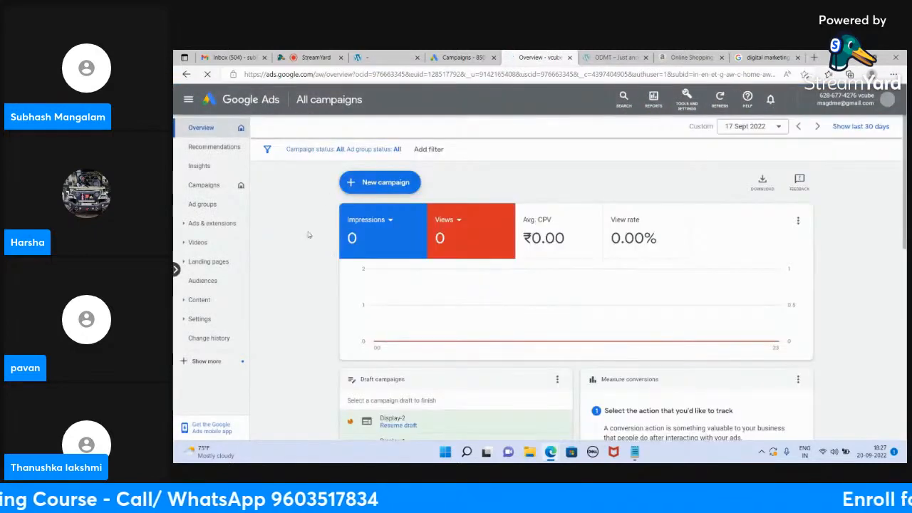
click(207, 190)
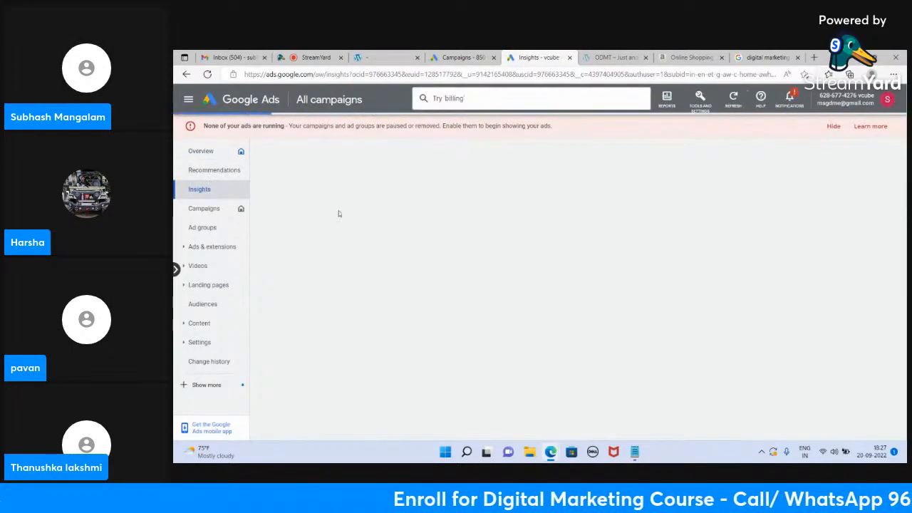
- Switch to StreamYard to mute and unmute the broadcast microphone, returning to the Google Ads page
click(316, 57)
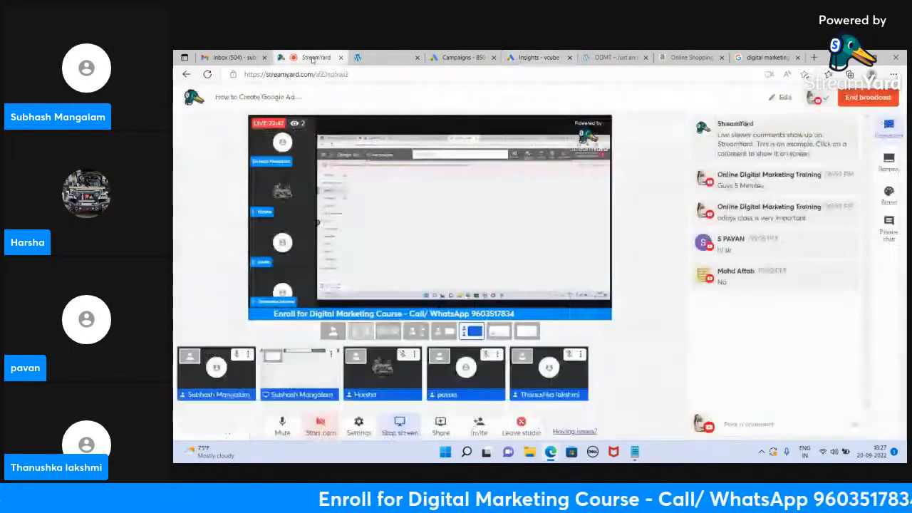
click(283, 425)
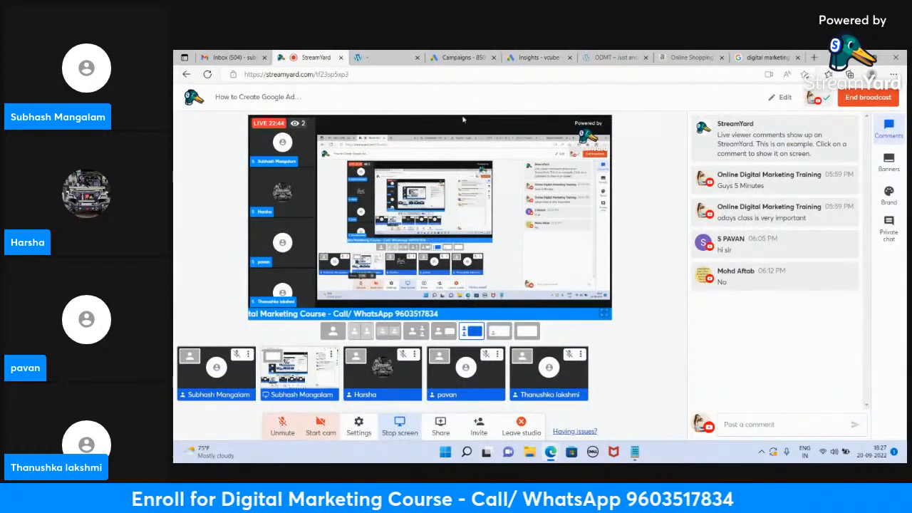
click(510, 56)
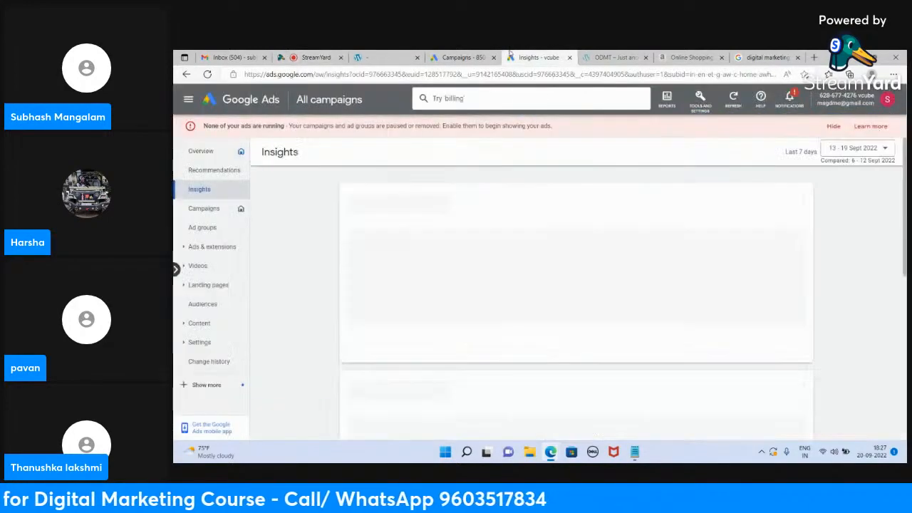
click(314, 57)
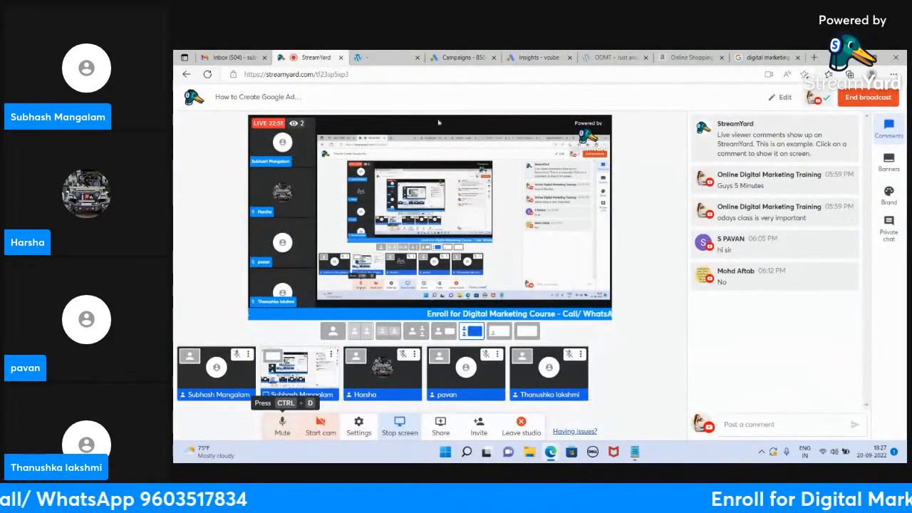
click(283, 435)
click(545, 57)
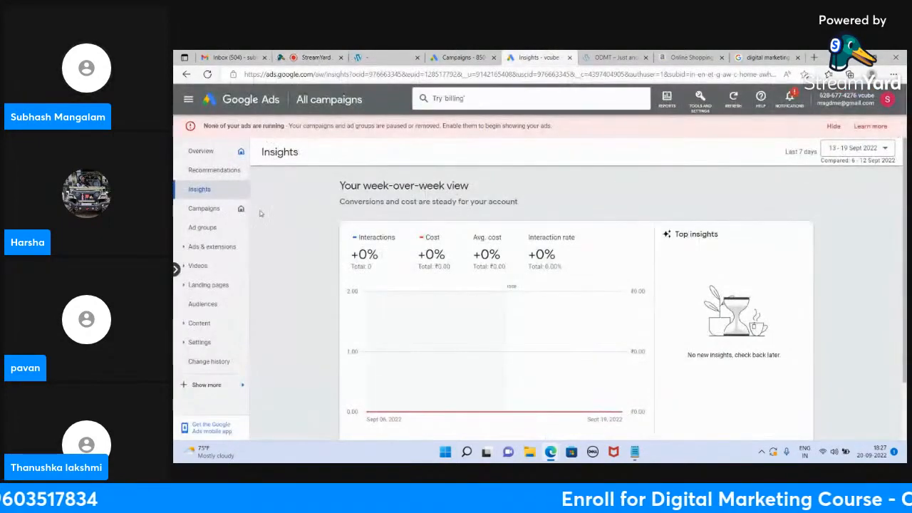
- Start a new campaign in the vcube account and create it without a goal's guidance, dismissing the satisfaction survey
click(220, 211)
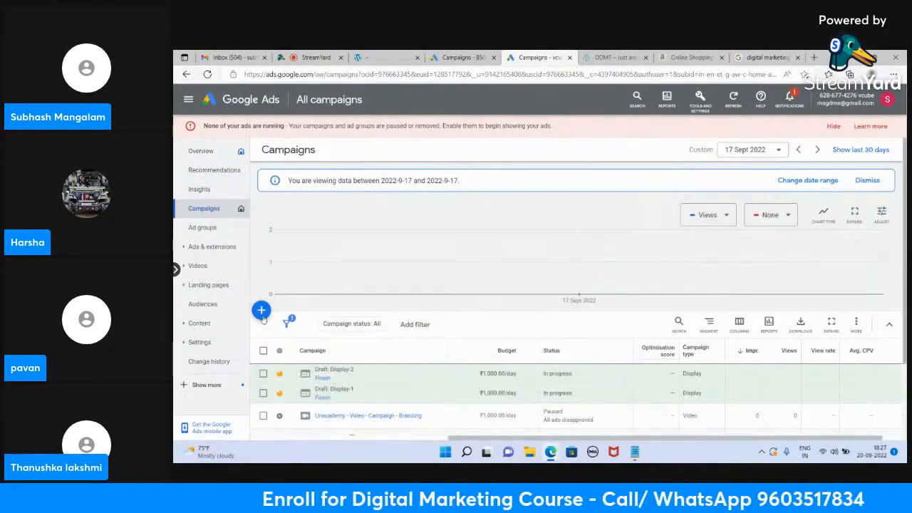
click(261, 310)
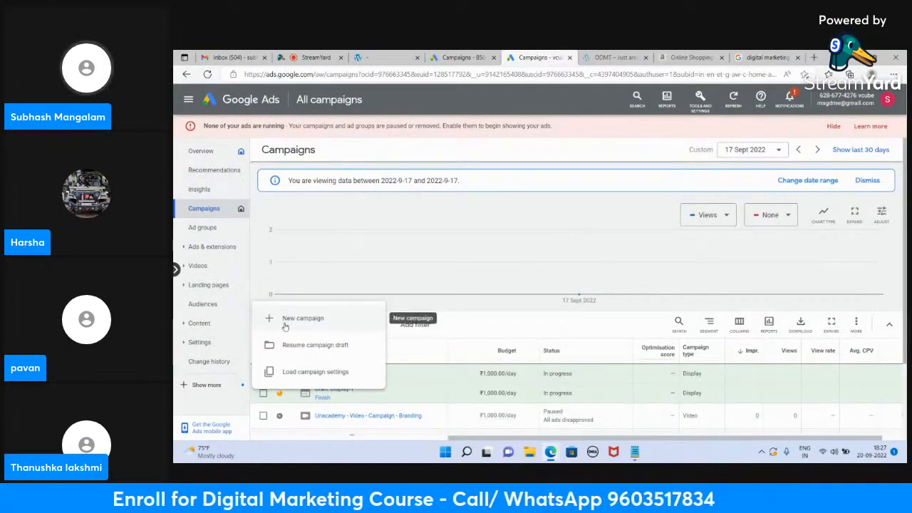
click(285, 326)
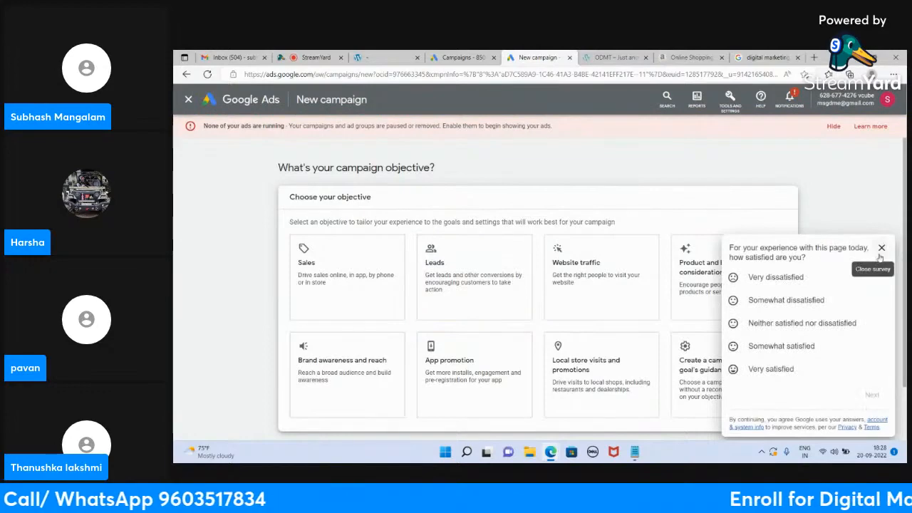
click(882, 249)
click(739, 399)
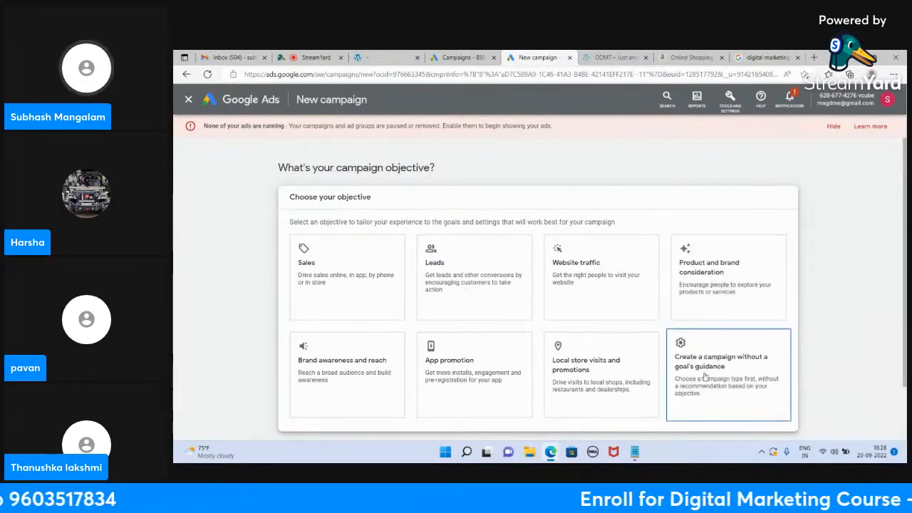
- Select Display as the campaign type and review the Standard Display campaign subtype
scroll(738, 370, down, 1)
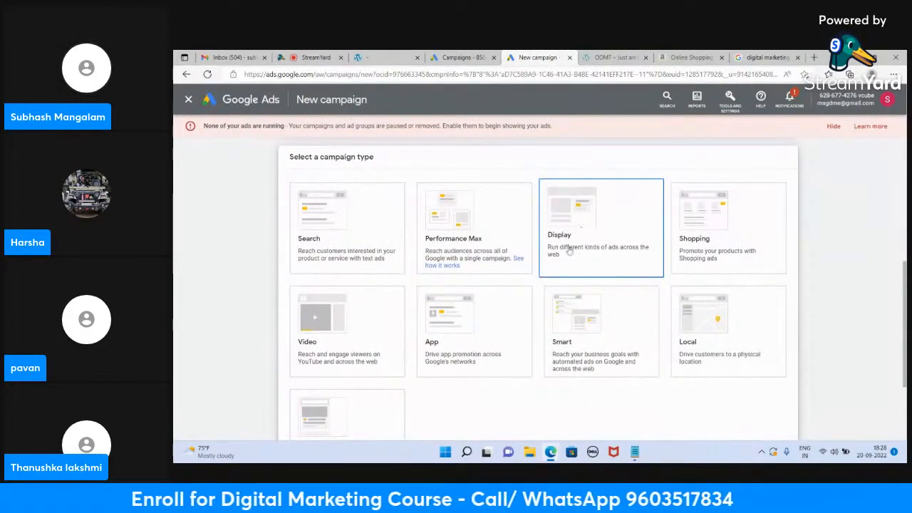
click(579, 224)
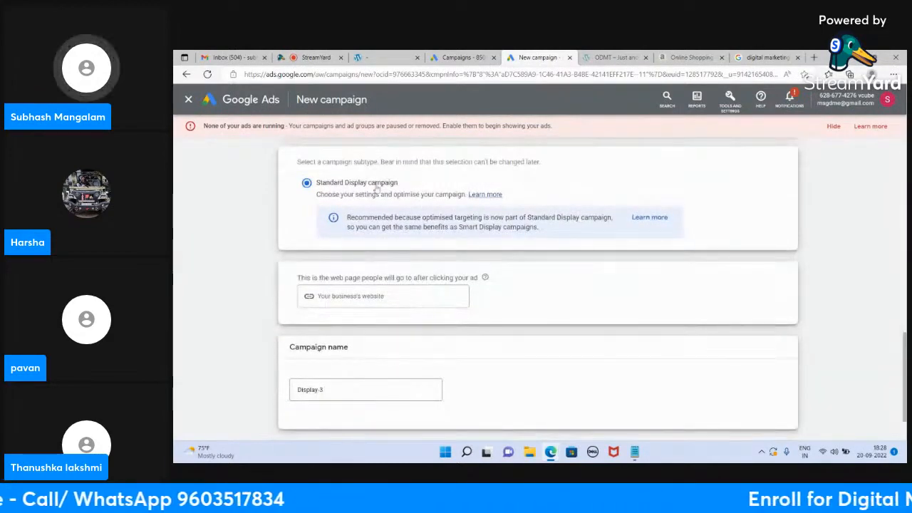
scroll(413, 192, up, 2)
scroll(413, 193, down, 2)
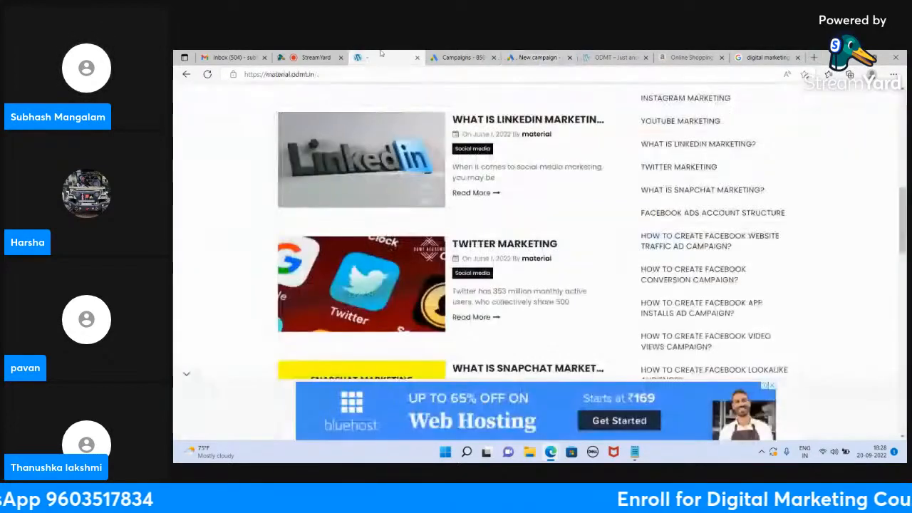
- Open odmt.in in a new browser tab and select its full address for copying
click(384, 57)
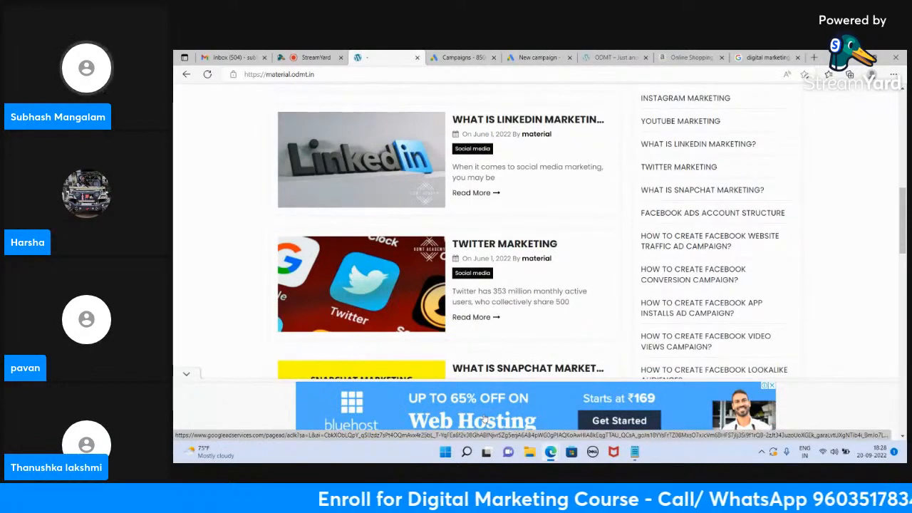
click(817, 57)
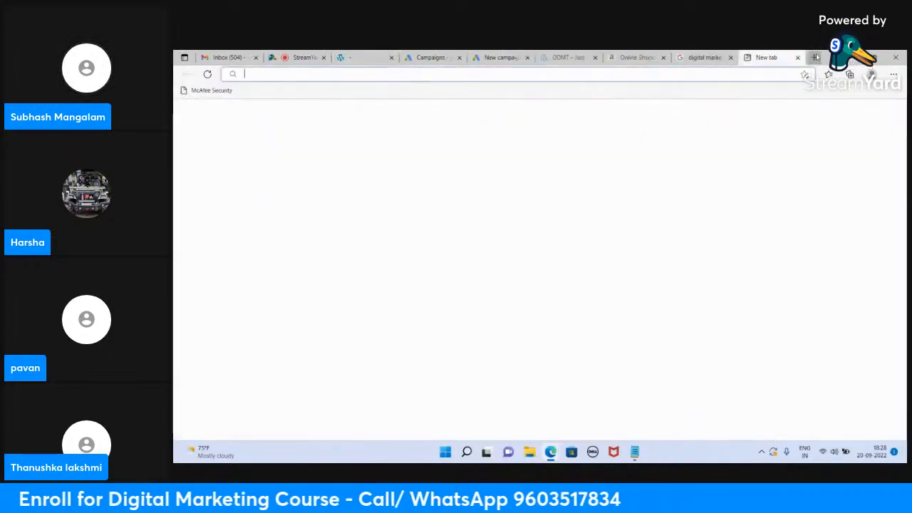
text(odmt.in)
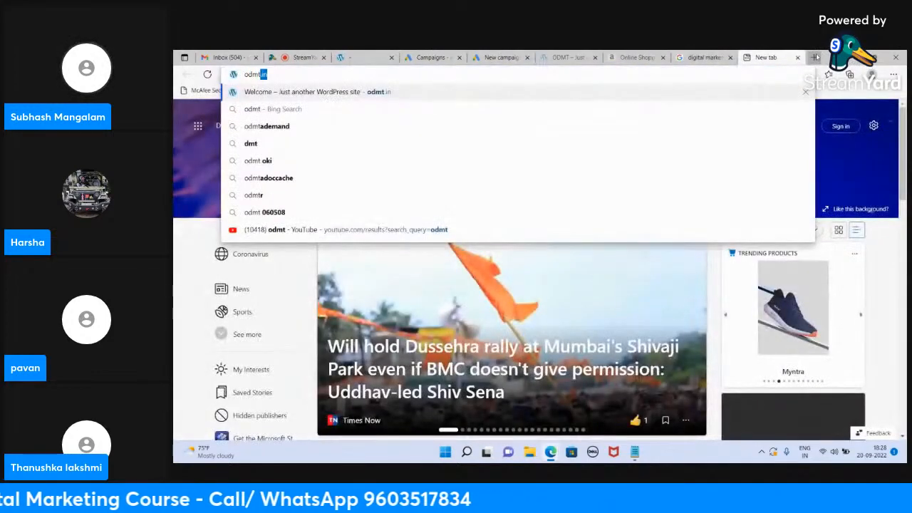
key(Return)
click(400, 74)
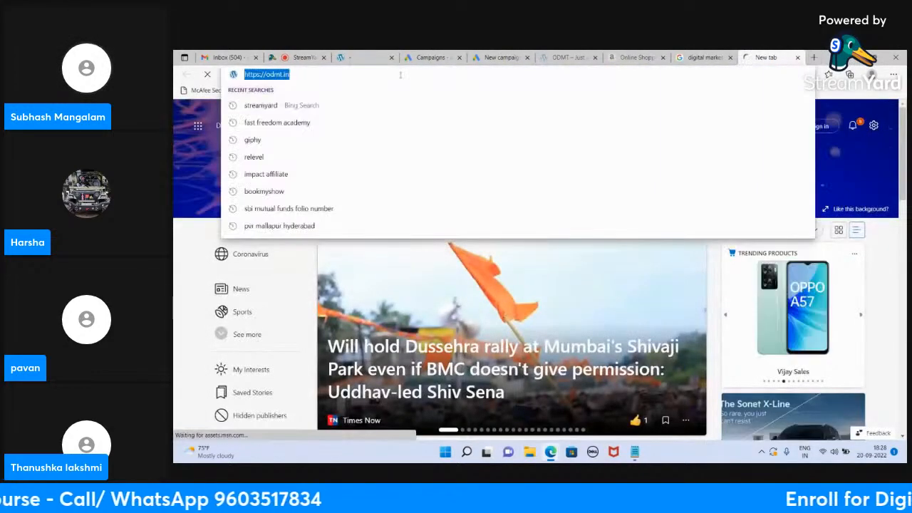
click(487, 56)
click(327, 316)
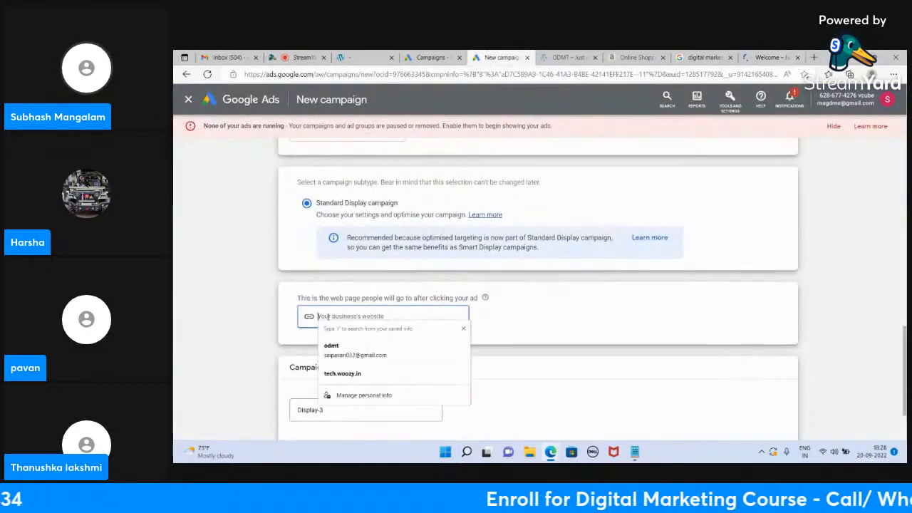
text(https://odmt.in/)
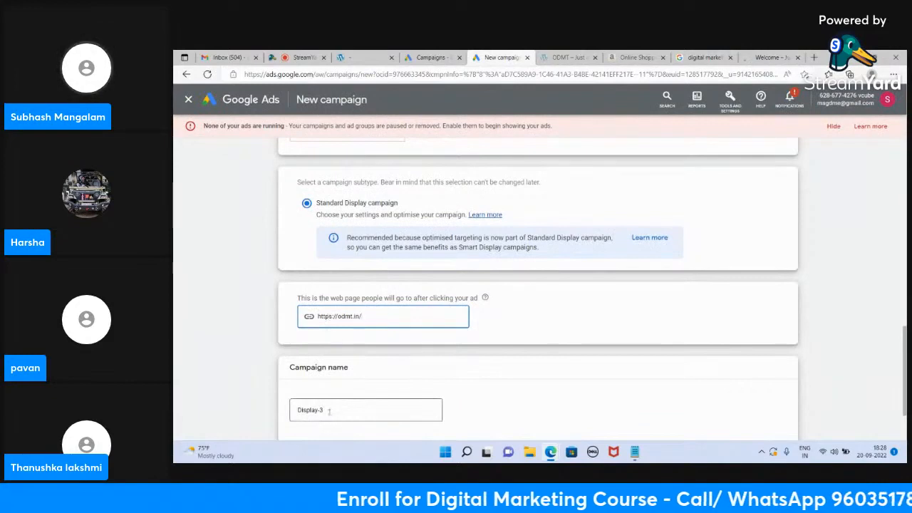
- Name the campaign Display-Campaign -Hyderabad and continue by starting a new campaign instead of finishing a saved draft
click(328, 411)
key(BackSpace)
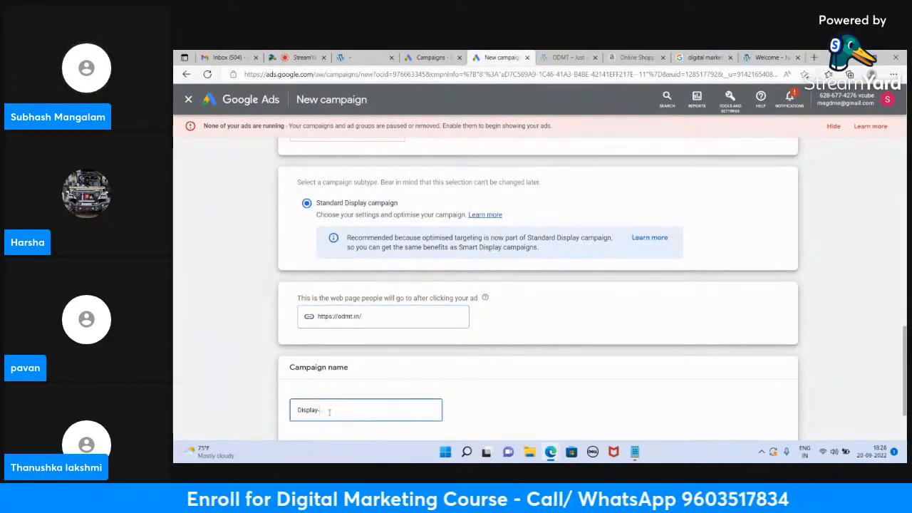
text(Campaign -Hyderabad)
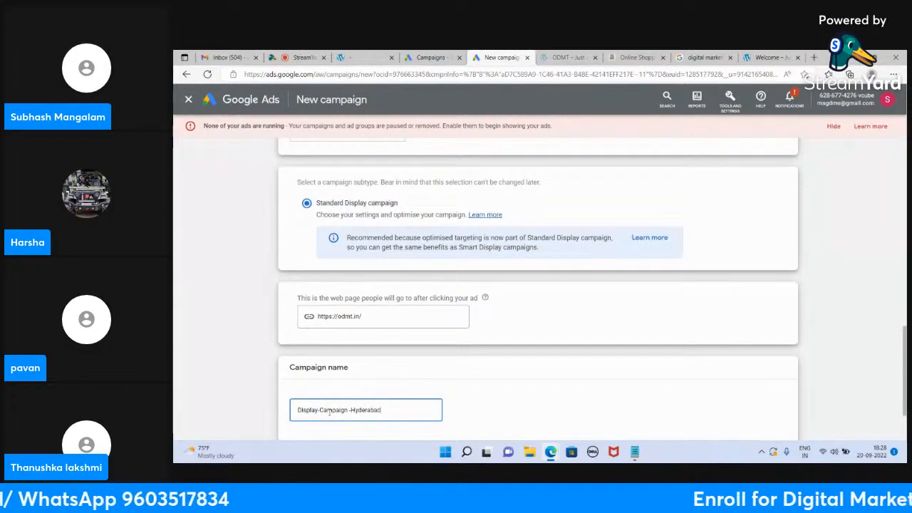
scroll(331, 411, down, 1)
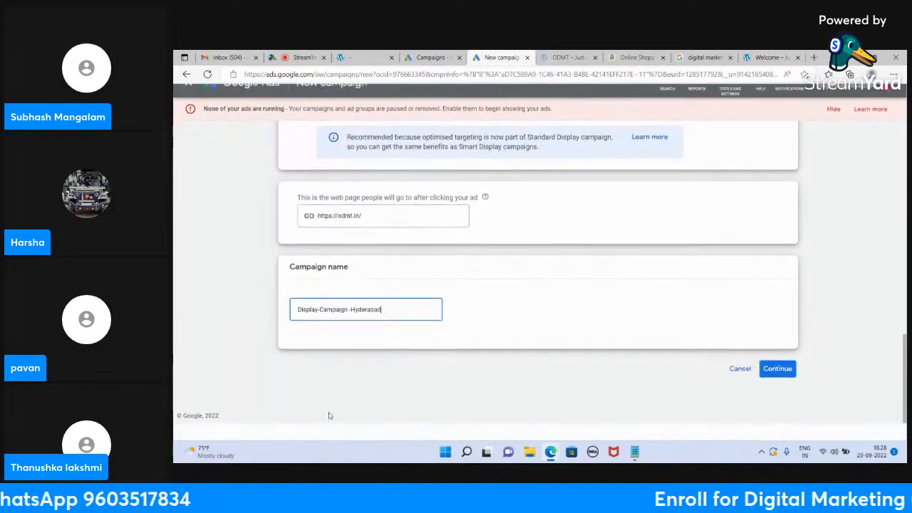
click(774, 388)
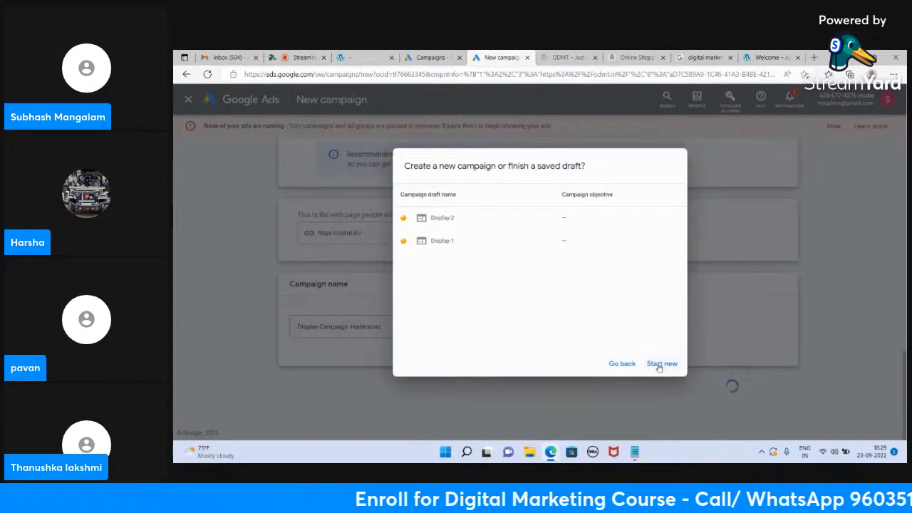
click(659, 364)
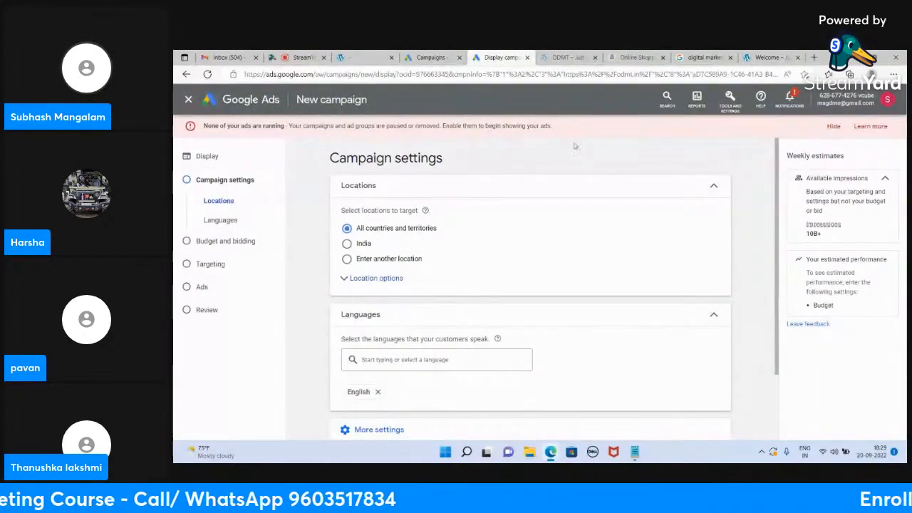
- Target another location instead of all countries, choosing the city Hyderabad, Telangana, India
mouse_move(823, 226)
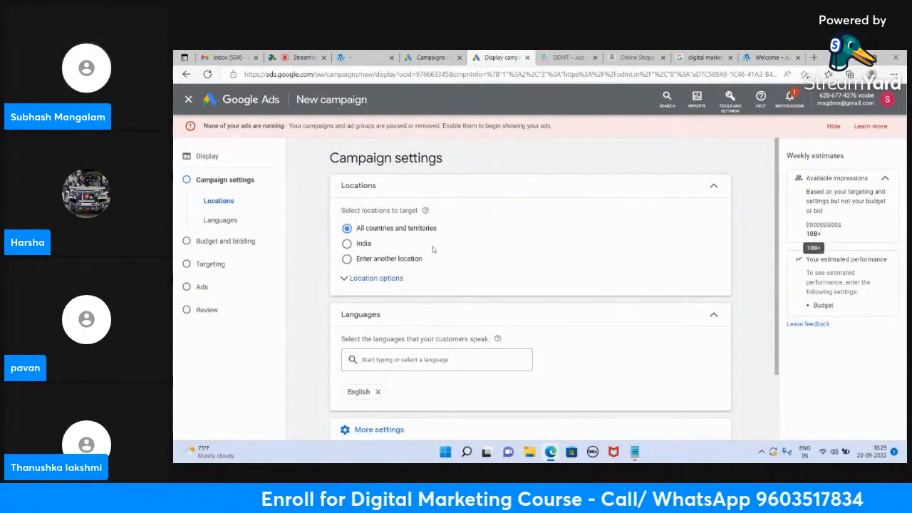
click(410, 259)
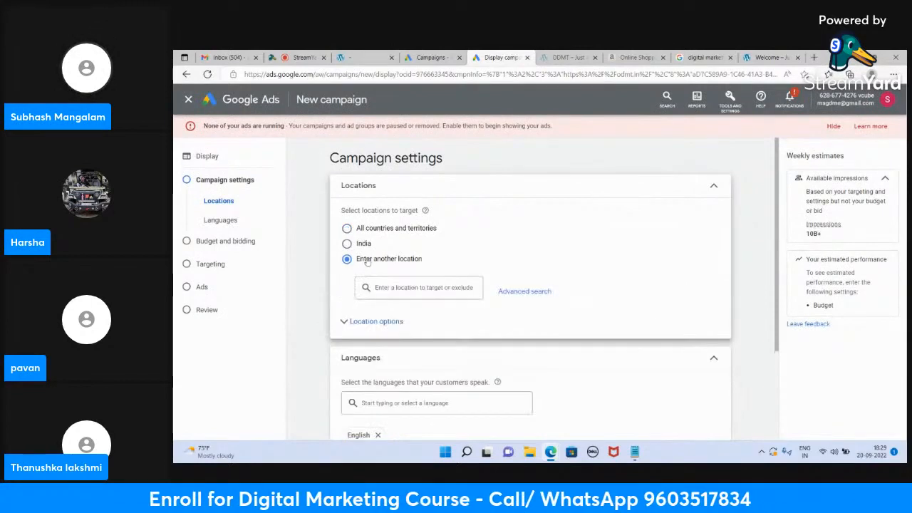
click(397, 286)
text(hyderabad)
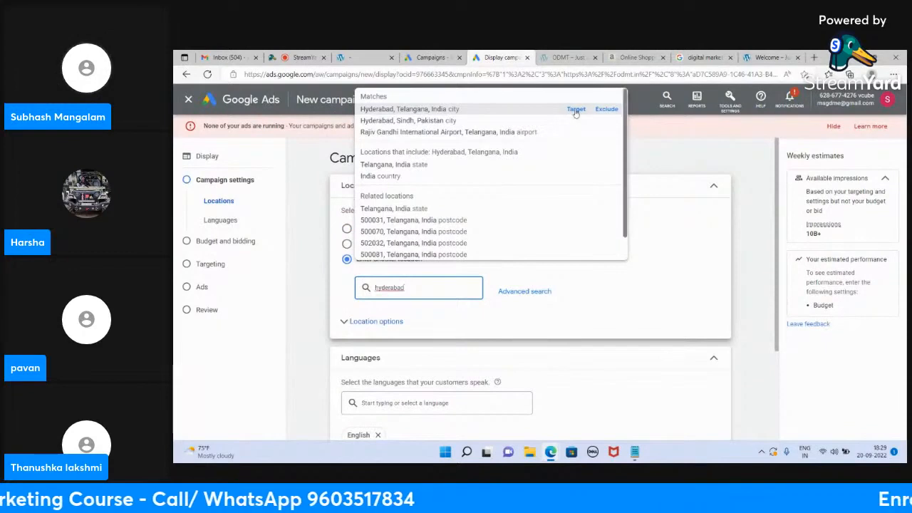
click(576, 109)
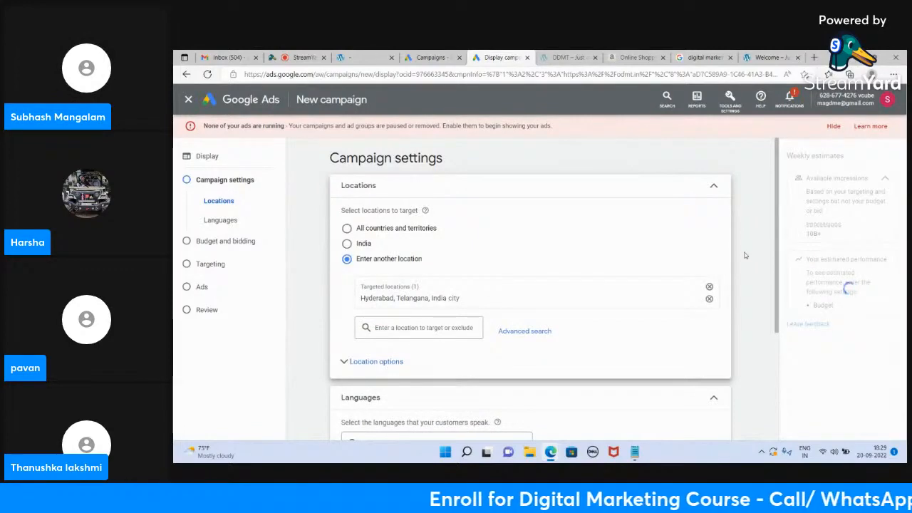
- Check the live viewer comments in the StreamYard studio and return to the Google Ads campaign settings
click(300, 57)
scroll(524, 330, up, 1)
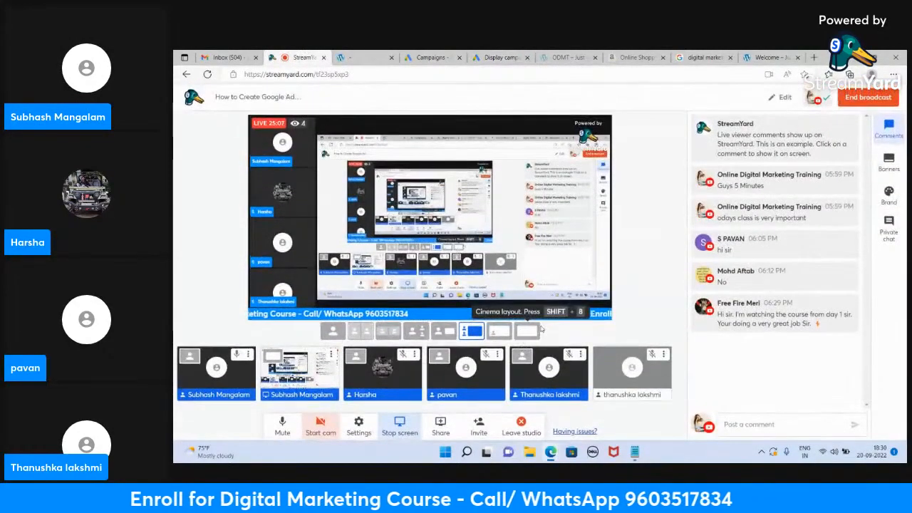
click(492, 57)
click(303, 57)
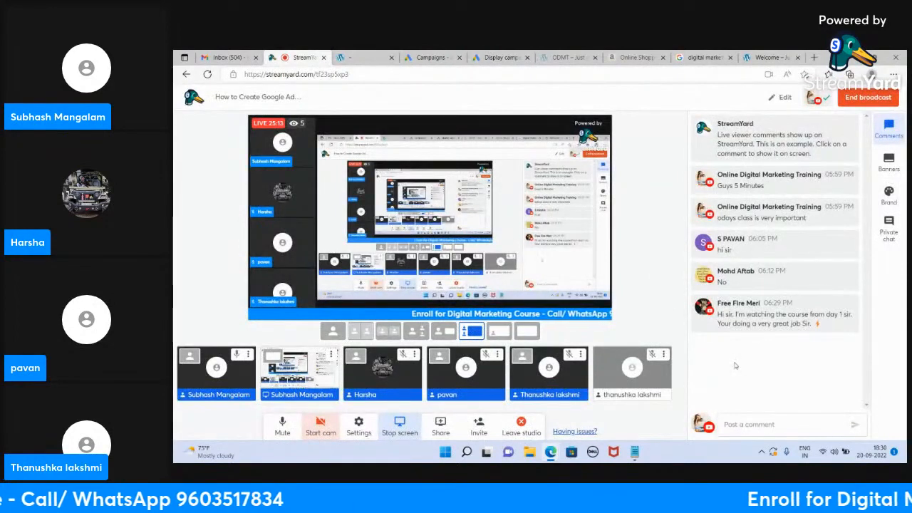
click(734, 425)
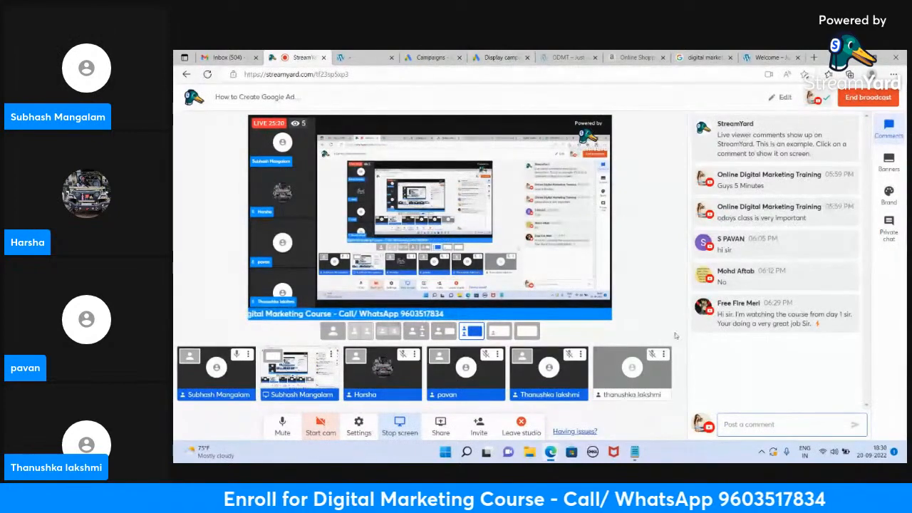
click(482, 57)
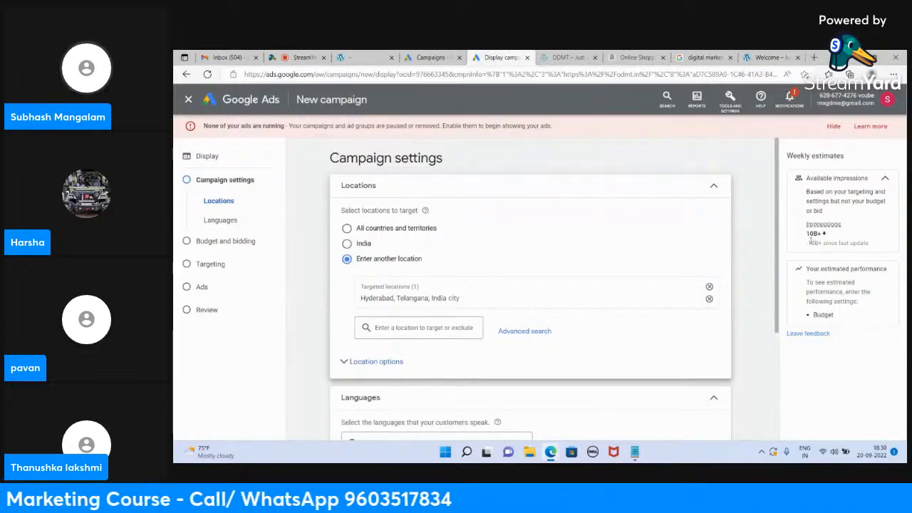
- Review the targeted location and the list of available customer languages in the campaign settings
scroll(544, 305, down, 2)
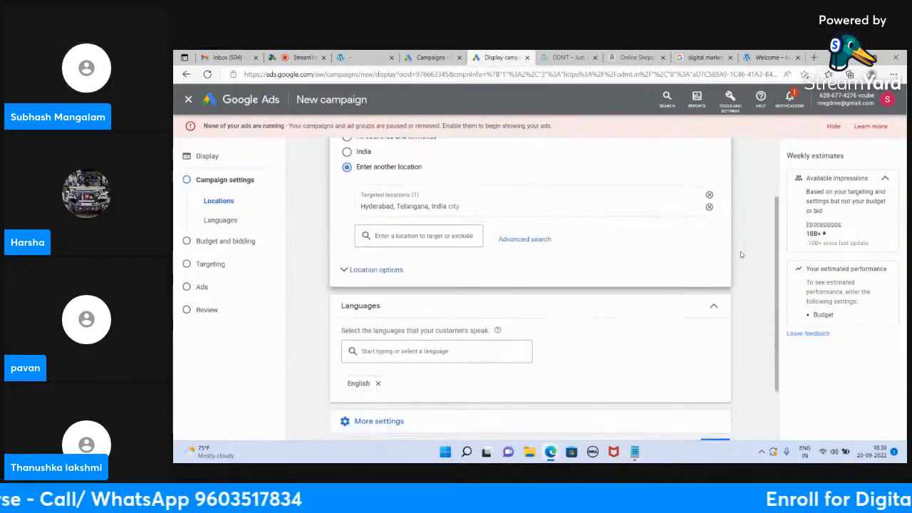
scroll(544, 305, down, 1)
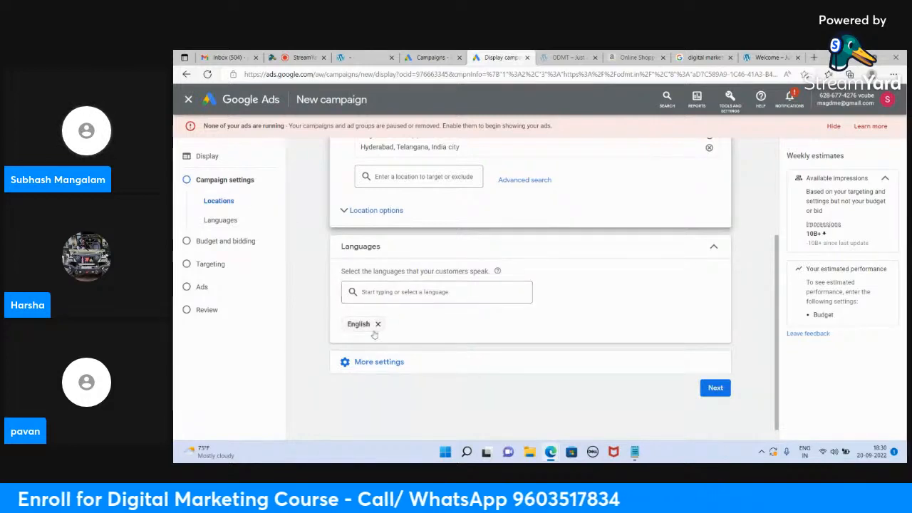
click(399, 292)
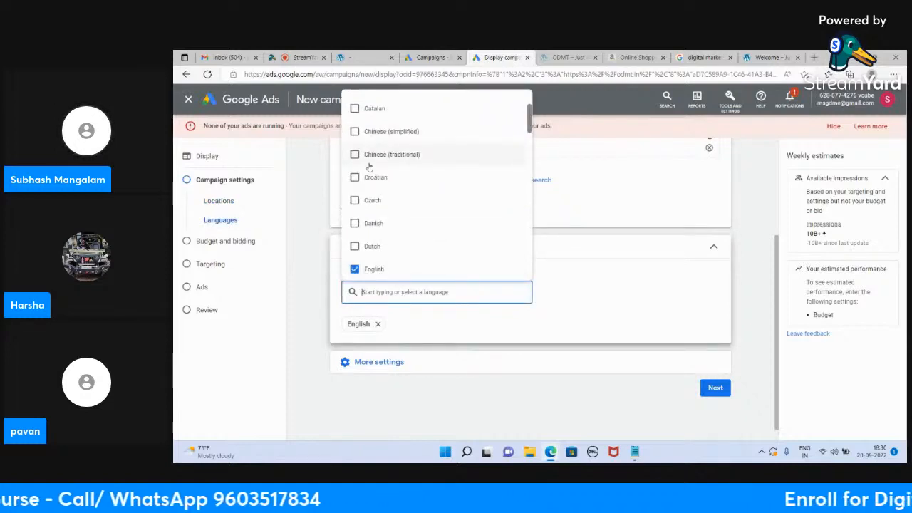
click(750, 263)
scroll(482, 285, up, 2)
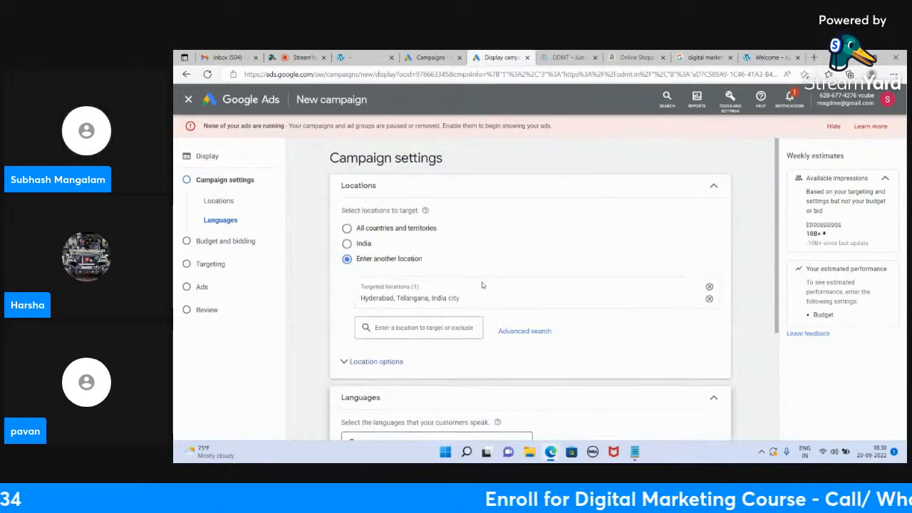
scroll(392, 278, down, 3)
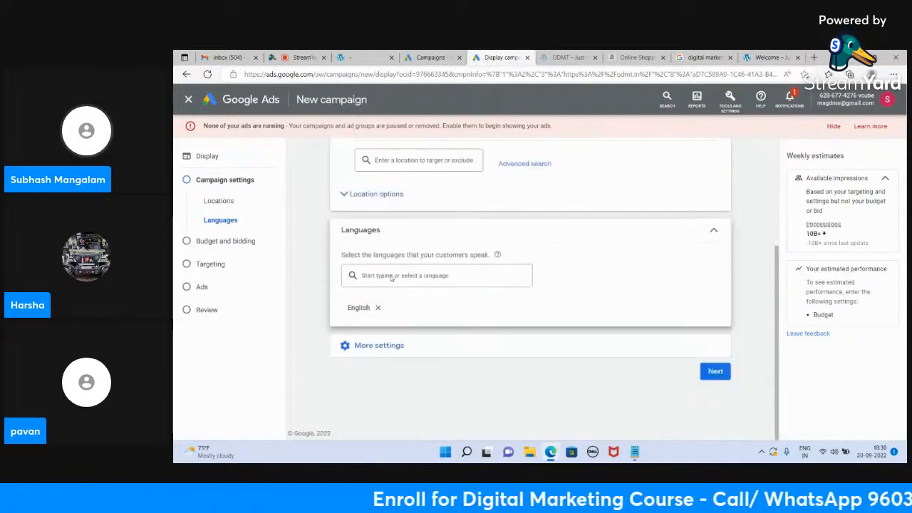
- Expand the additional campaign settings and set the ad schedule's days to Mondays - Fridays
click(374, 347)
scroll(482, 320, down, 1)
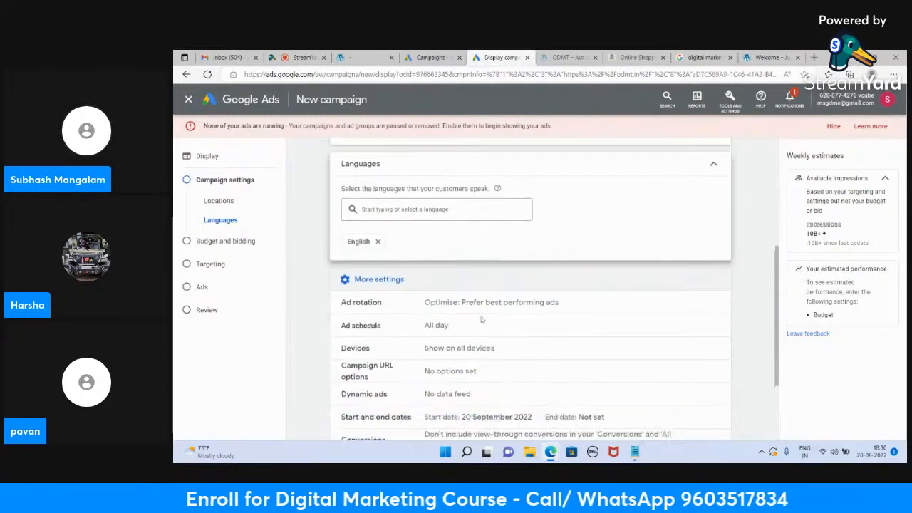
scroll(482, 320, down, 3)
scroll(482, 320, up, 1)
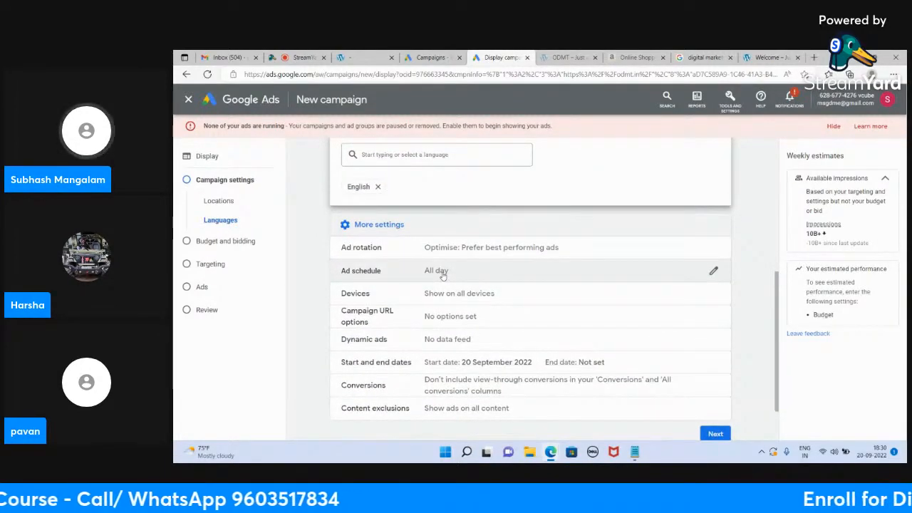
click(710, 272)
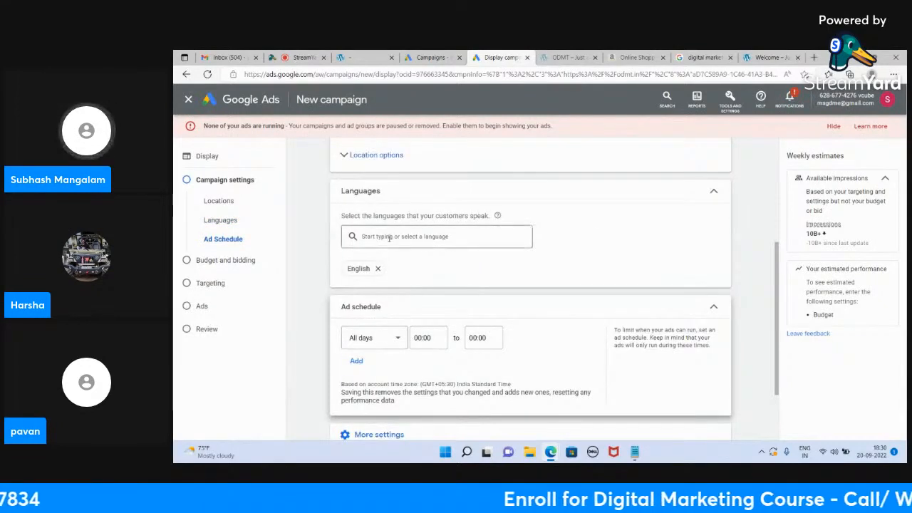
scroll(403, 300, down, 2)
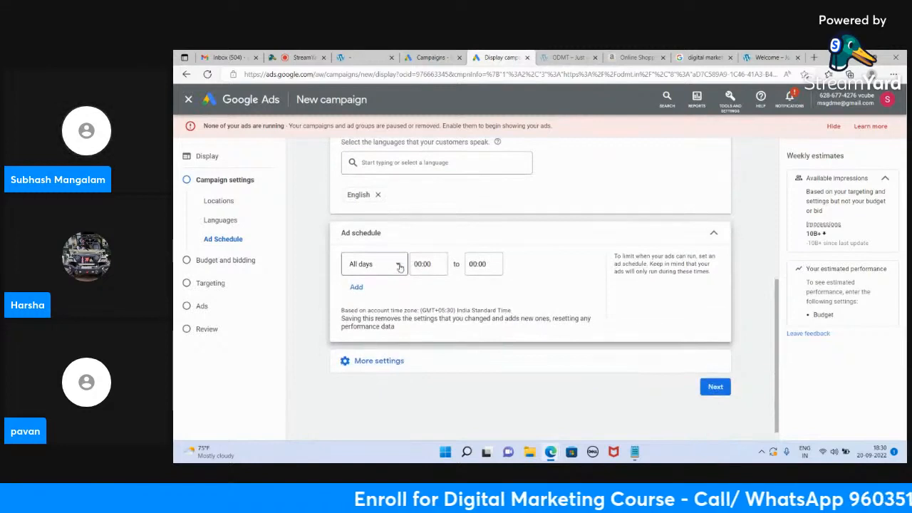
click(400, 266)
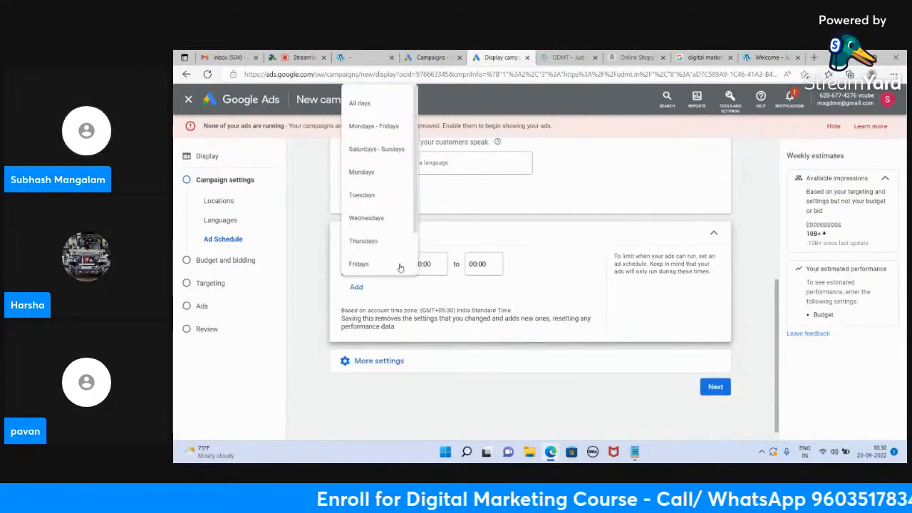
click(371, 125)
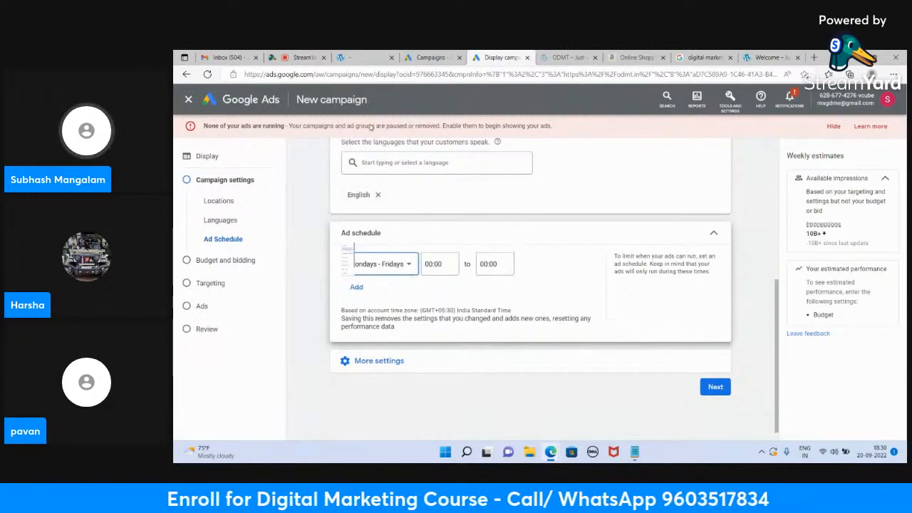
- Set the Mondays - Fridays ad schedule hours to run from 10:00 to 20:00
click(432, 263)
scroll(427, 214, down, 5)
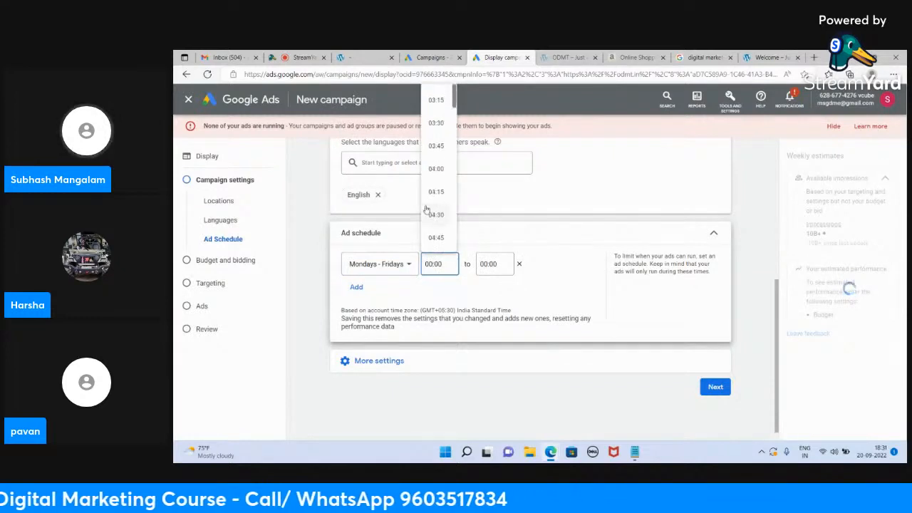
scroll(426, 209, down, 10)
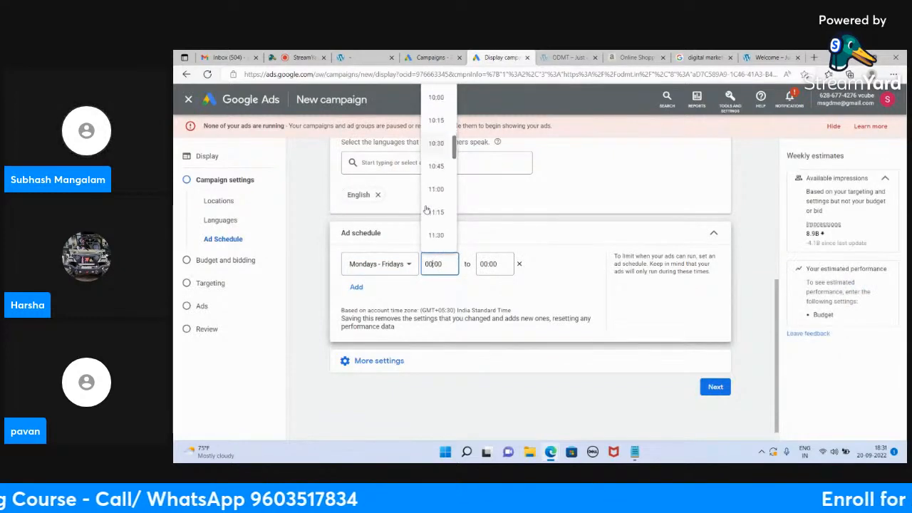
scroll(426, 208, up, 1)
click(437, 133)
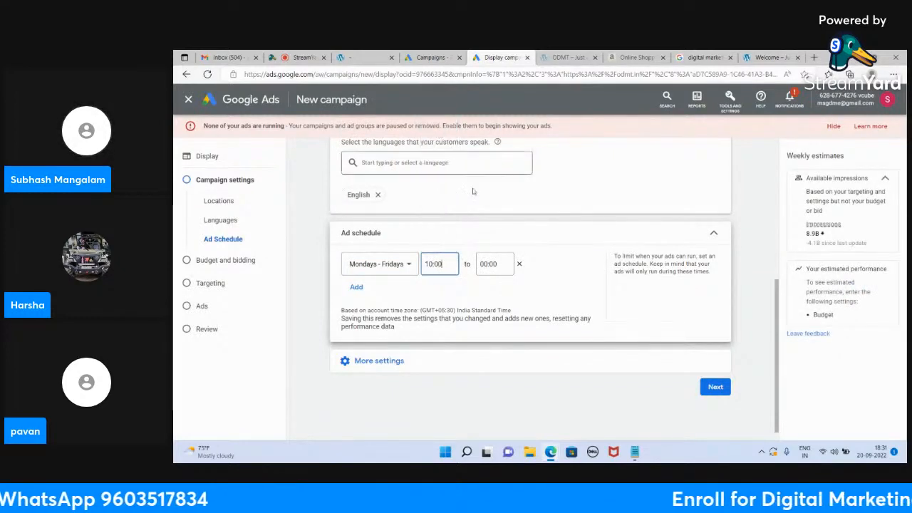
click(487, 264)
scroll(487, 192, down, 10)
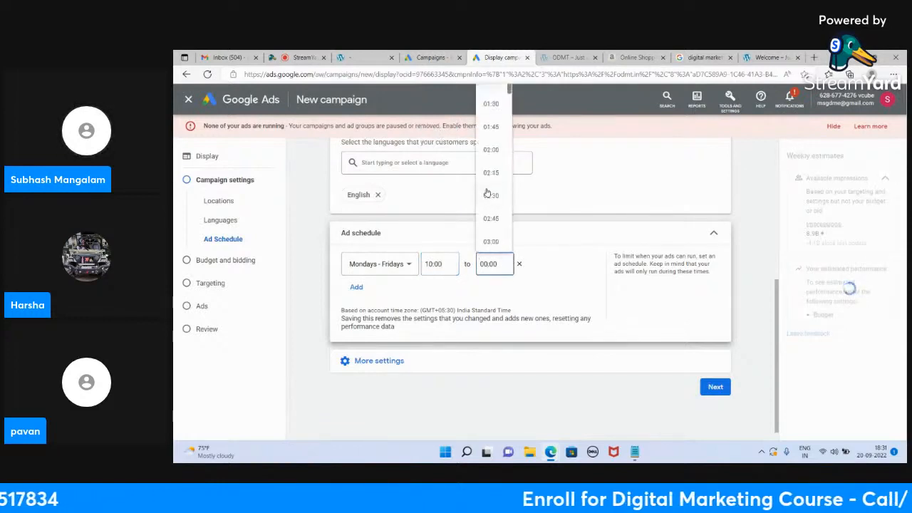
scroll(487, 192, down, 8)
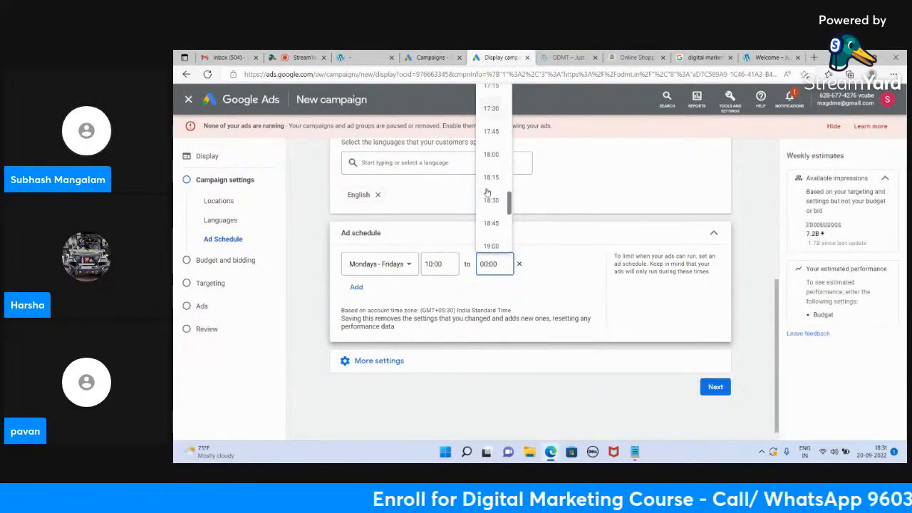
click(491, 169)
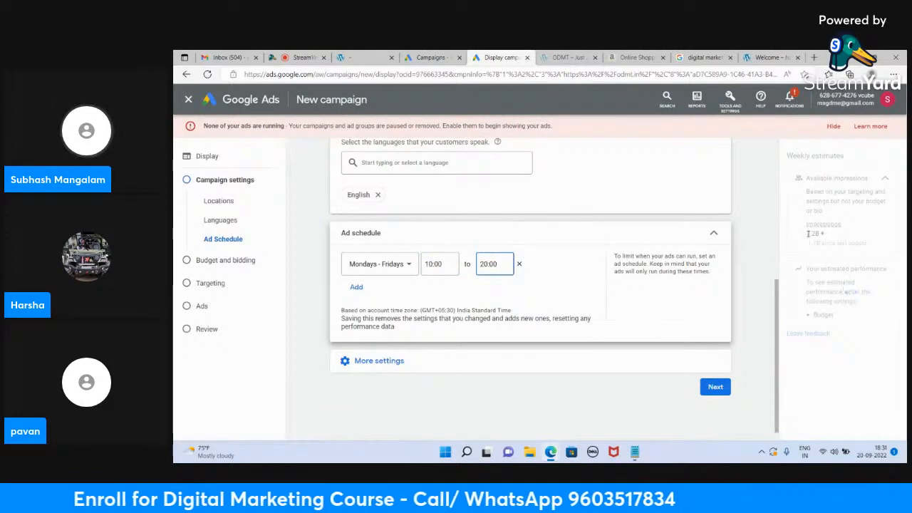
- Add a second ad schedule entry and set its days to Saturdays - Sundays
click(356, 287)
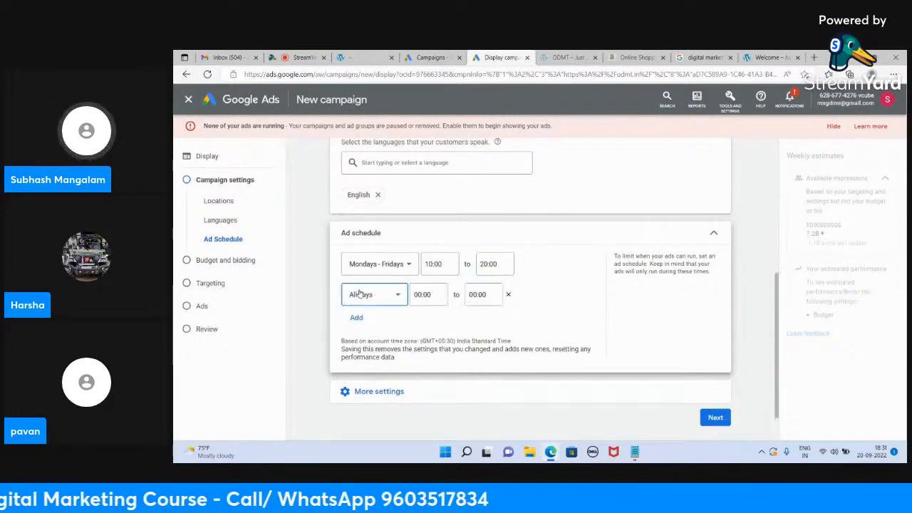
click(403, 306)
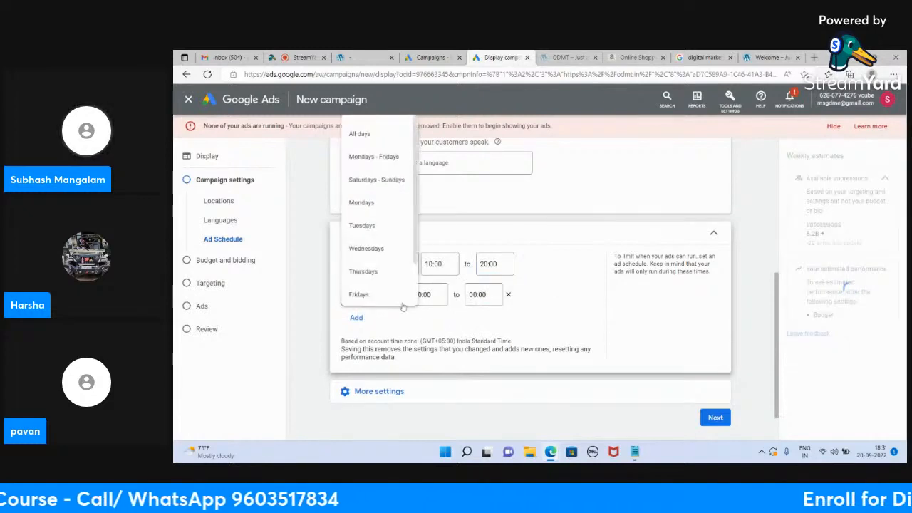
click(386, 182)
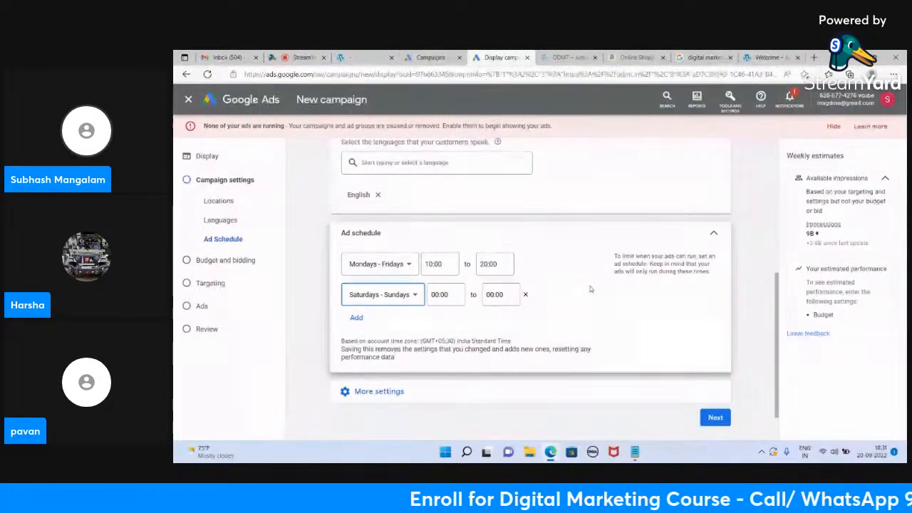
- Set the Saturdays - Sundays ad schedule hours to run from 10:00 to 16:00
click(438, 297)
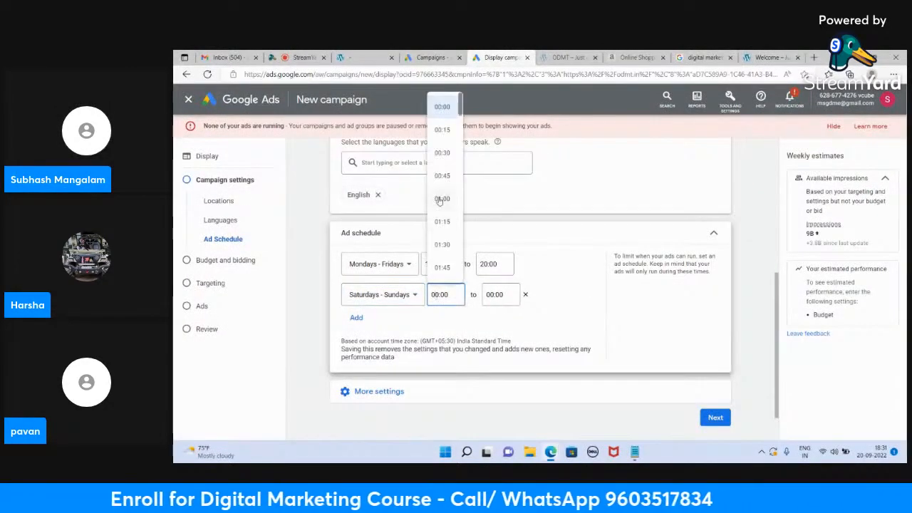
scroll(439, 202, down, 10)
scroll(439, 202, down, 2)
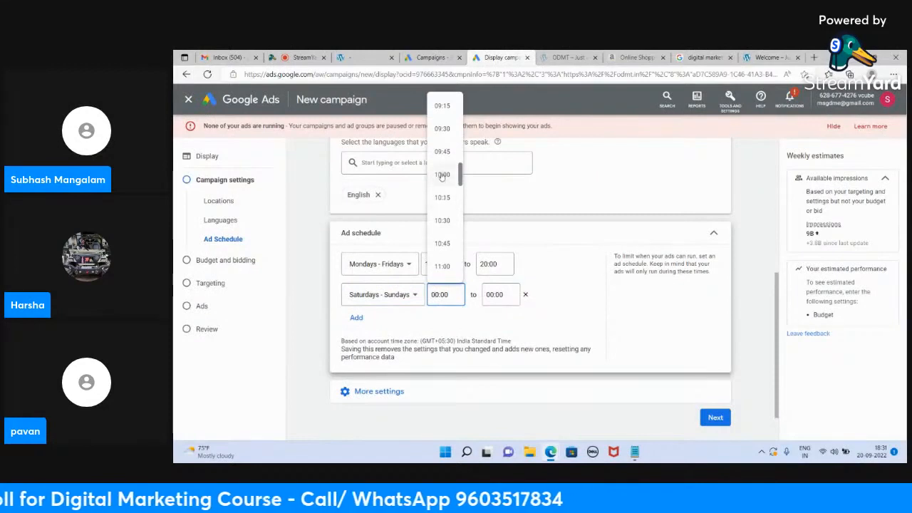
click(442, 176)
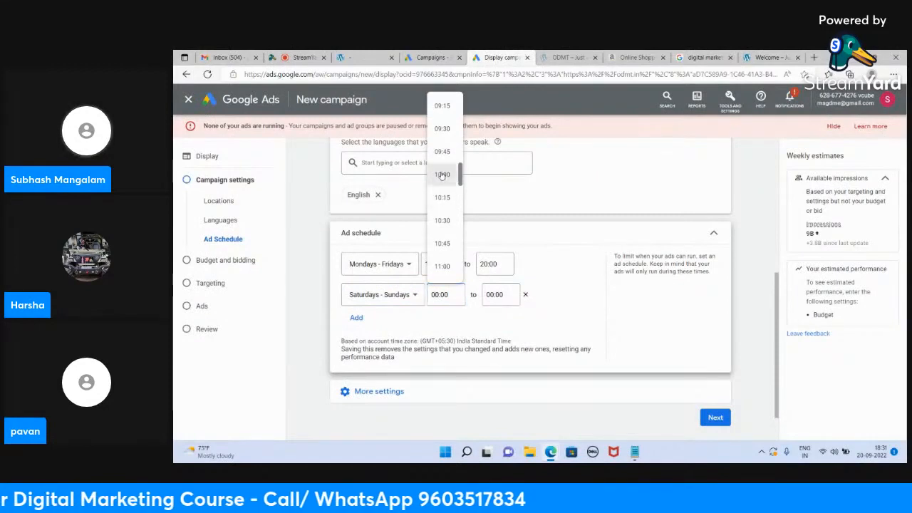
click(496, 294)
scroll(487, 246, down, 15)
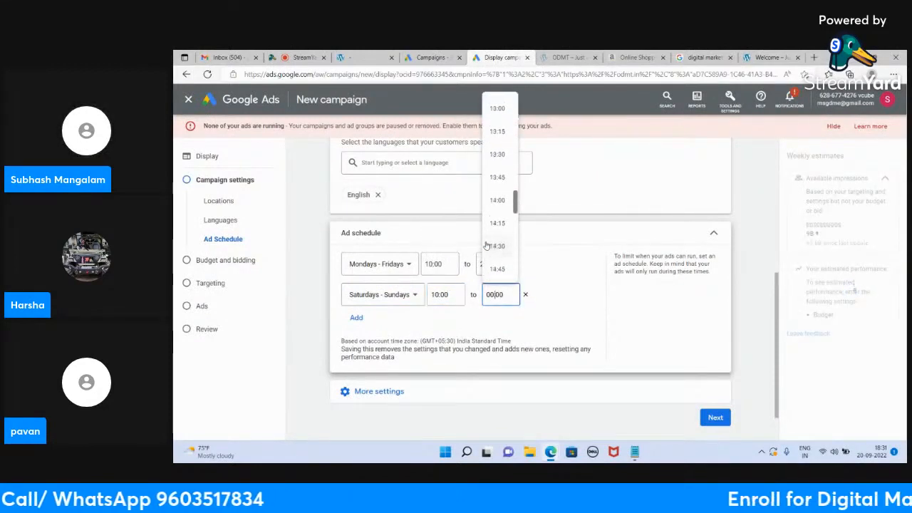
scroll(486, 245, down, 3)
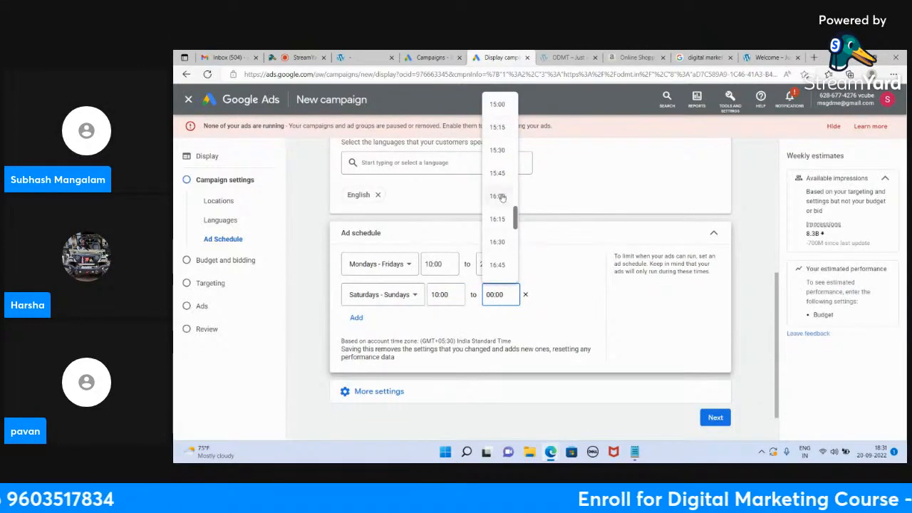
click(499, 196)
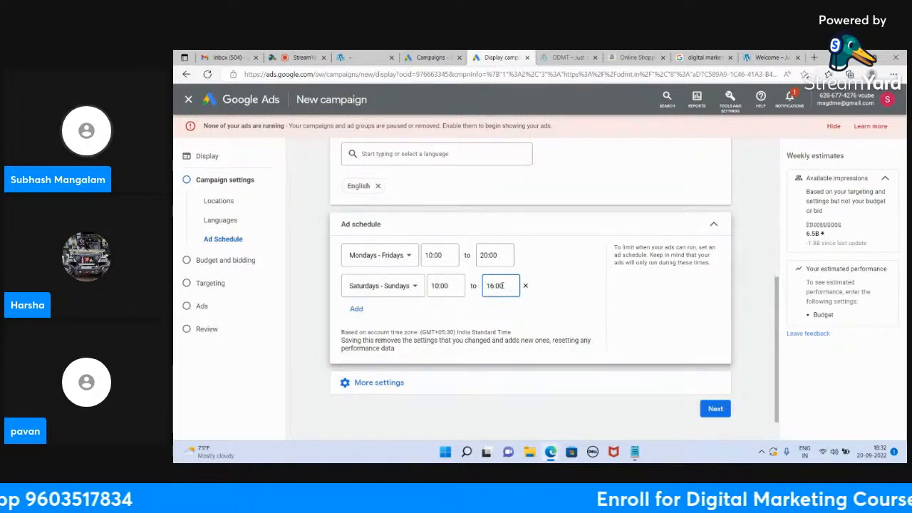
- Expand the remaining campaign settings below the ad schedule
click(381, 384)
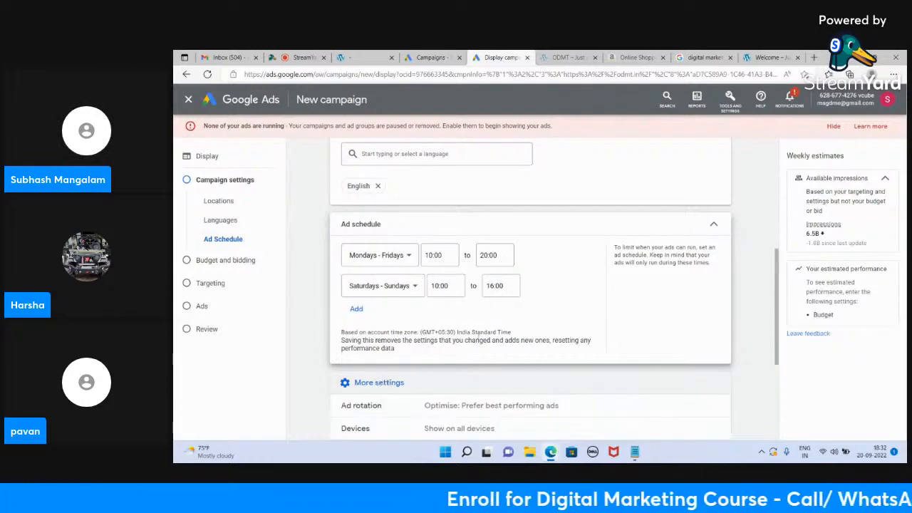
scroll(454, 333, down, 1)
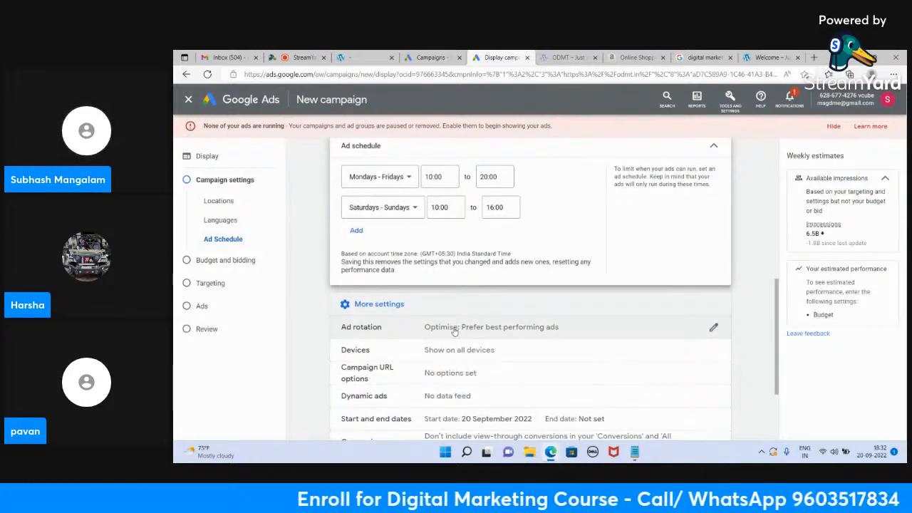
- Switch to the material.odmt.in website and look through its blog posts and displayed banner ads
click(362, 57)
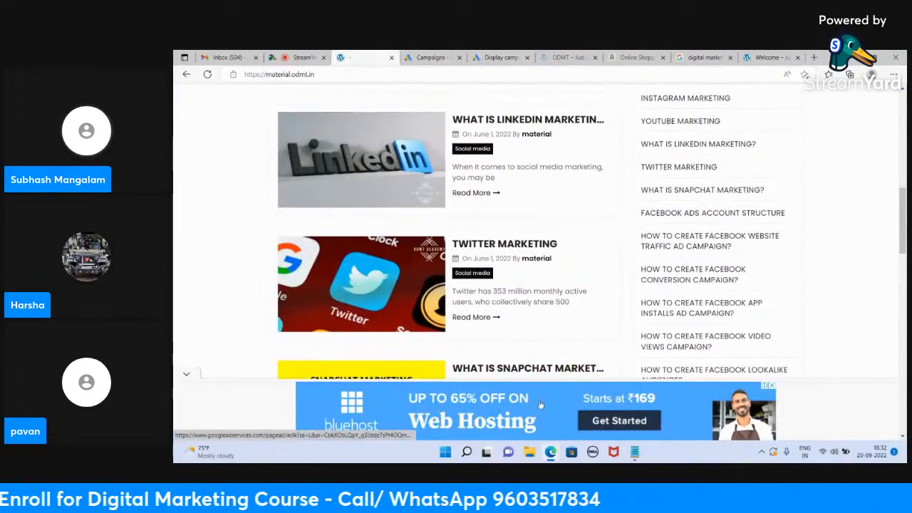
scroll(611, 248, up, 7)
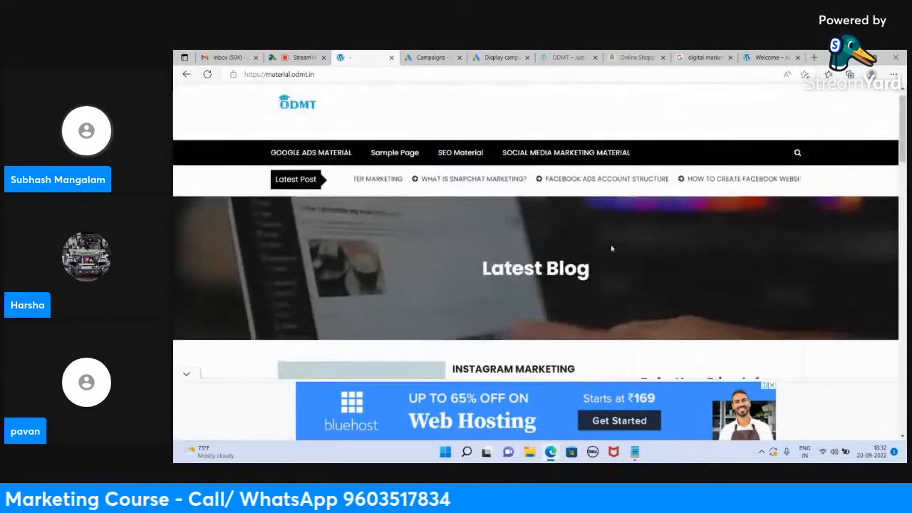
scroll(611, 248, down, 9)
scroll(611, 248, down, 5)
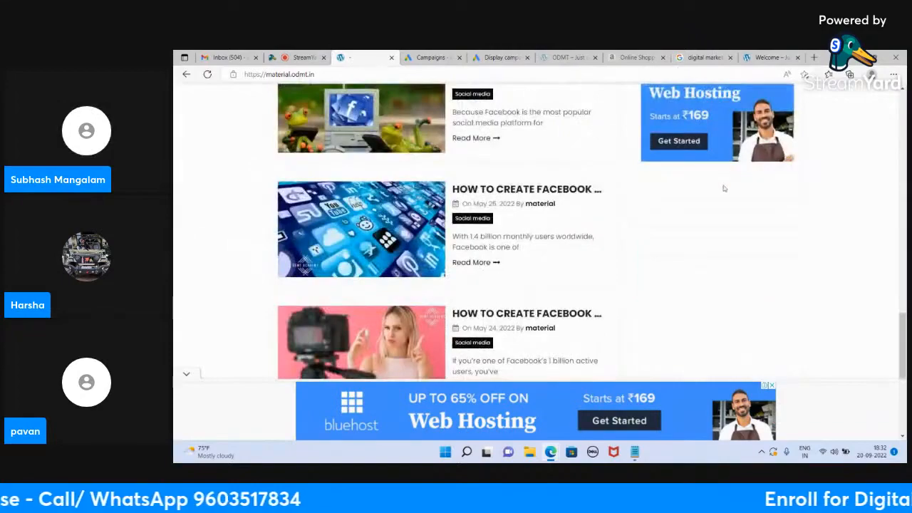
scroll(470, 229, up, 12)
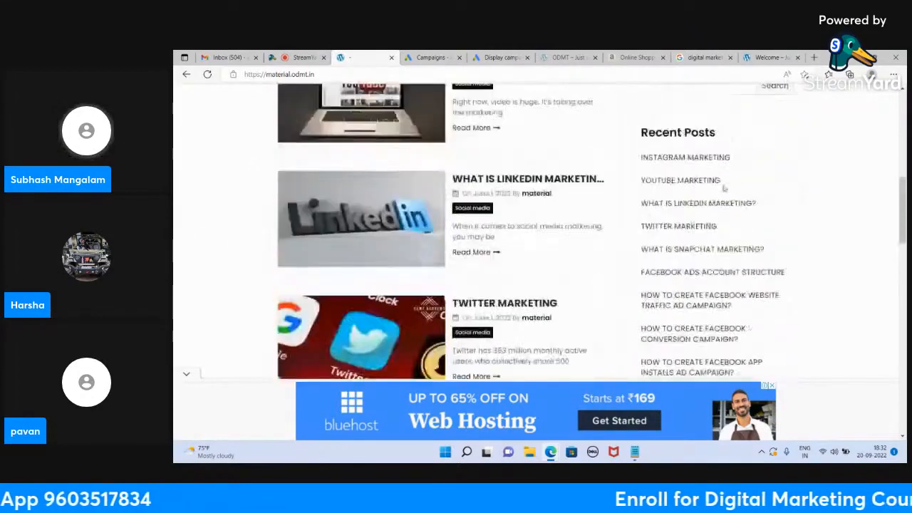
scroll(433, 218, down, 5)
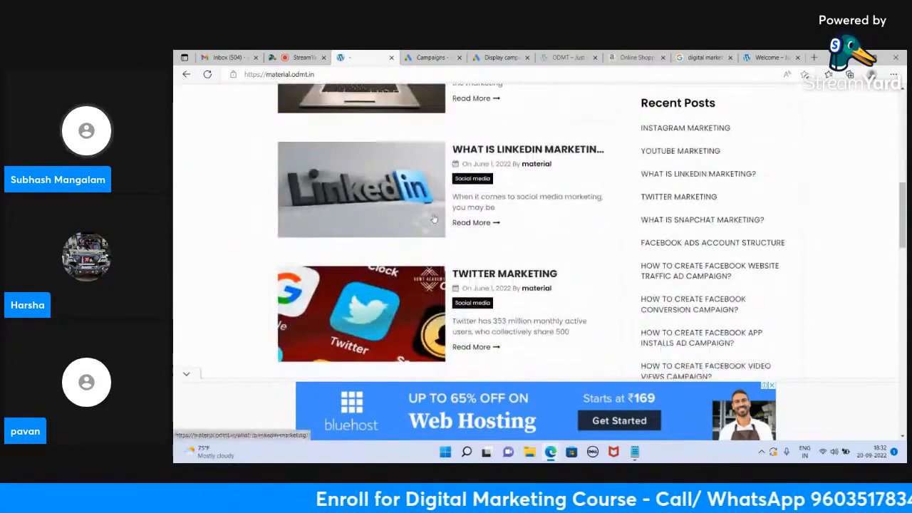
- Return to the Google Ads campaign settings and review the ad rotation options
click(499, 57)
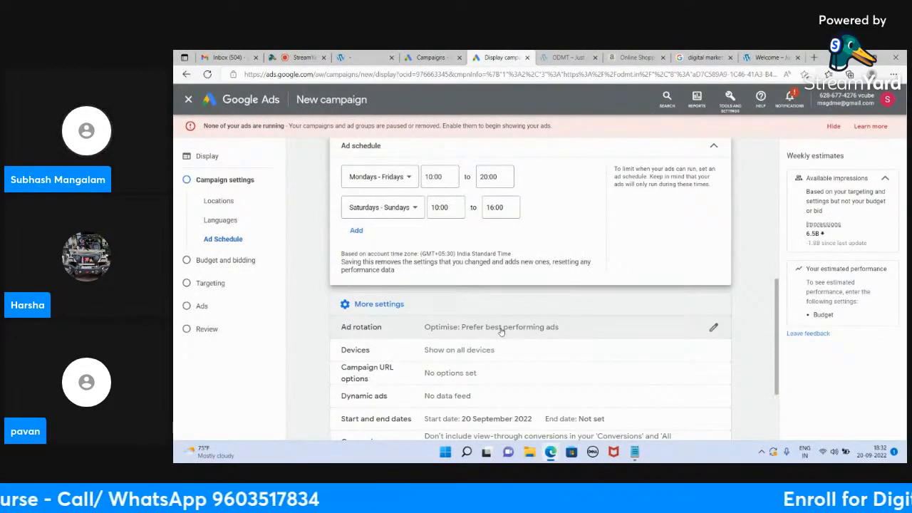
click(712, 329)
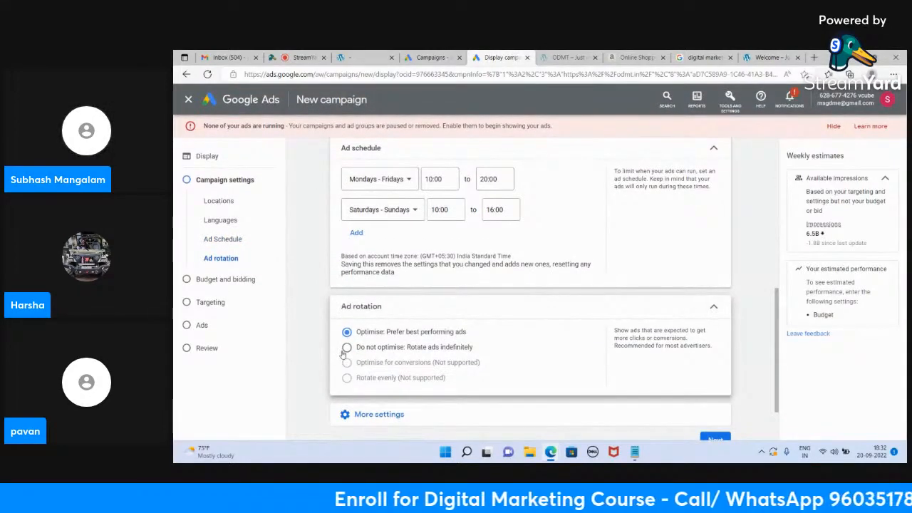
click(713, 311)
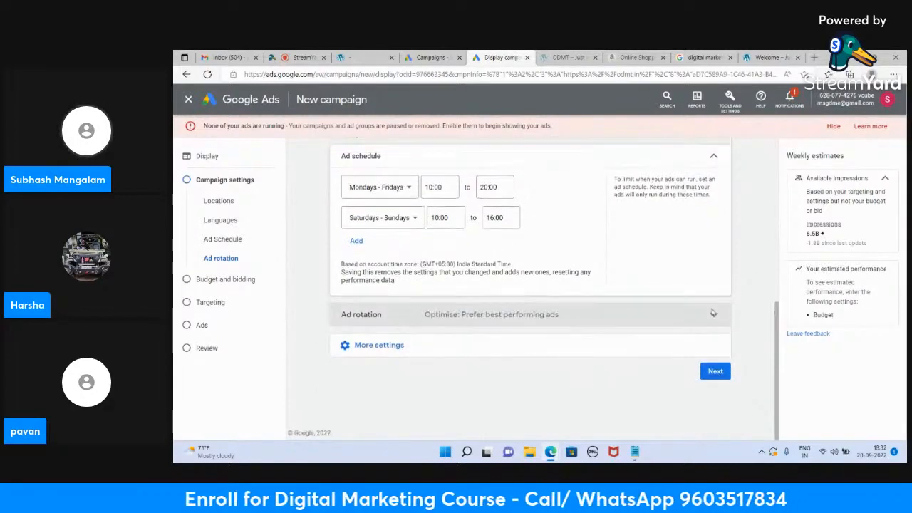
- Set specific device targeting for the campaign and exclude tablets and computers, leaving only mobile phones
click(380, 345)
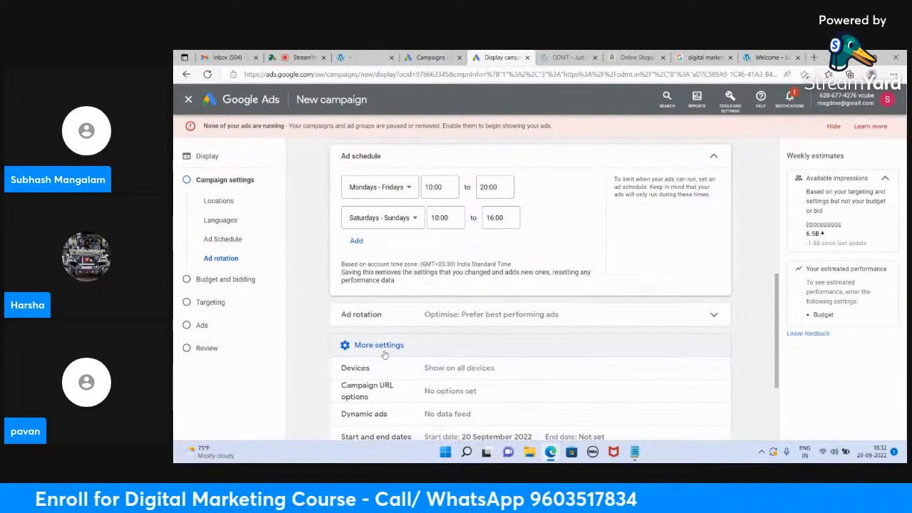
scroll(443, 346, down, 1)
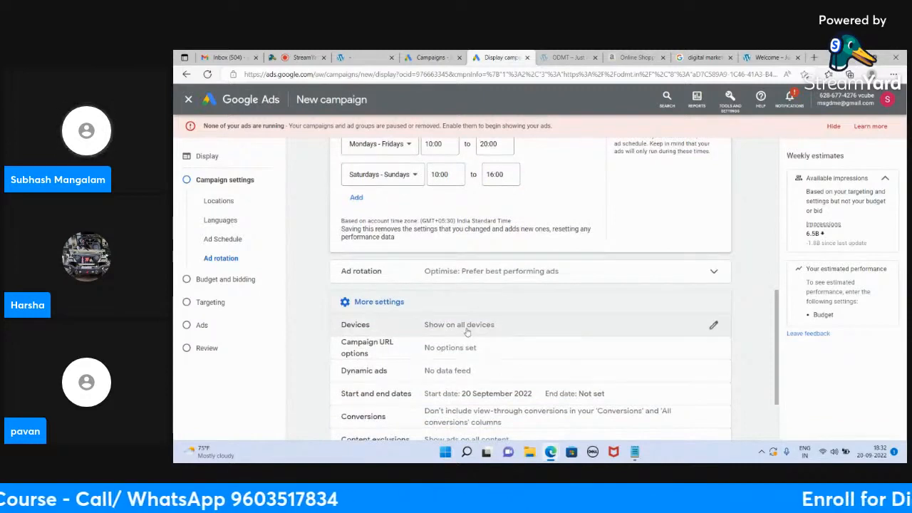
click(714, 326)
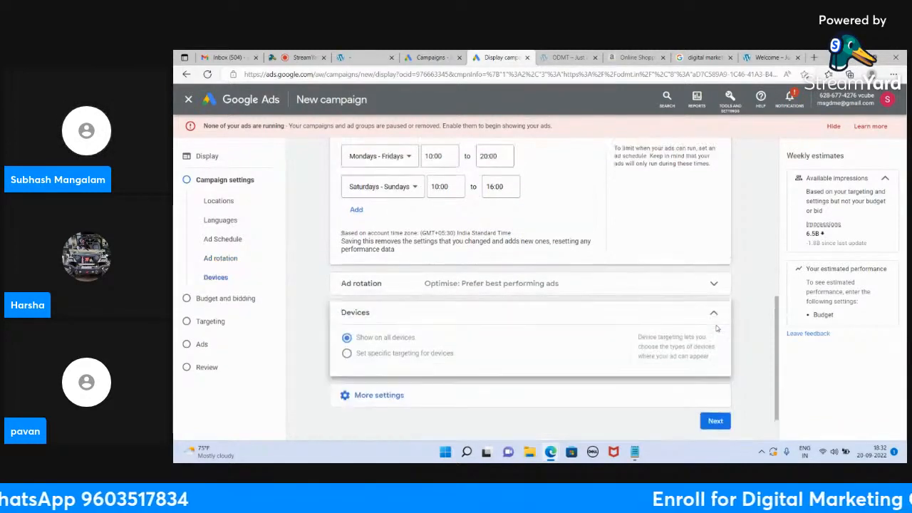
scroll(429, 345, down, 1)
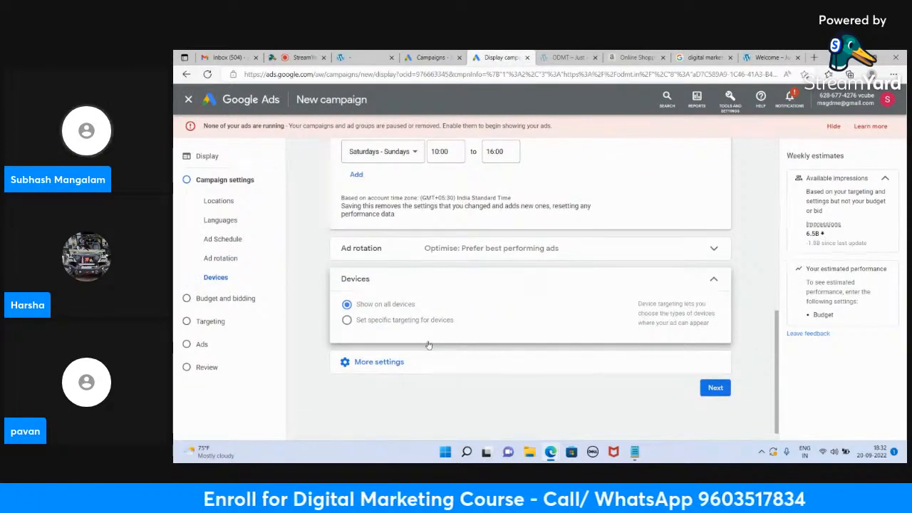
click(347, 320)
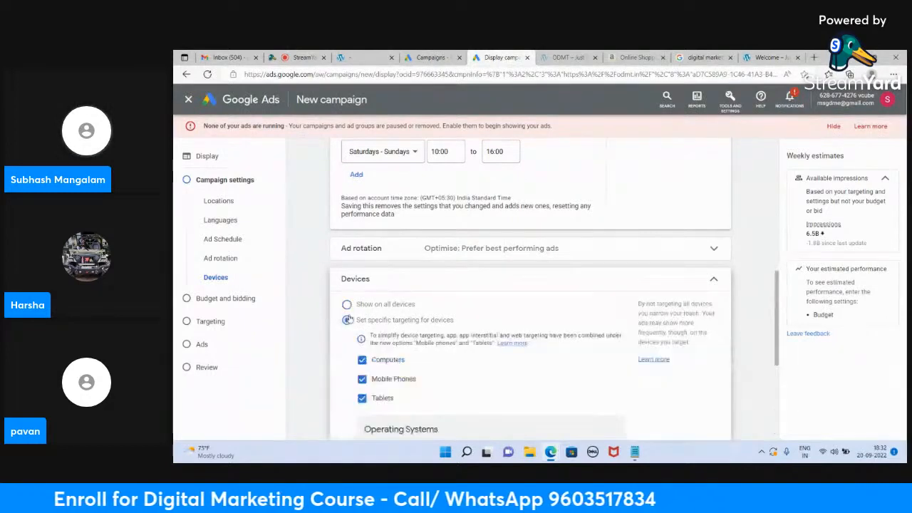
scroll(491, 288, down, 3)
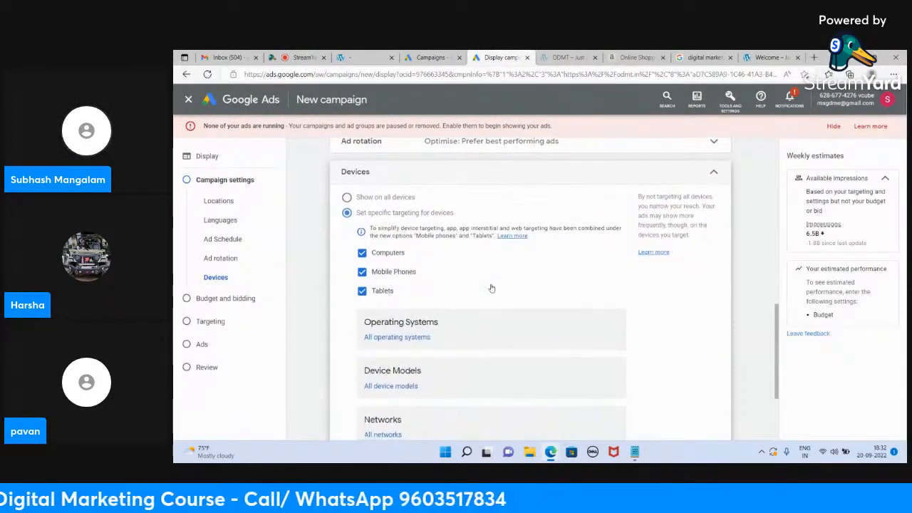
click(362, 291)
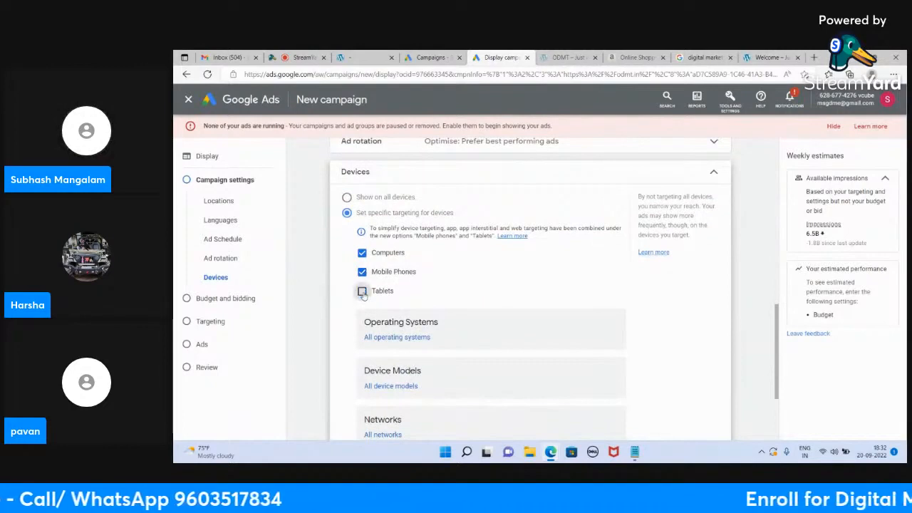
click(362, 253)
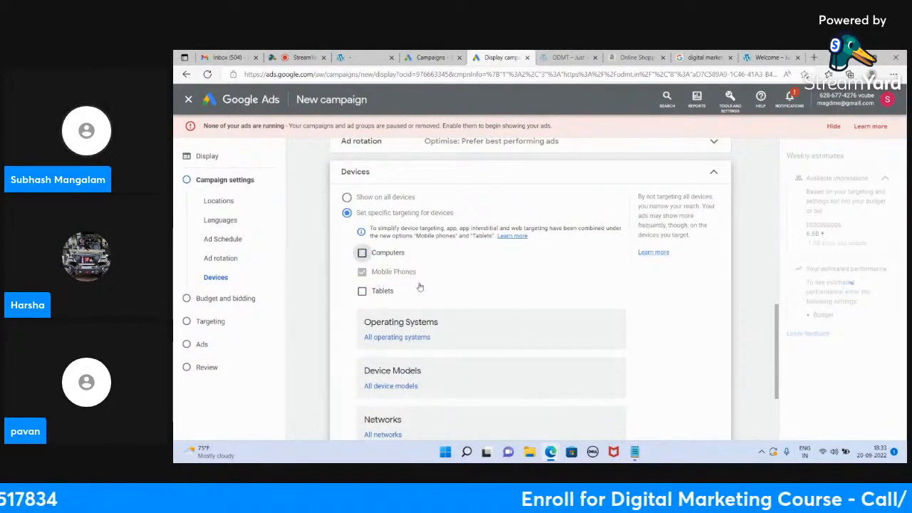
- Limit the targeted operating systems to Android, all versions
scroll(420, 286, down, 1)
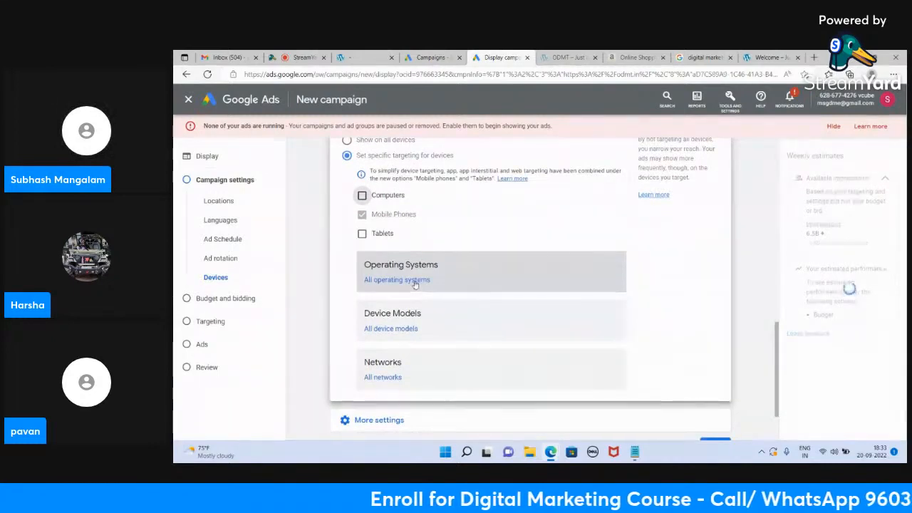
click(416, 282)
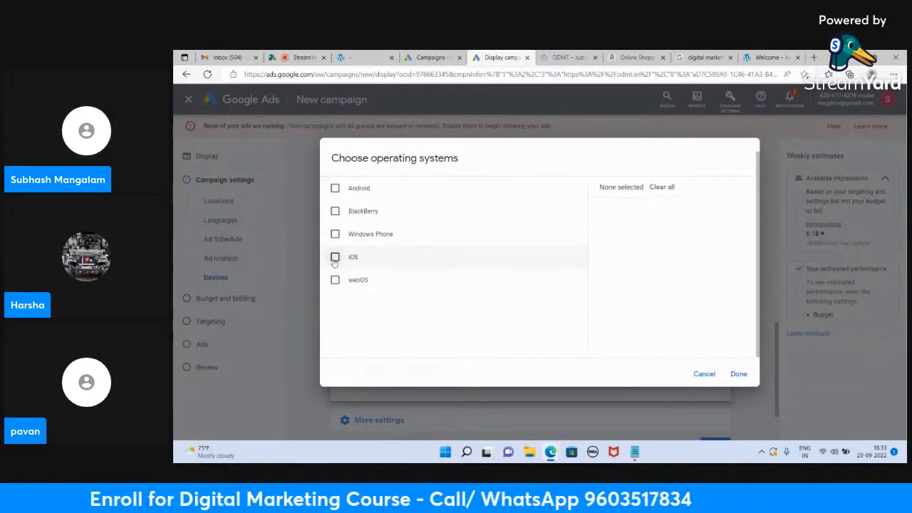
click(335, 187)
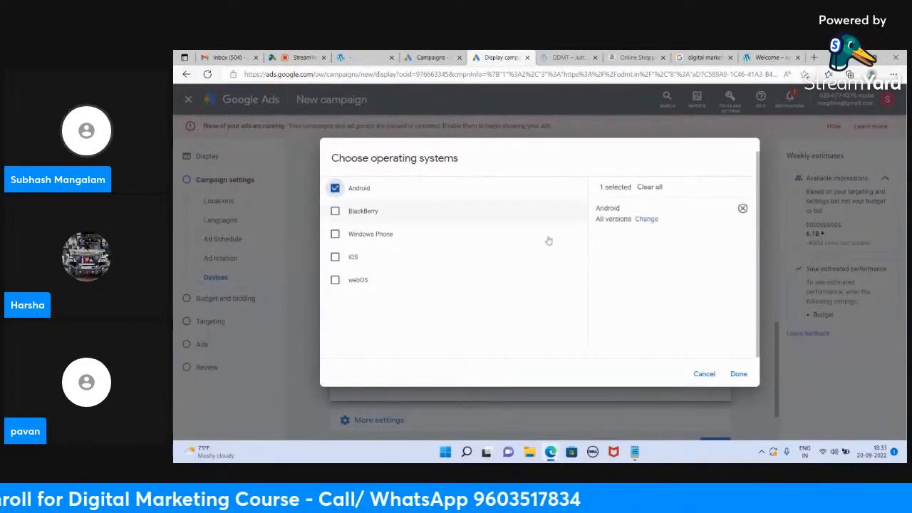
click(739, 374)
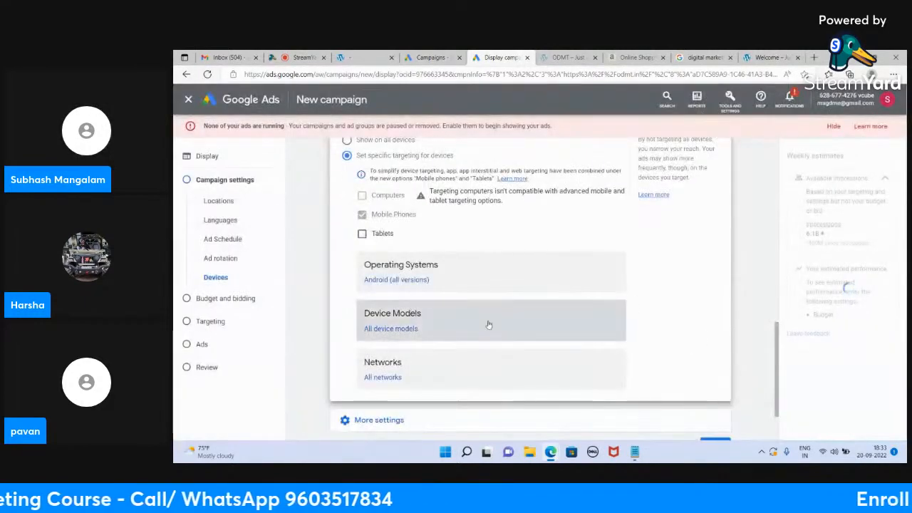
click(404, 331)
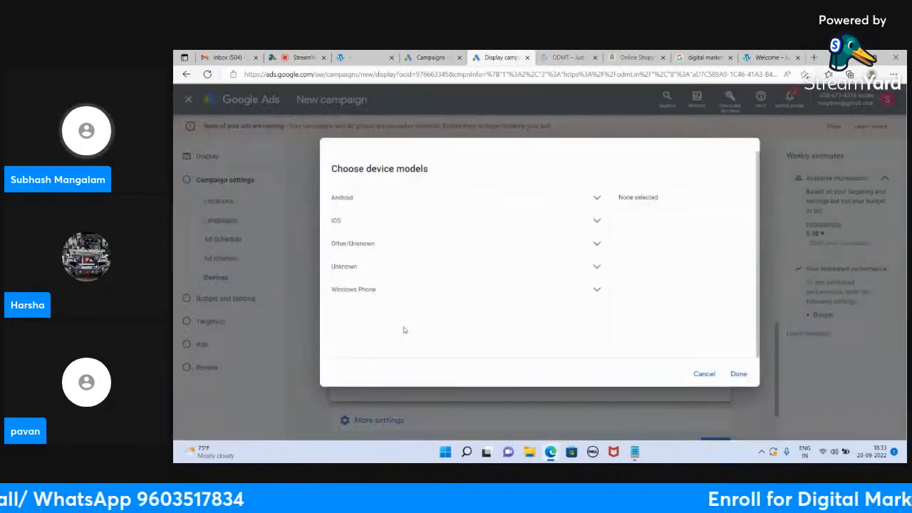
click(595, 200)
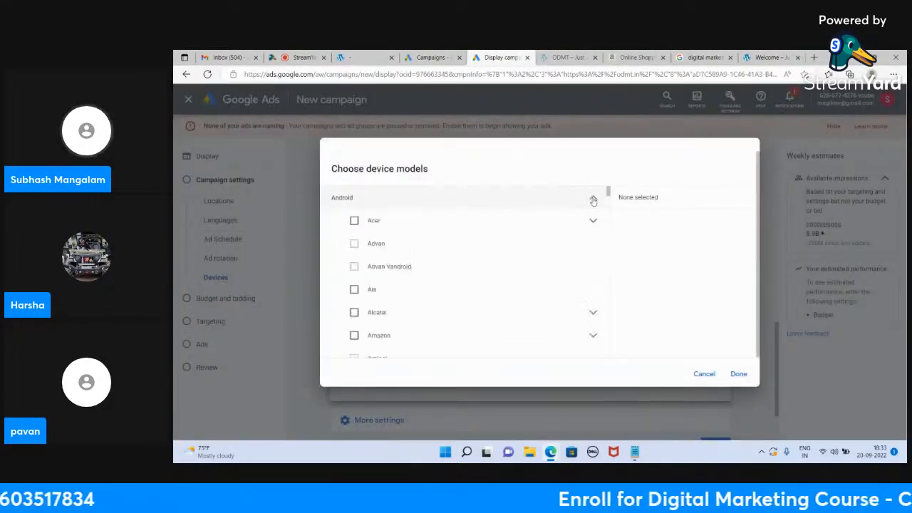
scroll(453, 285, down, 5)
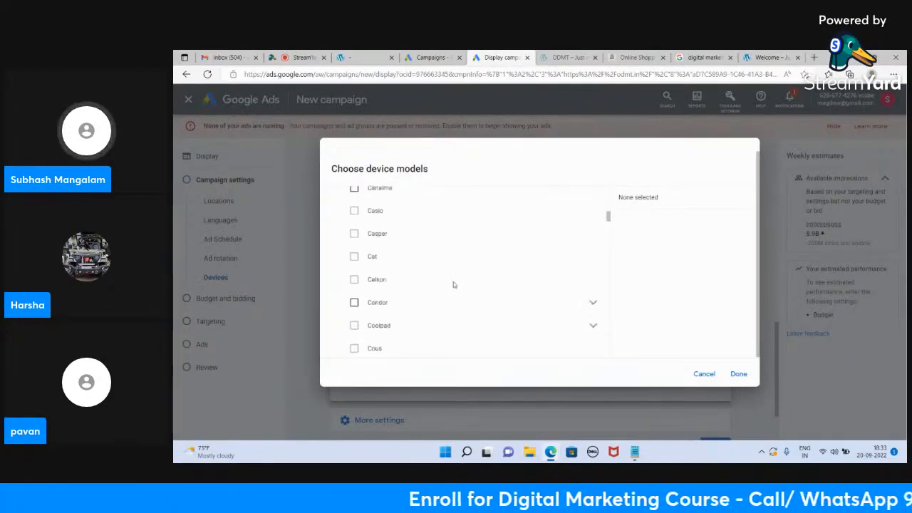
scroll(454, 285, down, 10)
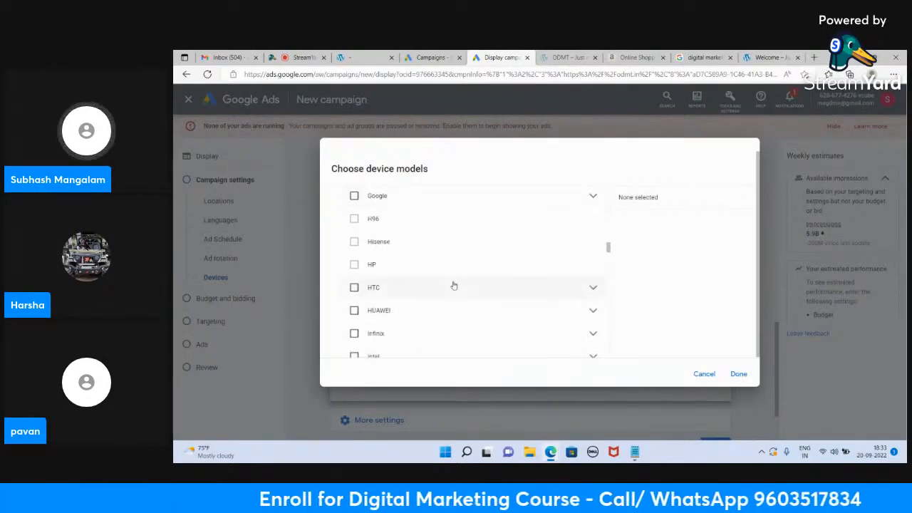
scroll(453, 285, down, 10)
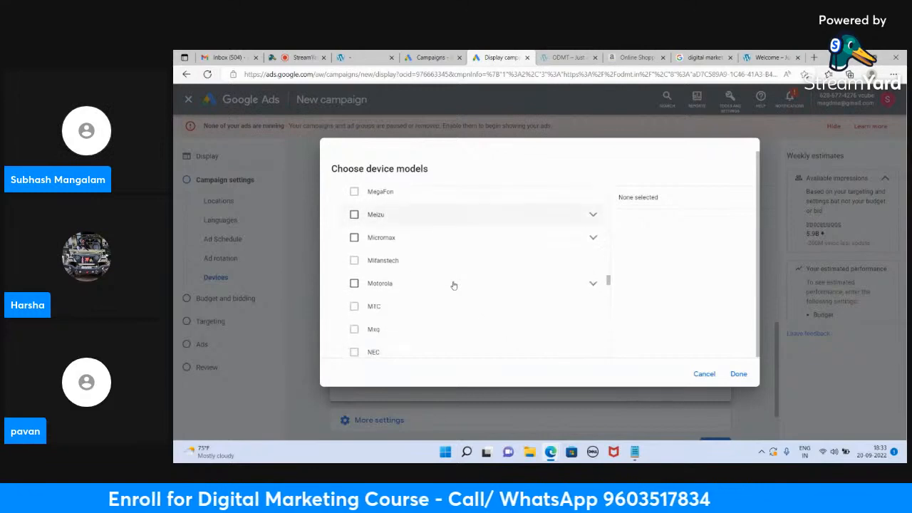
scroll(453, 284, down, 10)
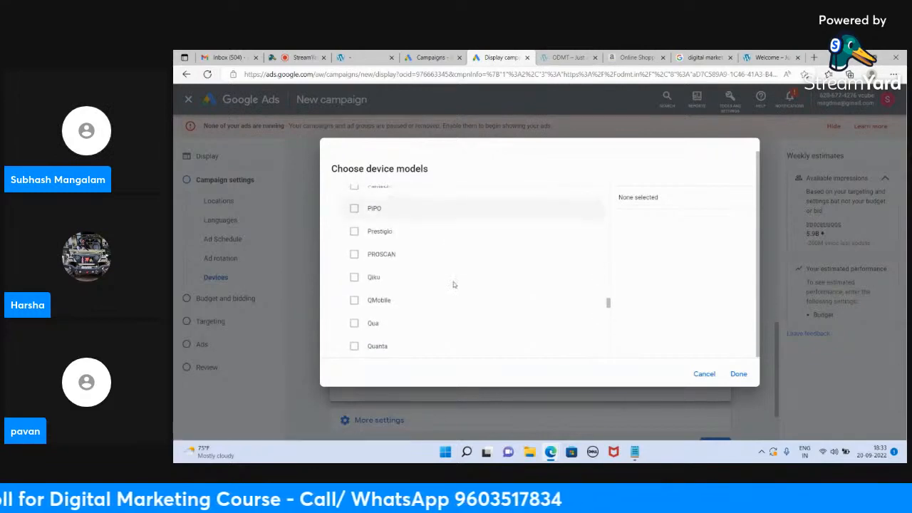
scroll(453, 284, down, 3)
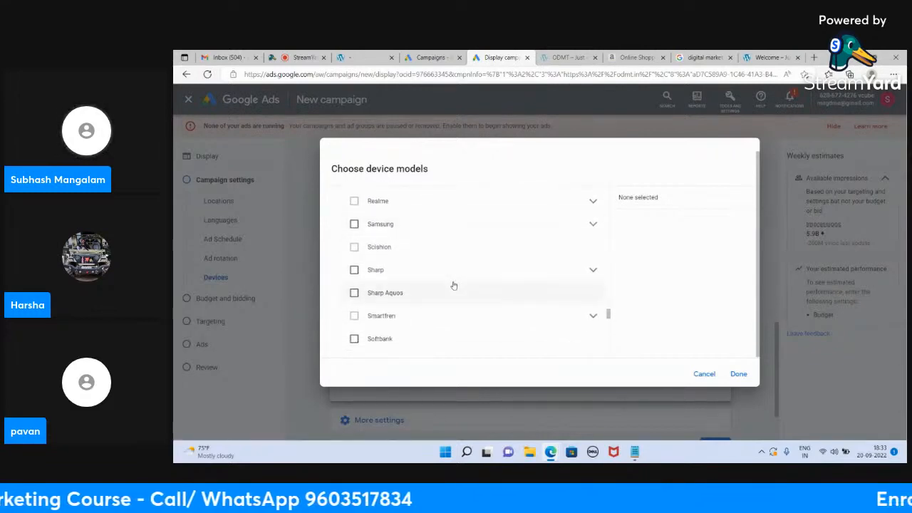
click(593, 225)
scroll(515, 277, down, 5)
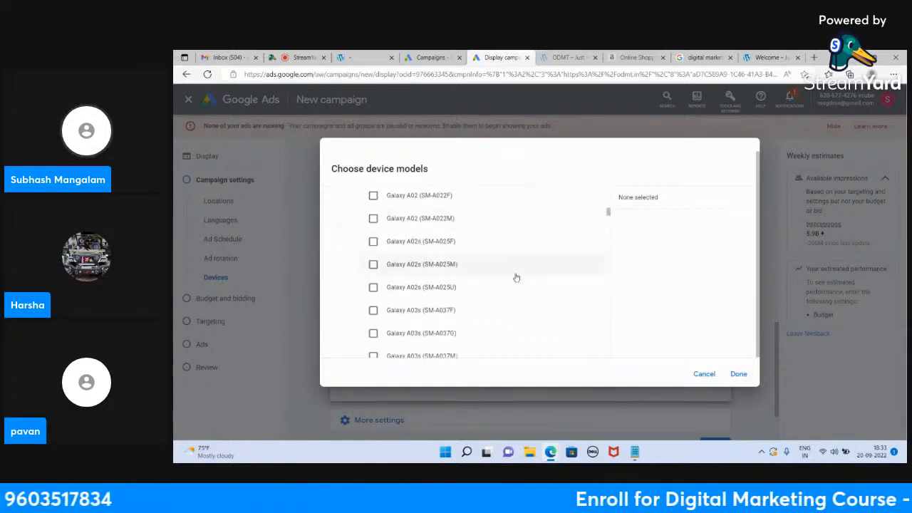
scroll(517, 277, down, 1)
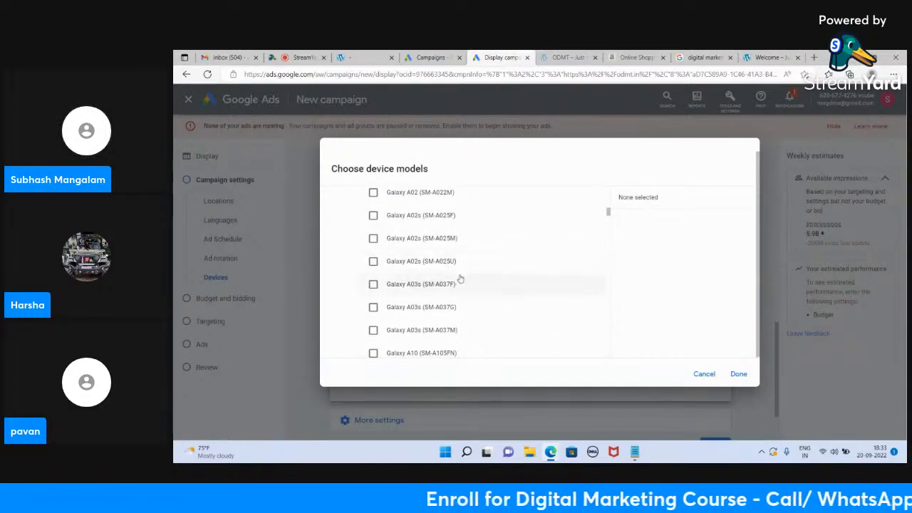
scroll(460, 279, down, 4)
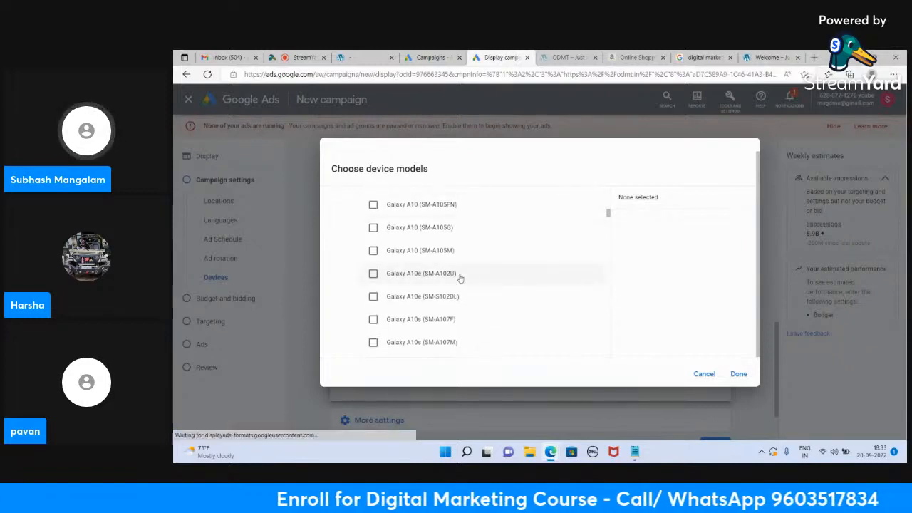
scroll(460, 279, down, 4)
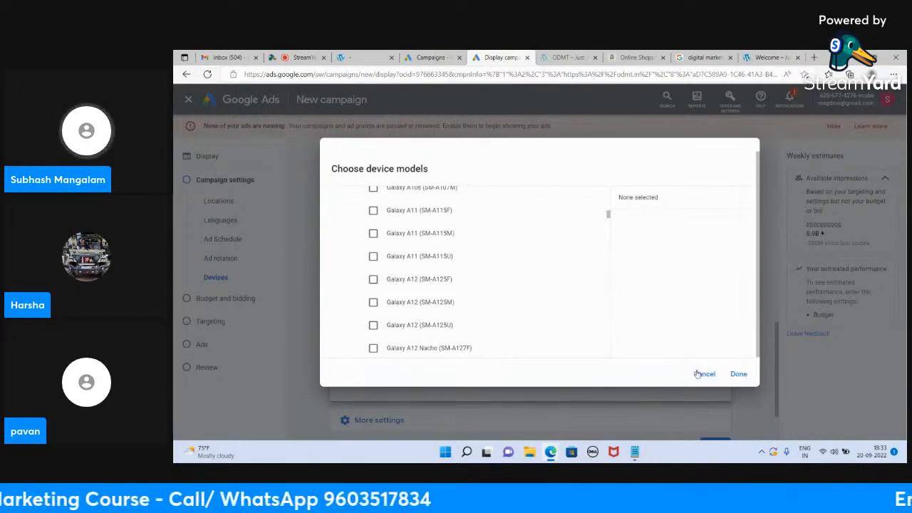
click(702, 375)
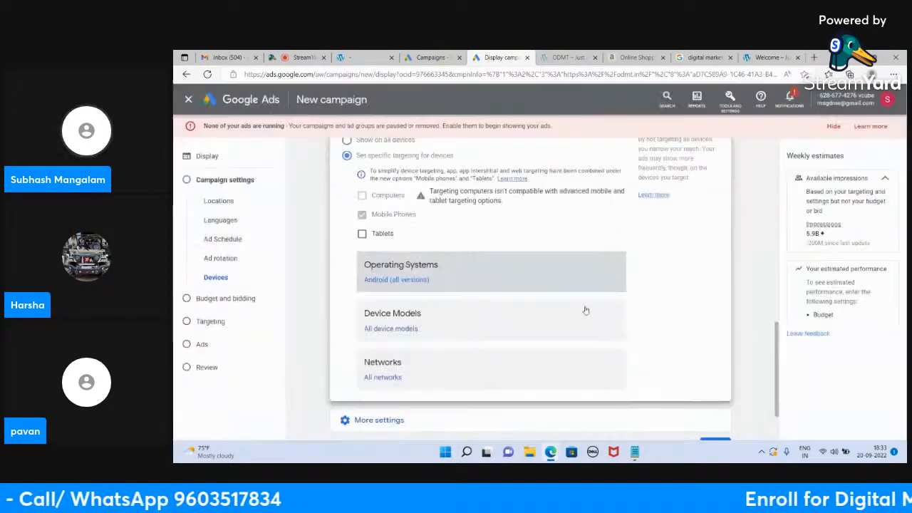
- Set the campaign to show on all devices and expand the additional campaign settings
scroll(483, 277, up, 3)
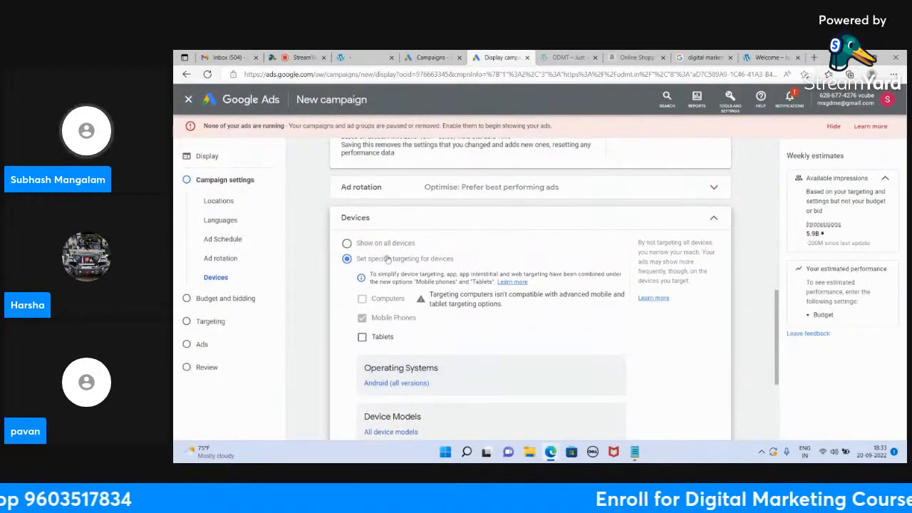
click(347, 244)
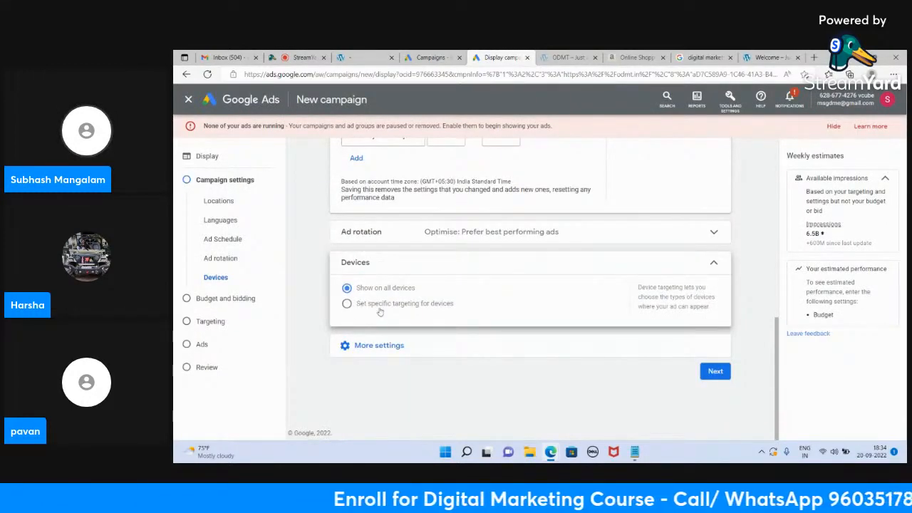
click(376, 351)
scroll(376, 357, down, 2)
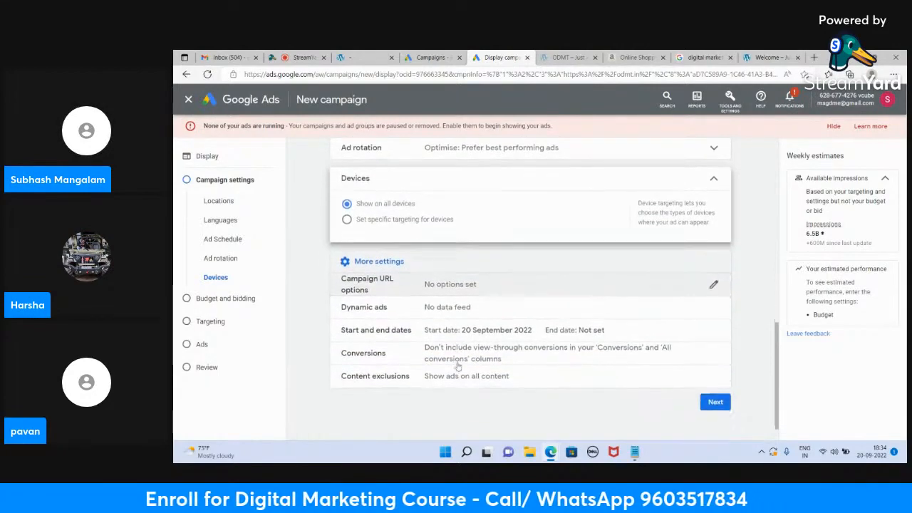
- Review the location, language, ad schedule and remaining campaign settings, and continue to budget and bidding
scroll(462, 320, up, 10)
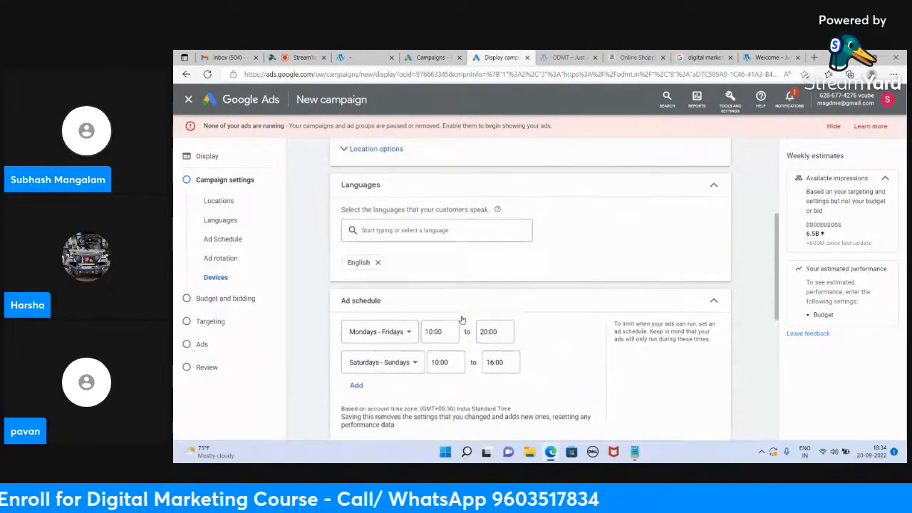
scroll(461, 320, down, 5)
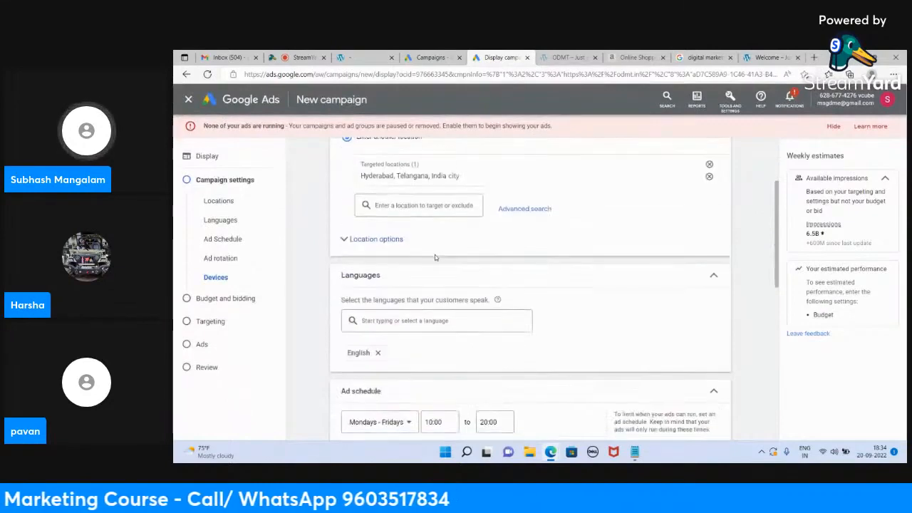
scroll(436, 258, down, 4)
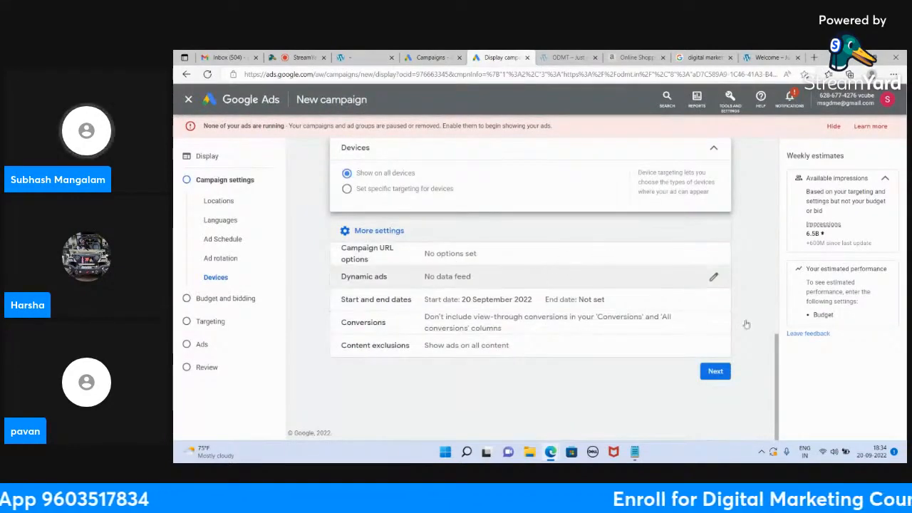
click(715, 371)
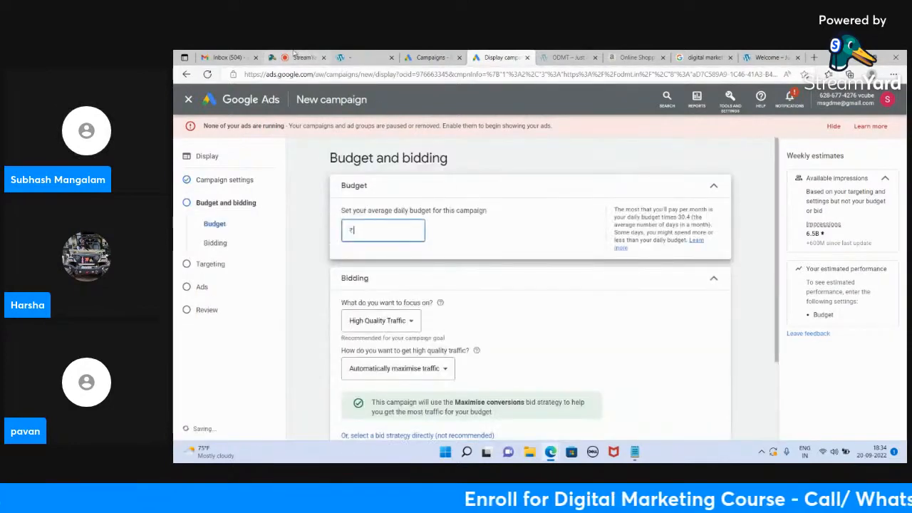
- Check the StreamYard studio, return to Google Ads and set the campaign's average daily budget to ₹1,000
click(296, 57)
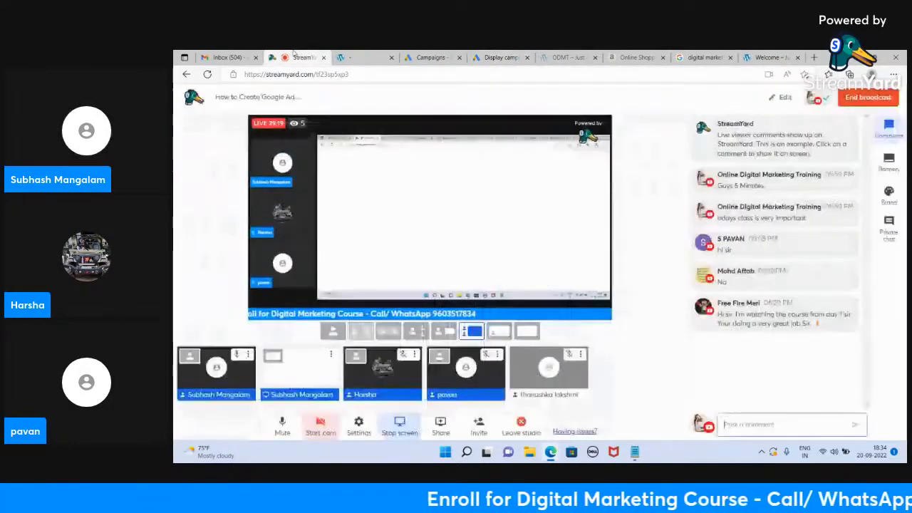
click(506, 57)
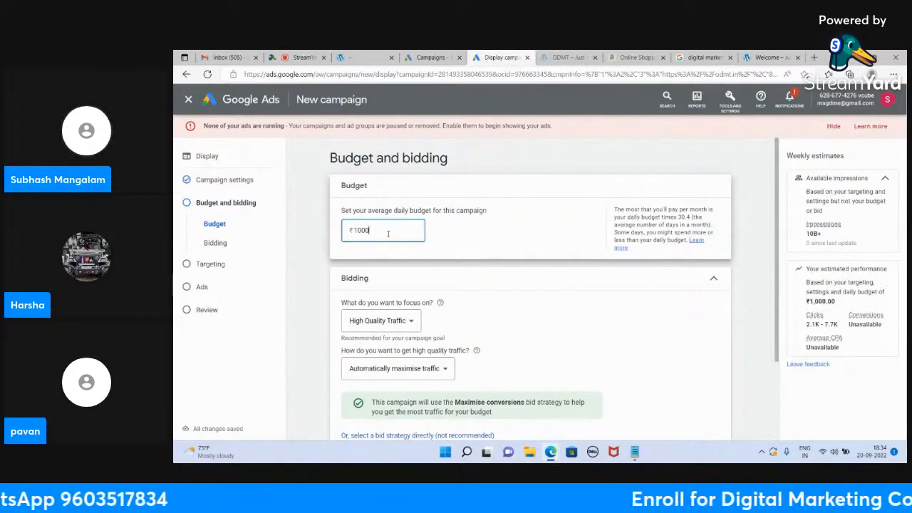
click(739, 311)
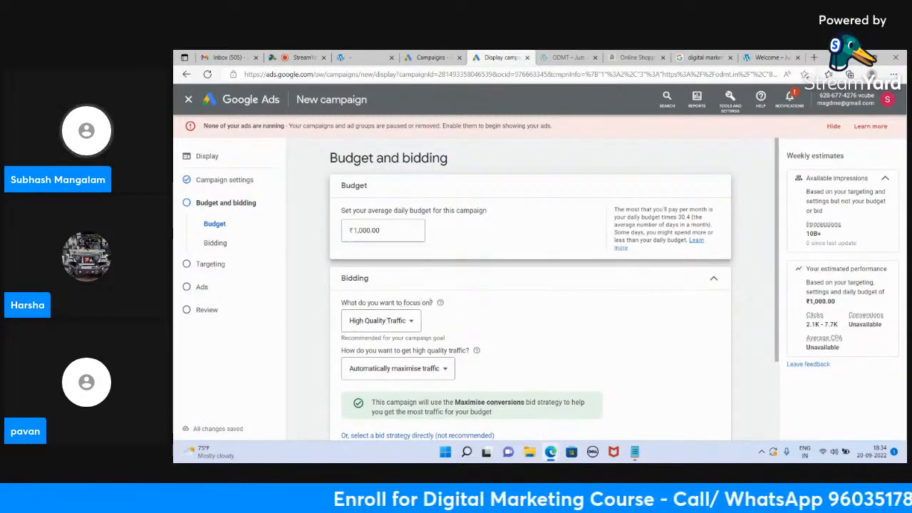
- Try Viewable impressions as the bidding focus, switch back to High Quality Traffic and view the options for getting that traffic
click(411, 322)
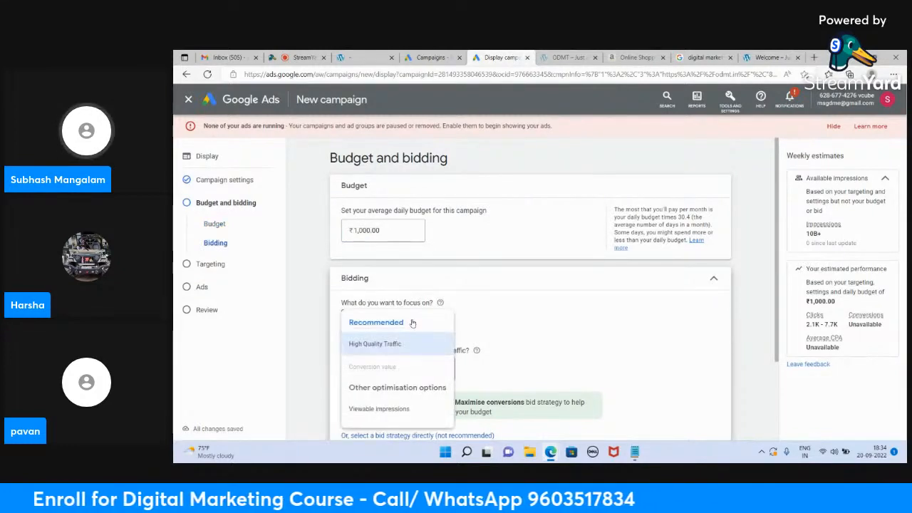
click(385, 409)
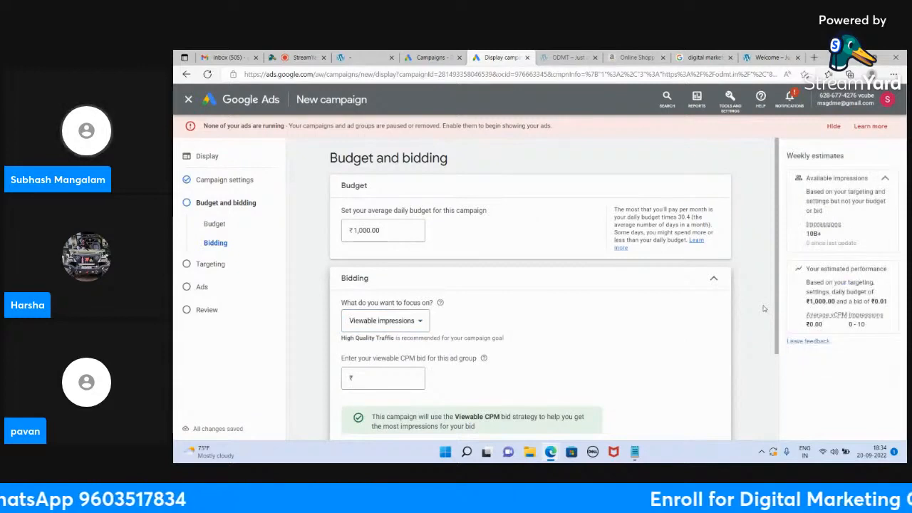
click(417, 321)
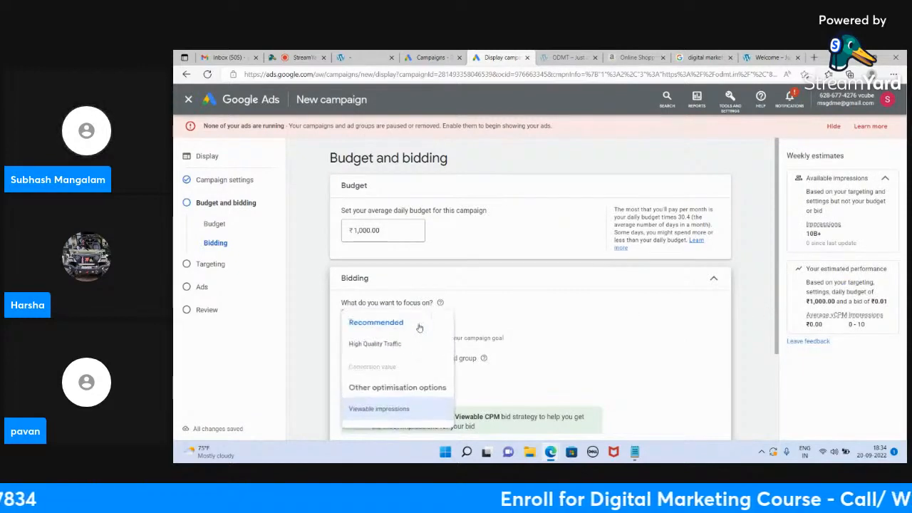
click(387, 344)
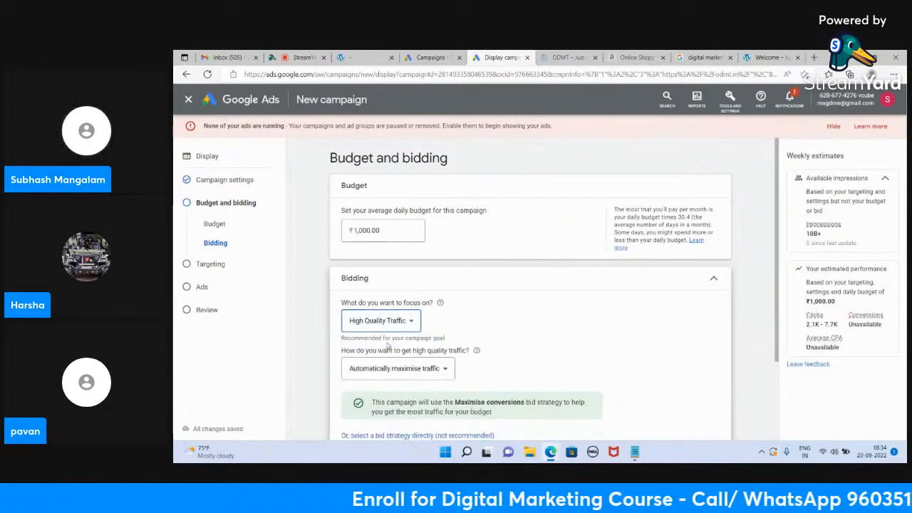
scroll(590, 329, down, 2)
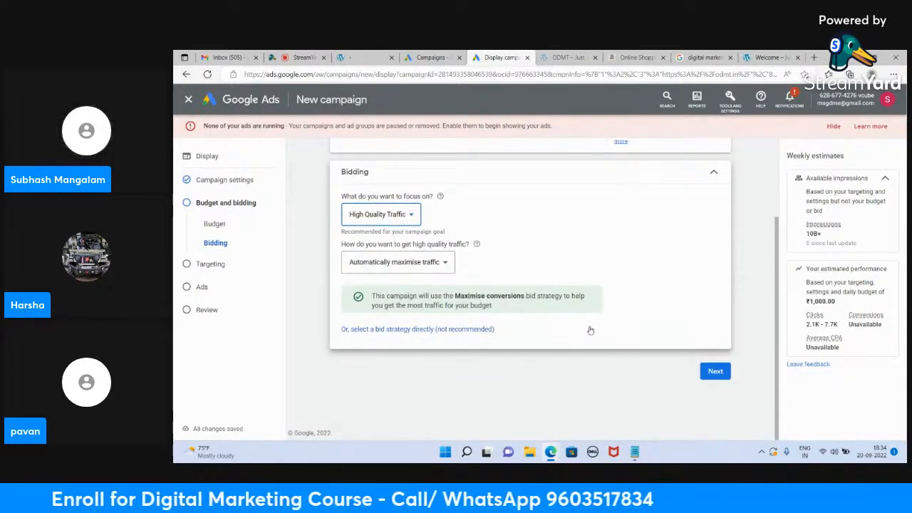
click(446, 263)
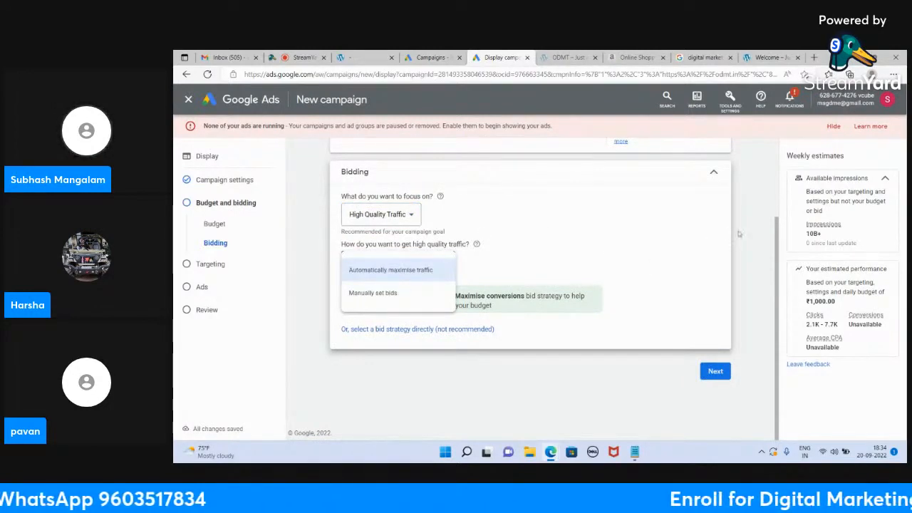
- Set the campaign's bidding focus to Viewable impressions
click(407, 215)
click(407, 216)
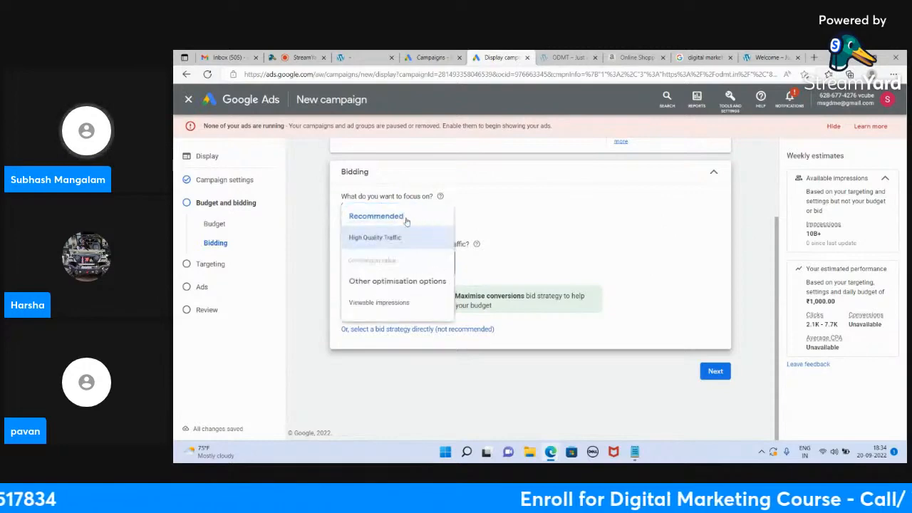
click(376, 303)
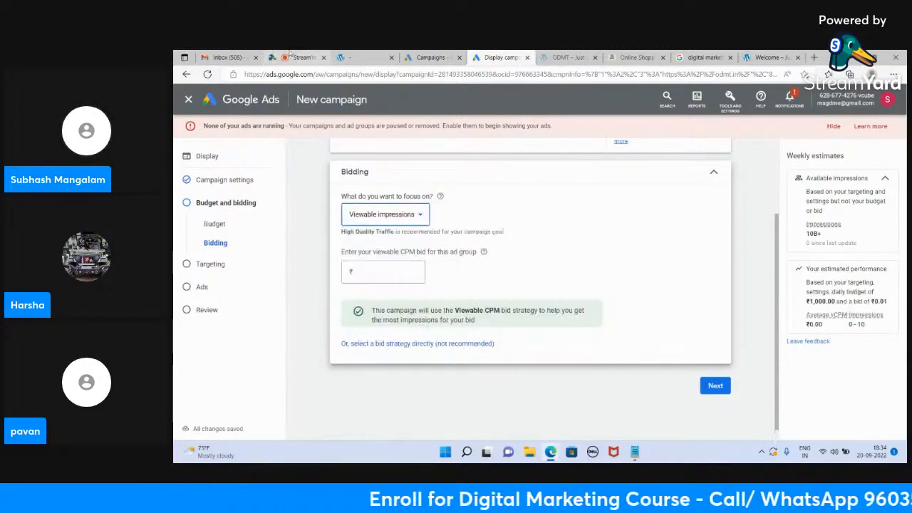
- Check the StreamYard studio, return to Google Ads and set the ad group's viewable CPM bid to ₹400
click(298, 57)
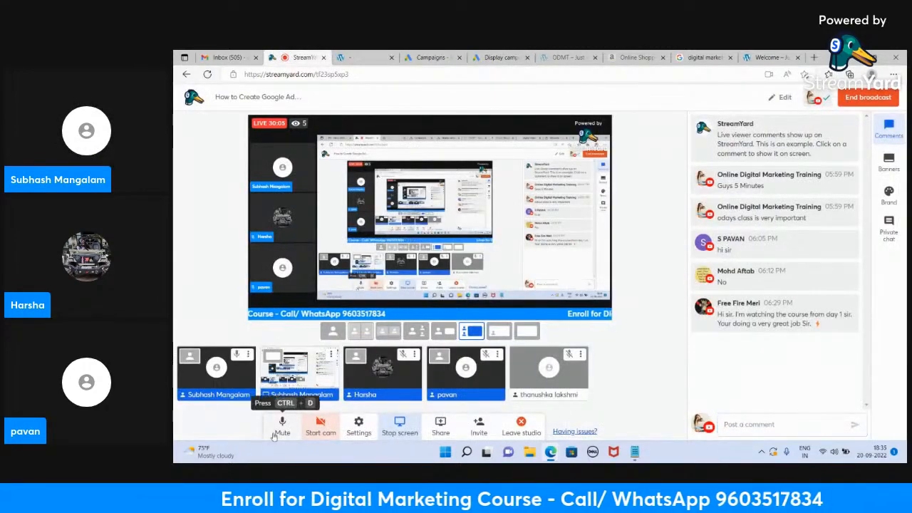
click(501, 57)
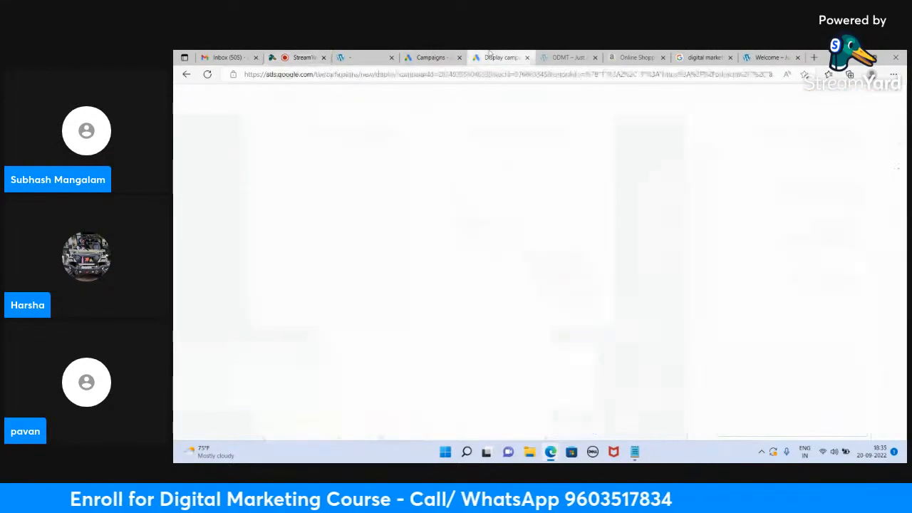
click(398, 270)
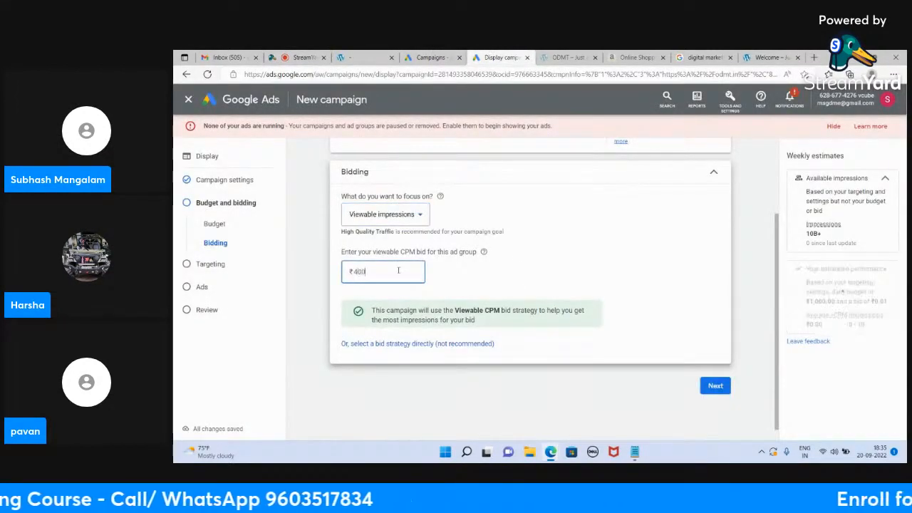
click(748, 267)
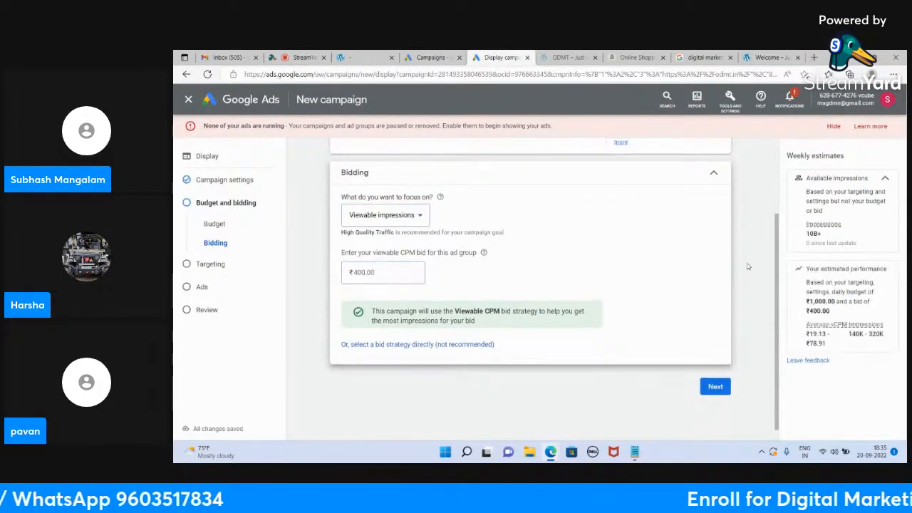
scroll(748, 267, up, 3)
scroll(748, 267, down, 3)
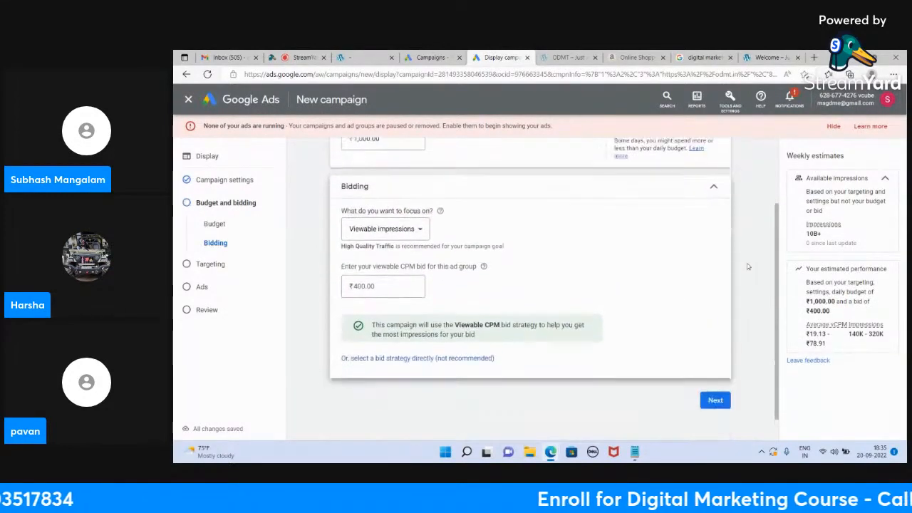
- Review the budget and bidding settings, check the StreamYard studio, return to Google Ads and continue to Targeting
scroll(572, 293, up, 3)
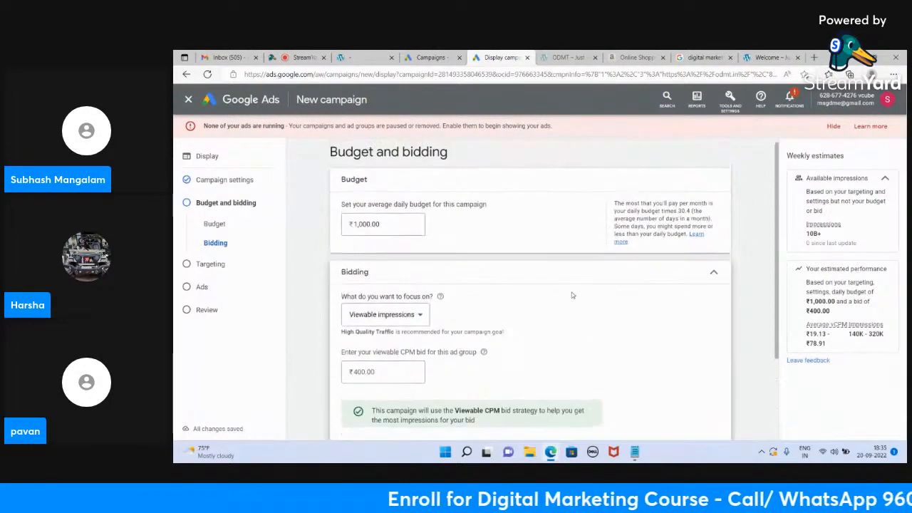
scroll(571, 292, down, 3)
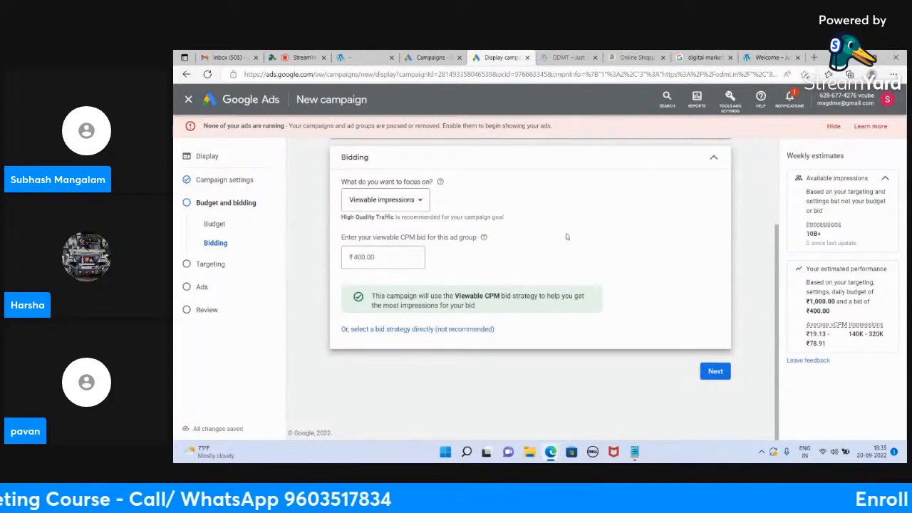
click(303, 57)
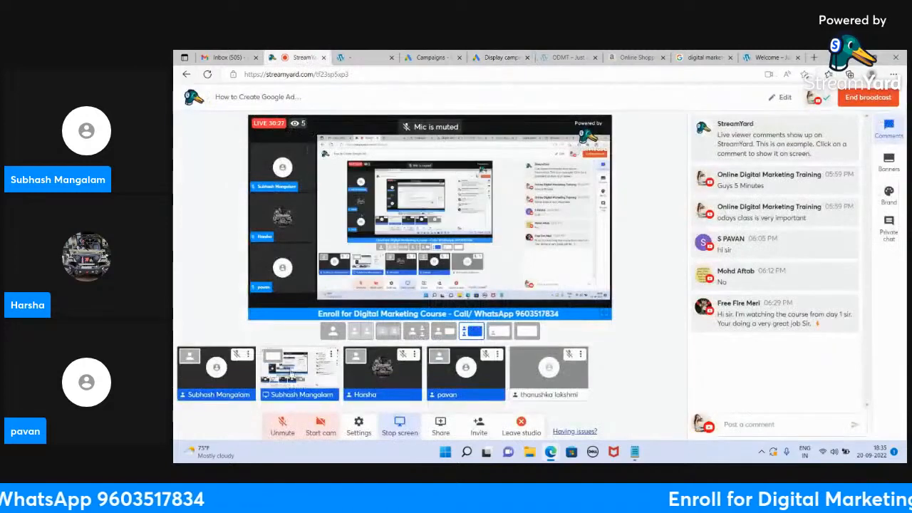
click(499, 57)
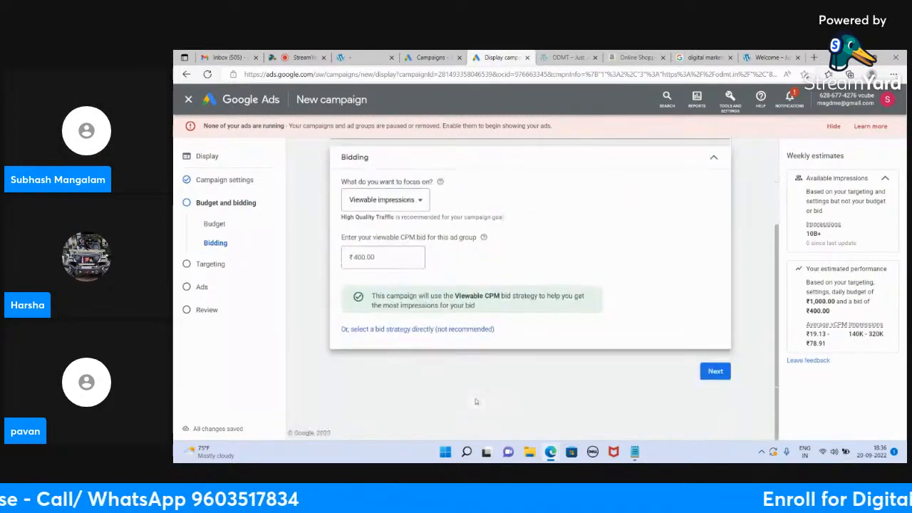
scroll(476, 401, up, 2)
scroll(476, 401, down, 2)
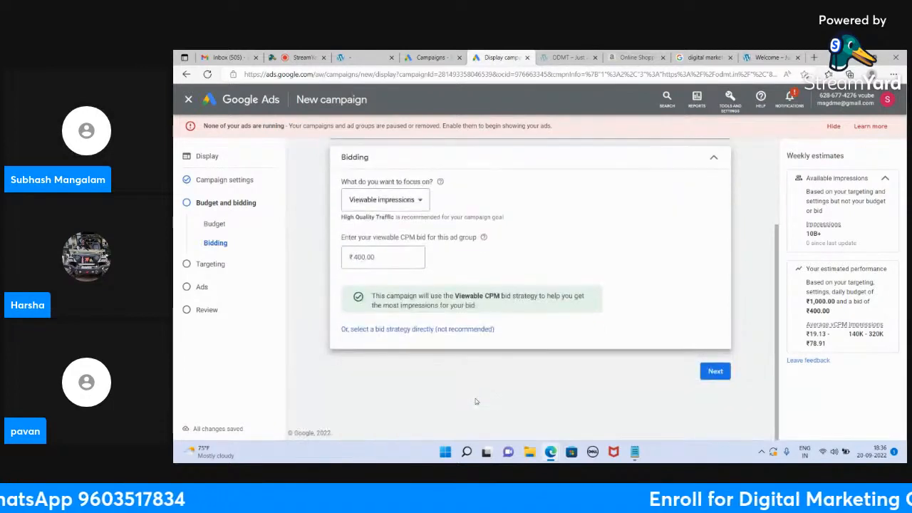
click(716, 372)
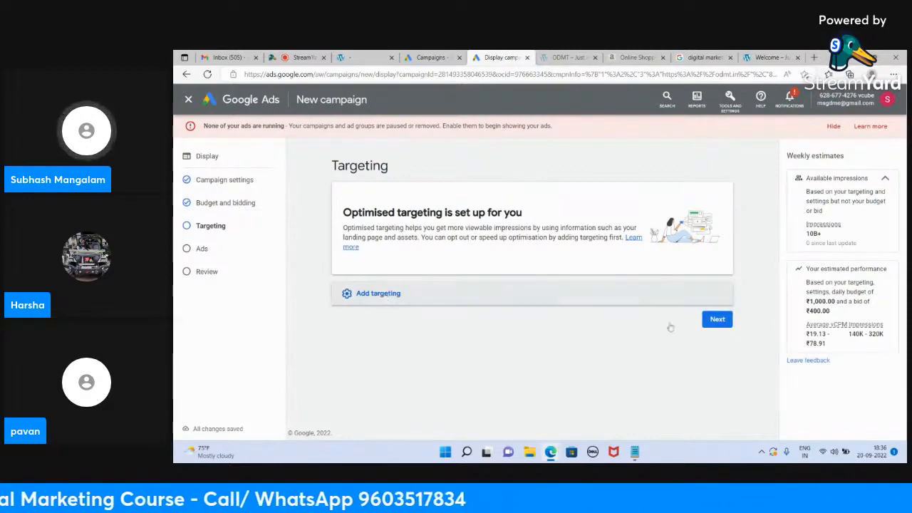
- Check the Notepad notes, add the waiting participant to the StreamYard broadcast and return to the Google Ads campaign
click(634, 452)
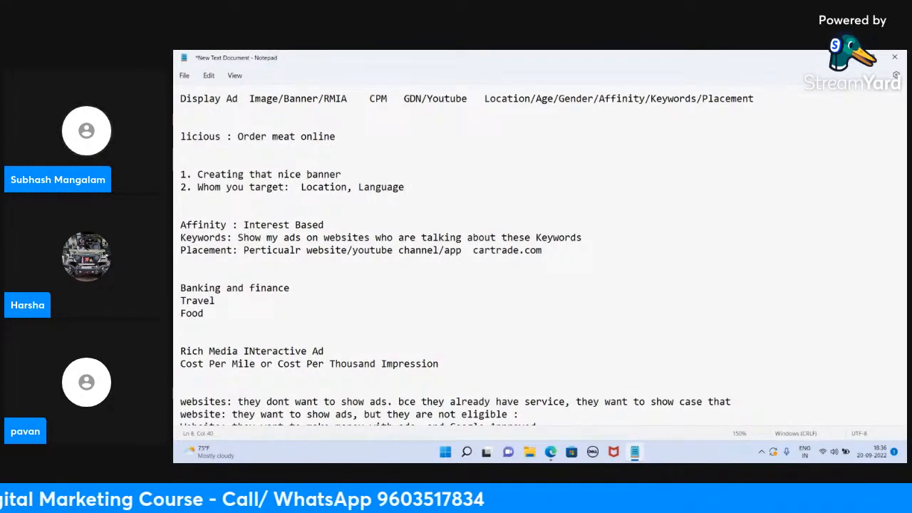
click(851, 57)
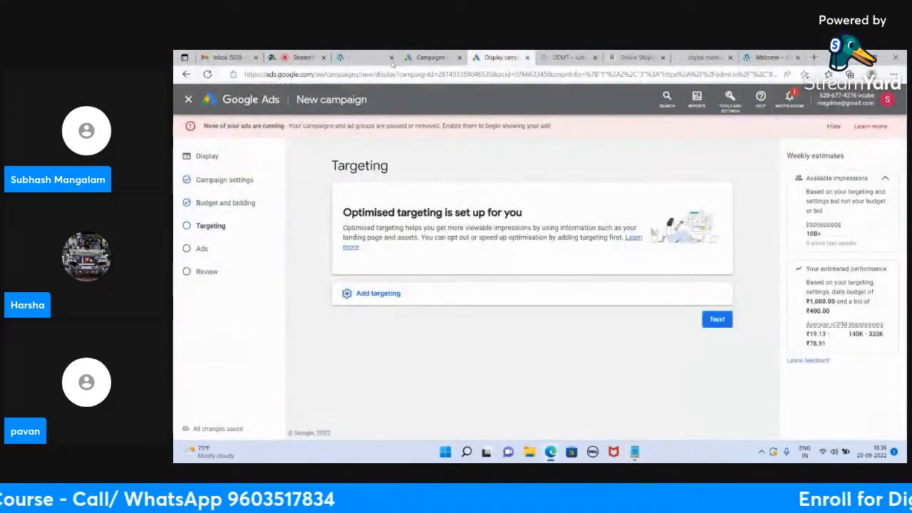
click(300, 57)
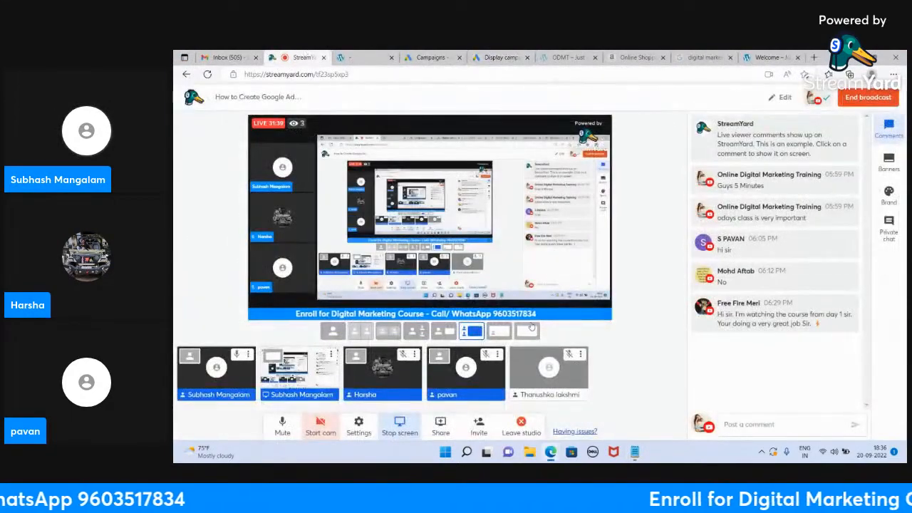
click(545, 373)
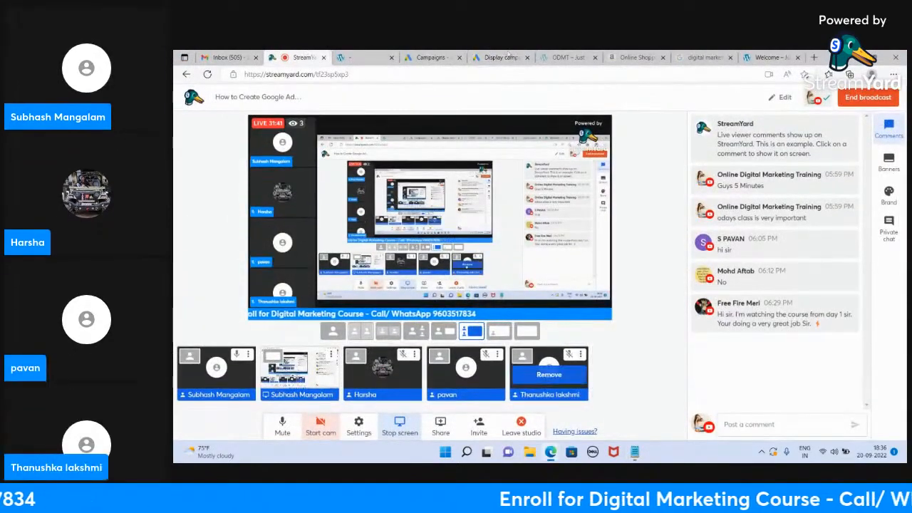
click(503, 57)
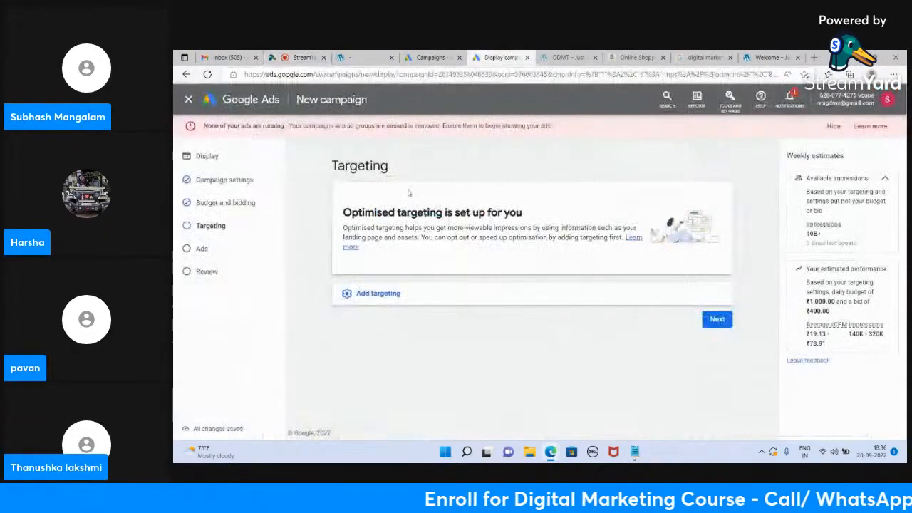
- Add Demographics targeting to the campaign and open its targeted demographics for editing
click(378, 299)
scroll(461, 290, down, 2)
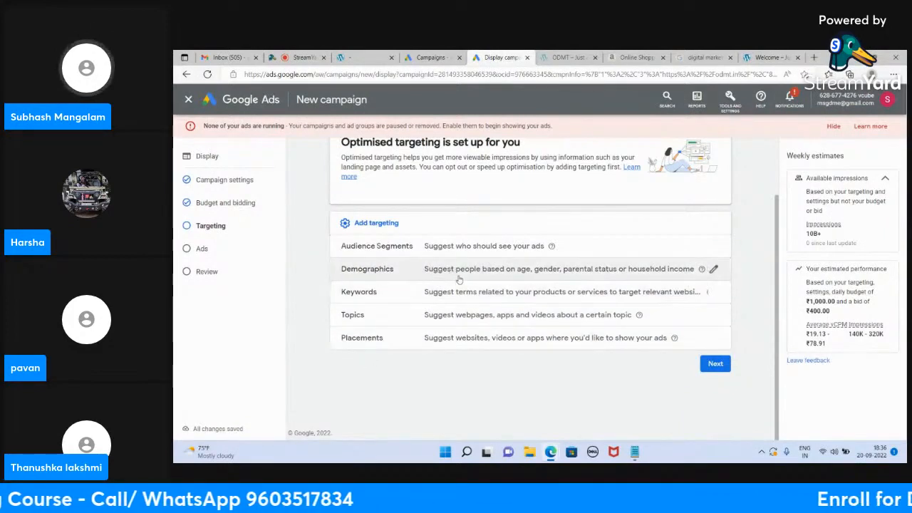
click(713, 275)
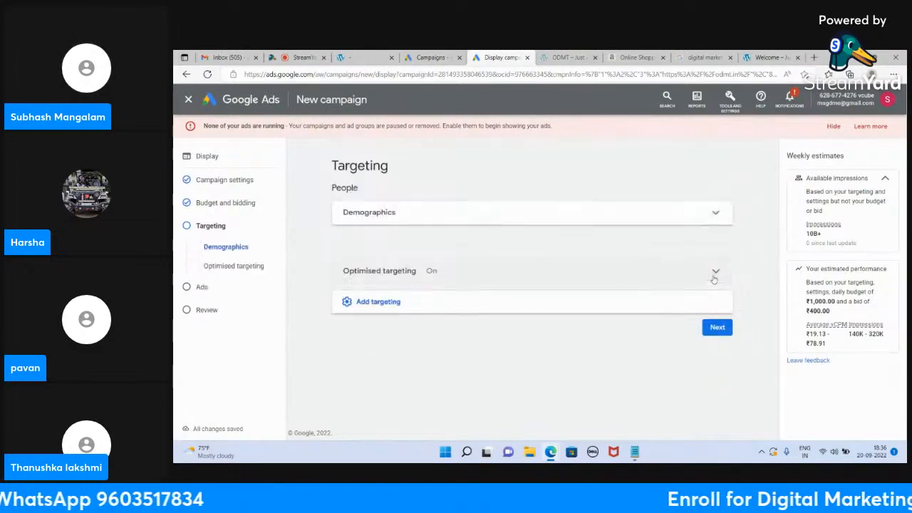
scroll(506, 317, down, 1)
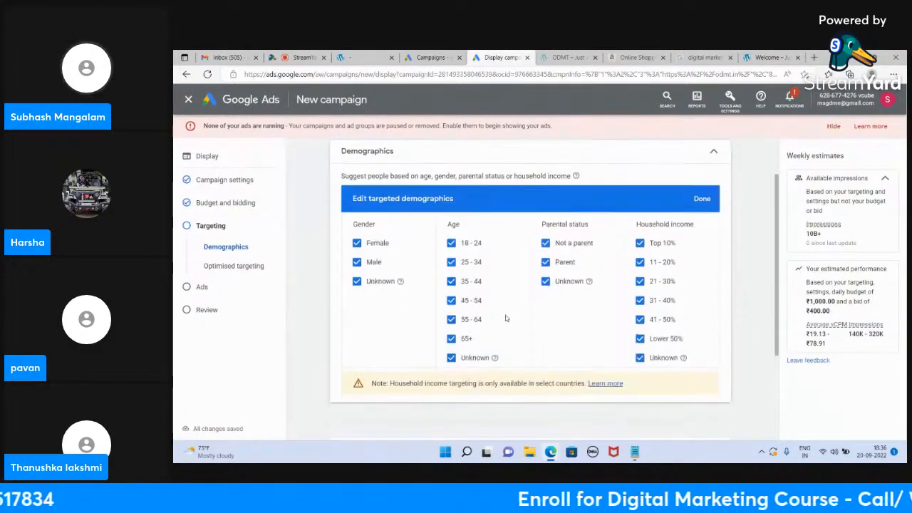
- Try targeting only the Female gender, only Female and Male without Unknown, and only Male, and reselect Female
click(357, 262)
click(357, 281)
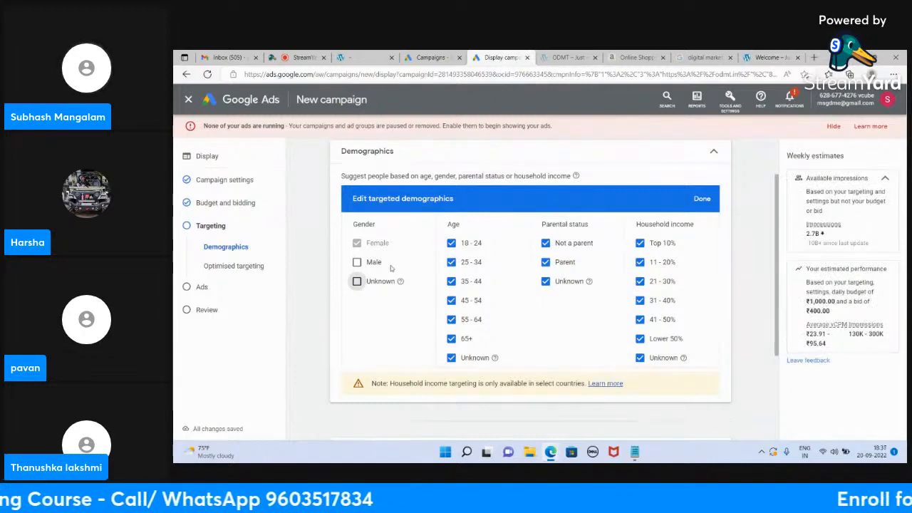
click(357, 262)
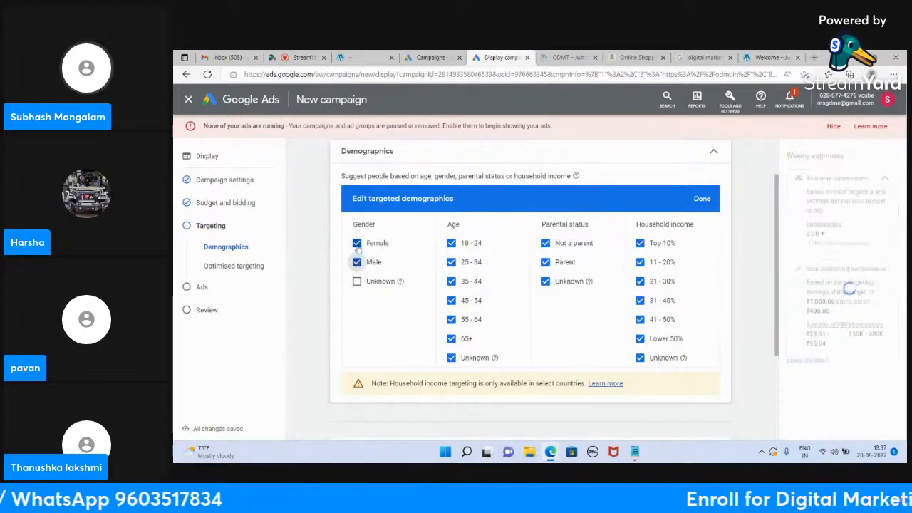
click(357, 243)
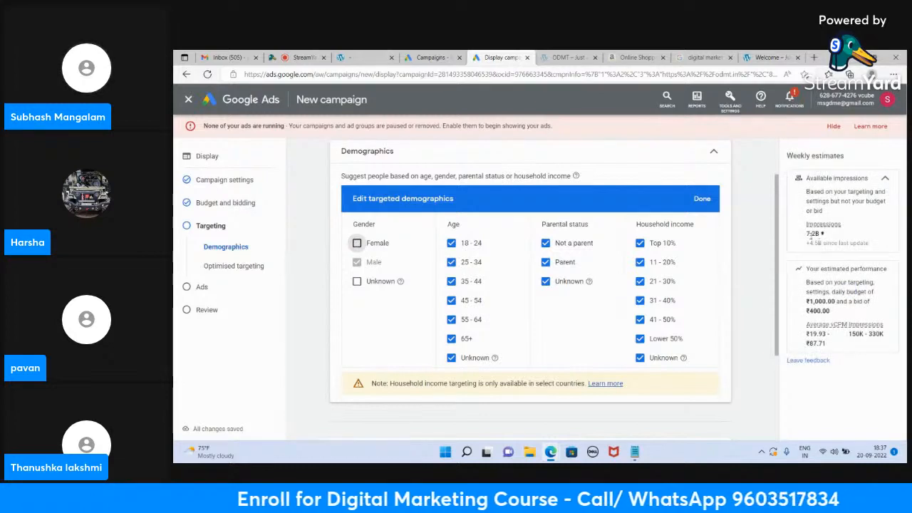
click(357, 243)
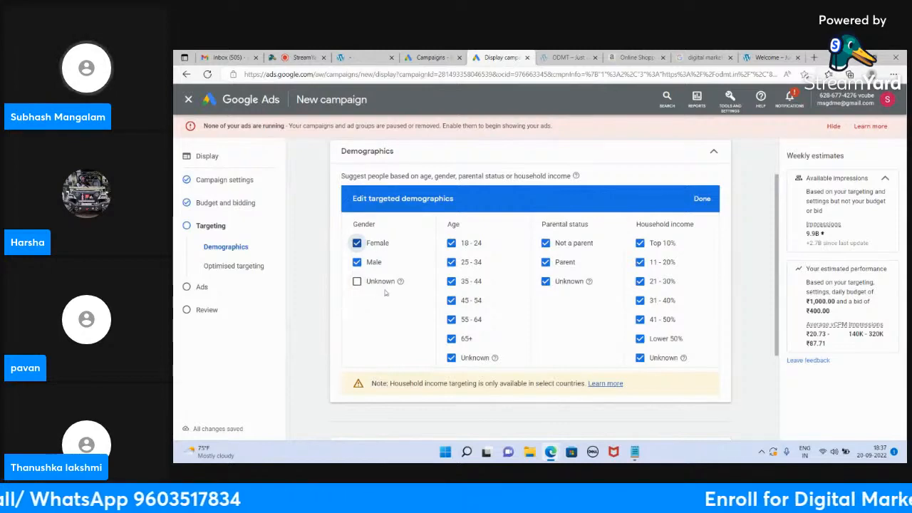
scroll(385, 293, up, 3)
scroll(385, 293, down, 3)
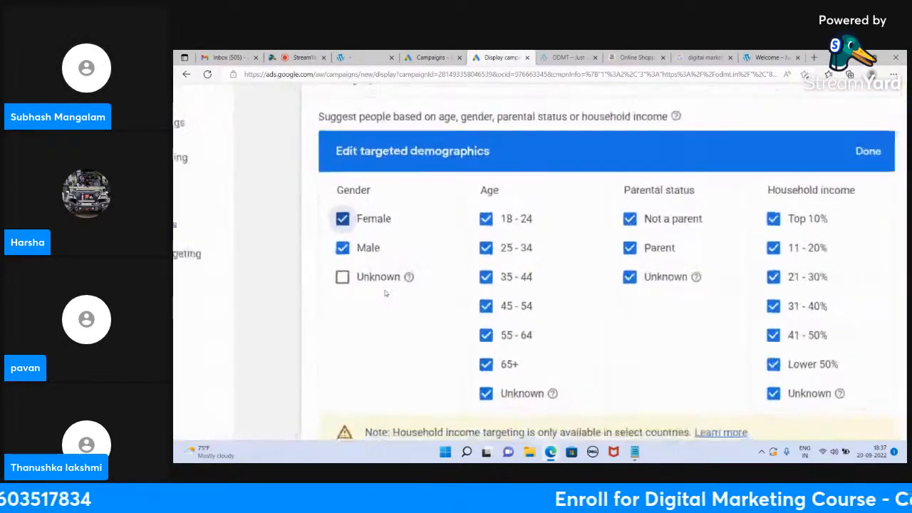
- Check the StreamYard studio, return to Google Ads, read the Unknown gender explanation and include Unknown in the targeted genders
click(299, 58)
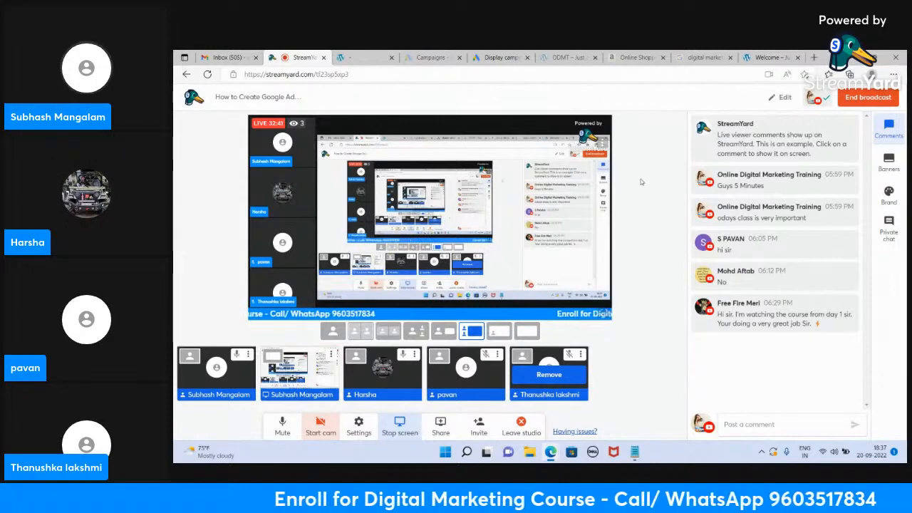
scroll(640, 183, down, 1)
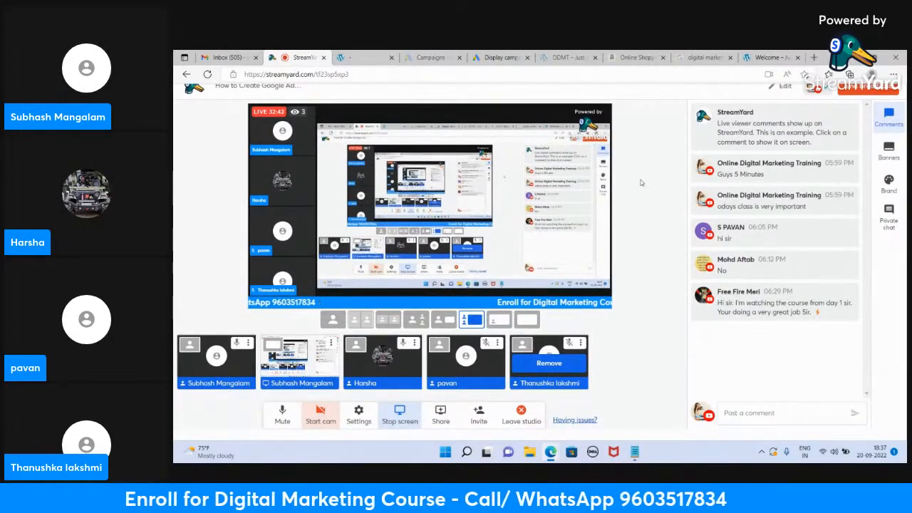
scroll(641, 182, up, 1)
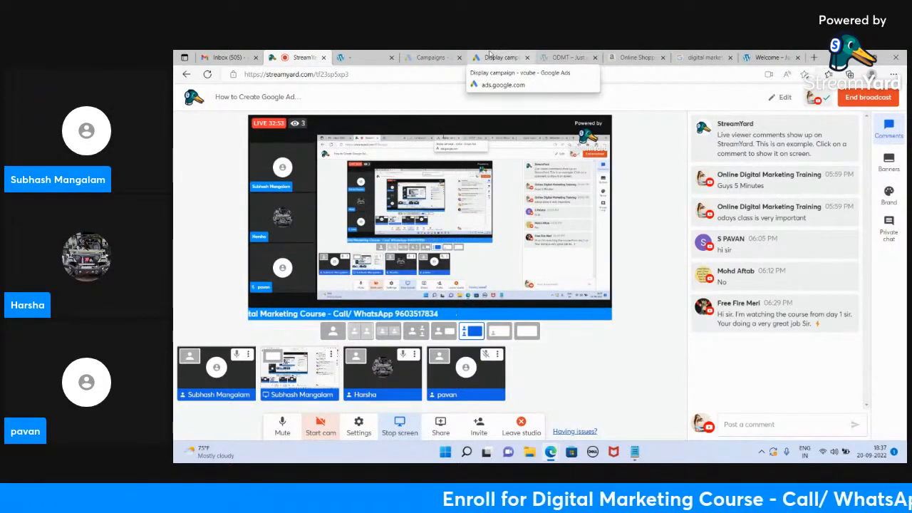
click(489, 56)
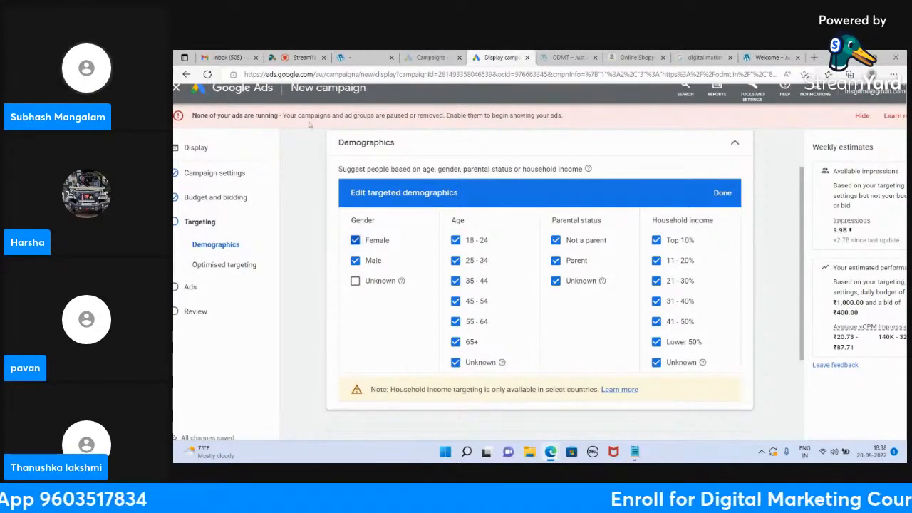
click(299, 57)
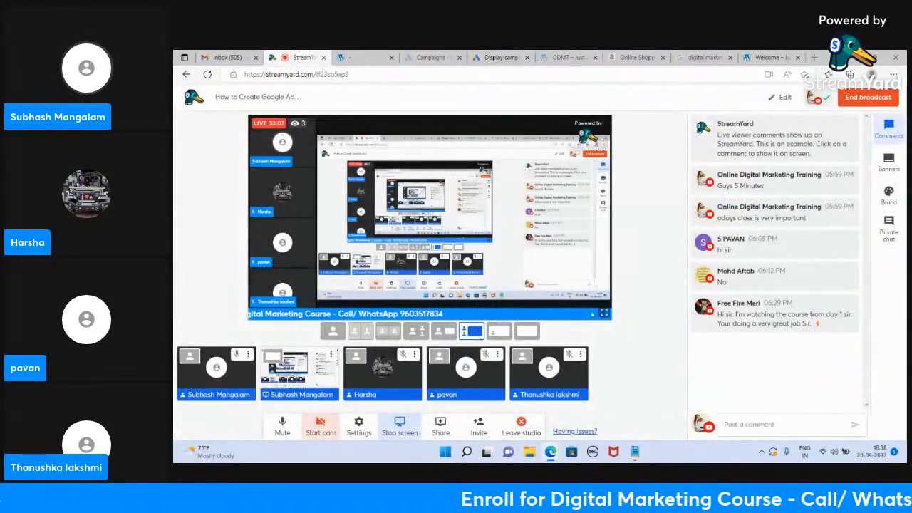
click(509, 62)
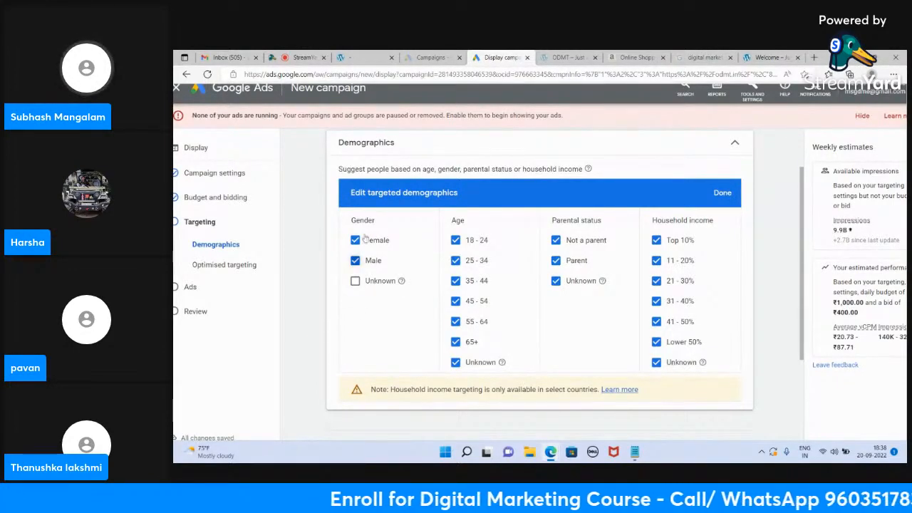
mouse_move(402, 286)
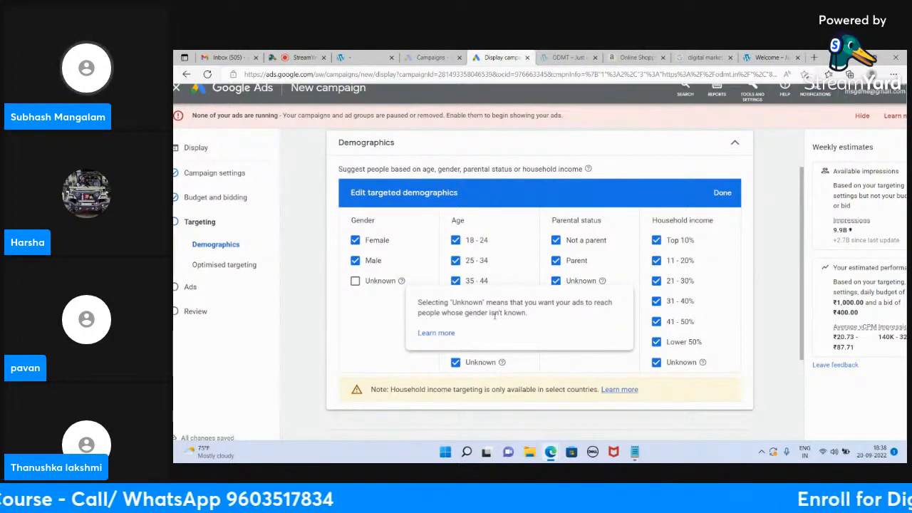
click(356, 281)
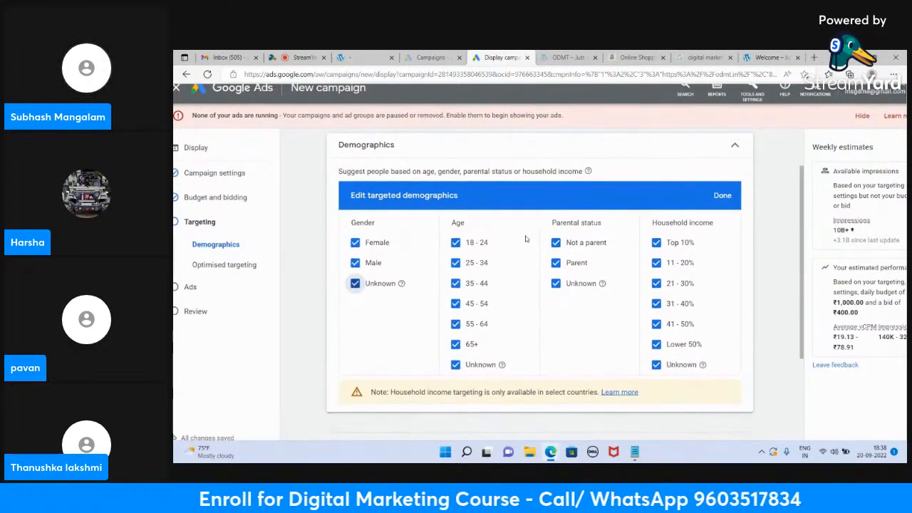
- Exclude the age groups 18 - 24, 35 - 44, 45 - 54, 55 - 64 and 65+ from the targeted demographics
click(456, 243)
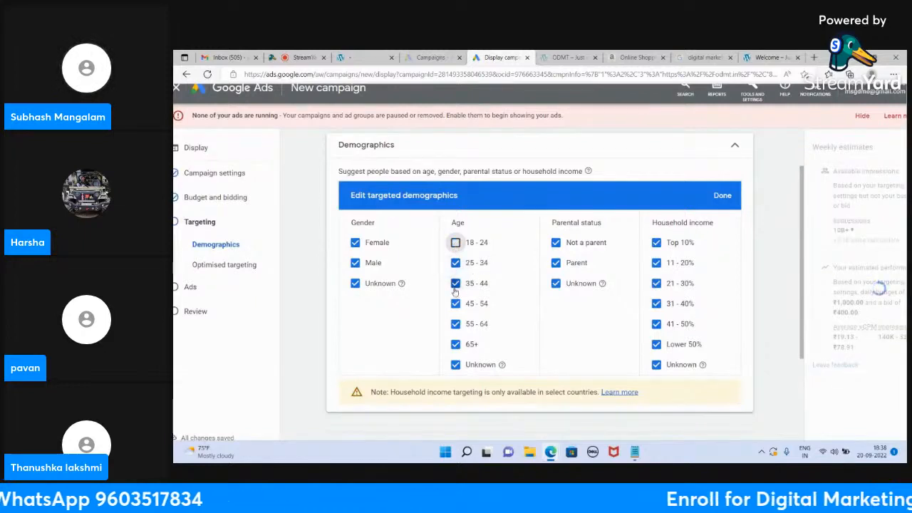
click(455, 284)
click(455, 304)
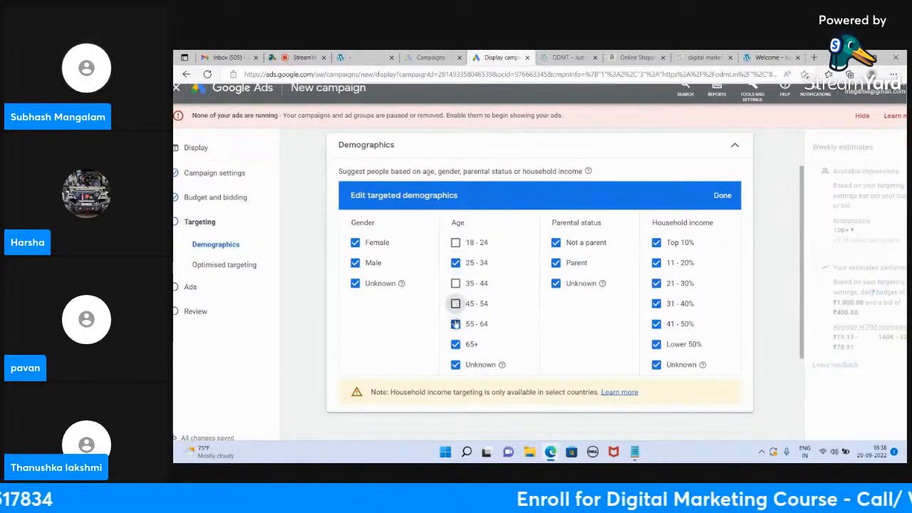
click(455, 324)
click(456, 344)
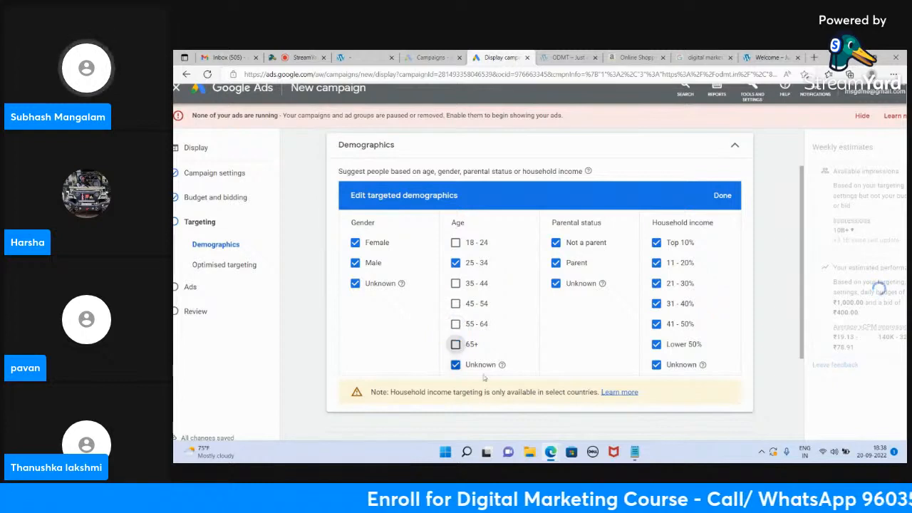
scroll(501, 347, down, 1)
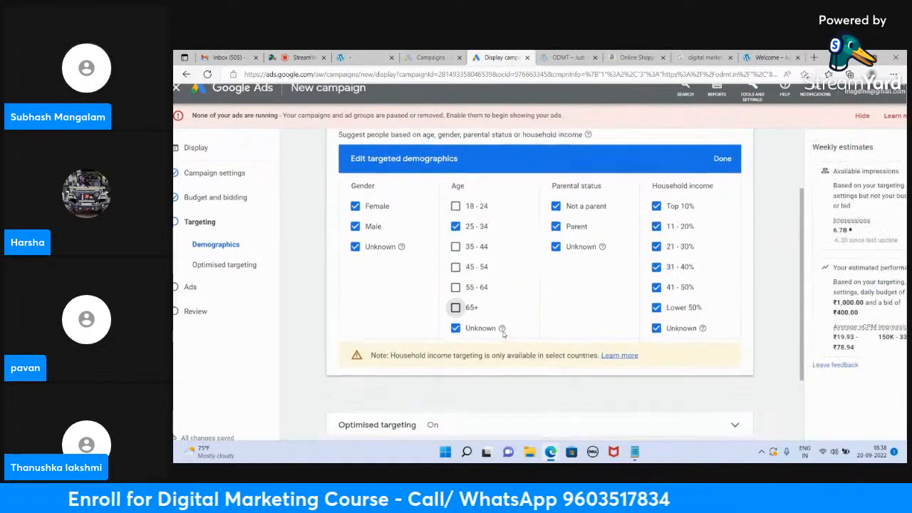
scroll(464, 335, up, 1)
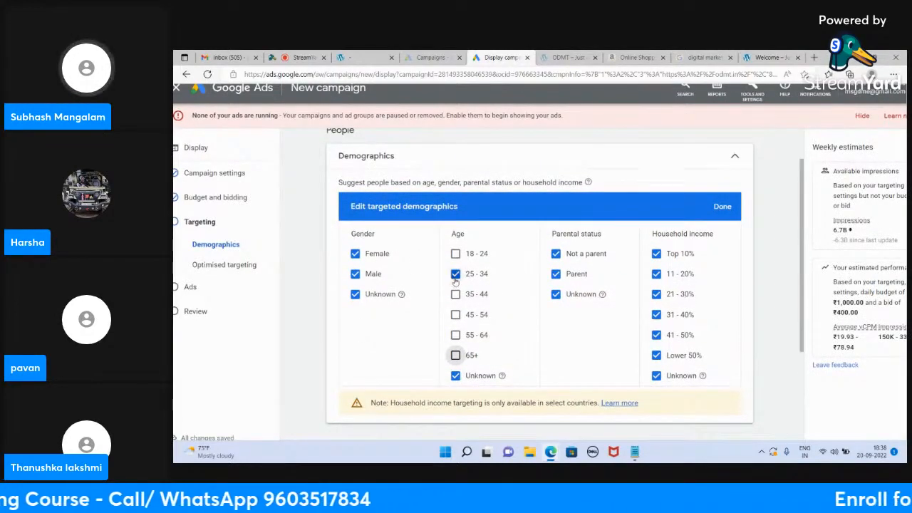
- Limit the targeted parental status to Parent by excluding Not a parent and Unknown
scroll(468, 288, right, 1)
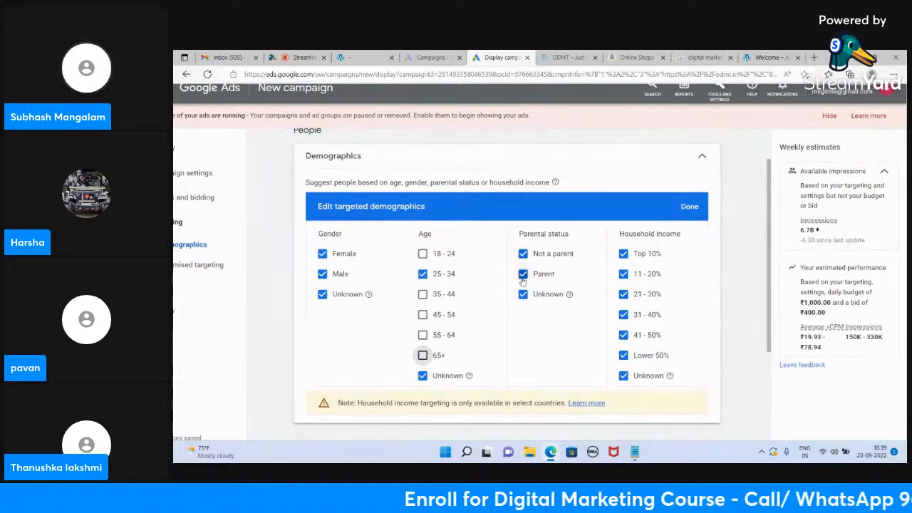
click(523, 253)
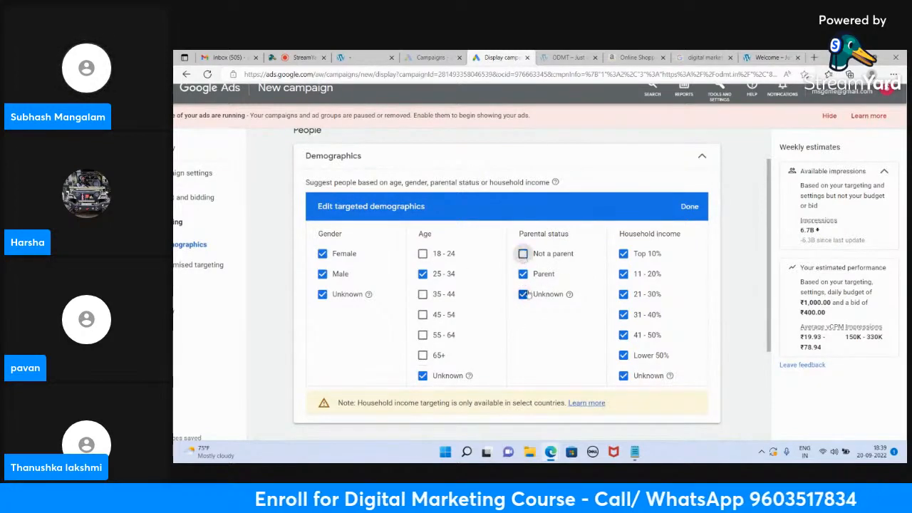
click(525, 296)
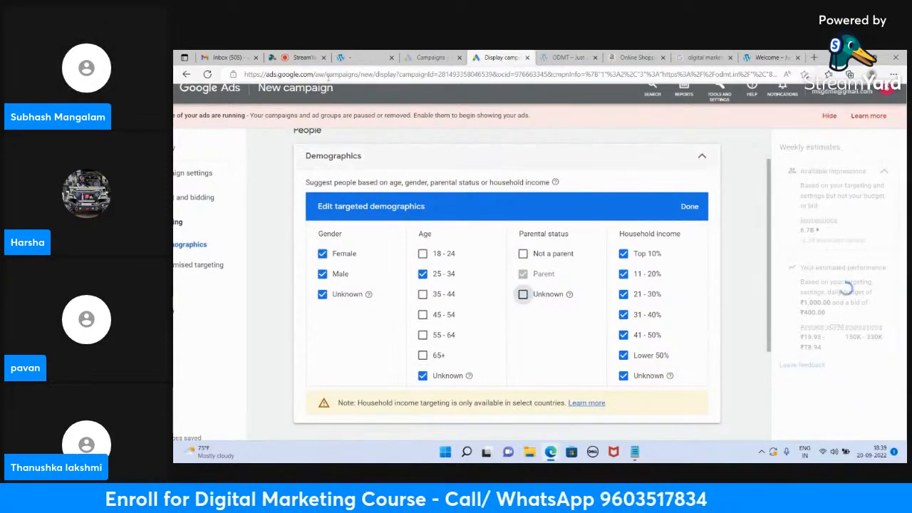
- Check the StreamYard studio, return to Google Ads, include Not a parent and Unknown in the targeted parental status, and collapse Demographics
click(298, 57)
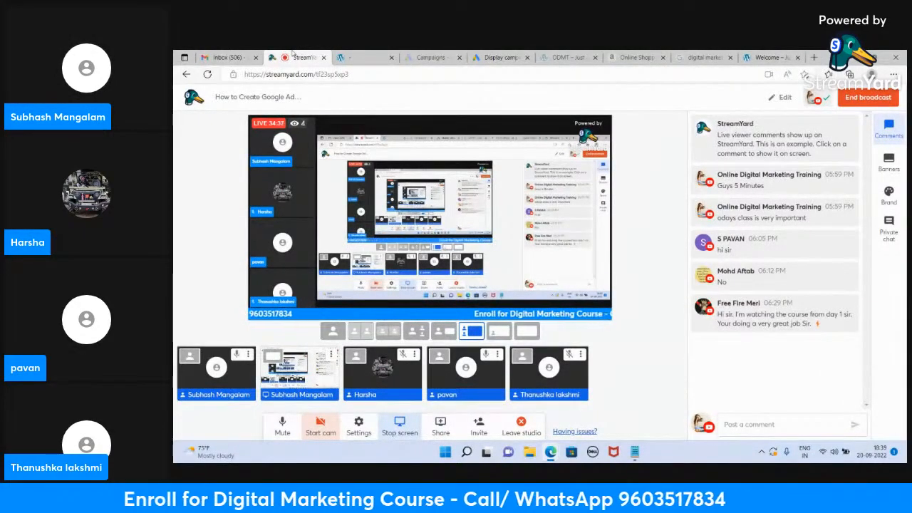
click(483, 56)
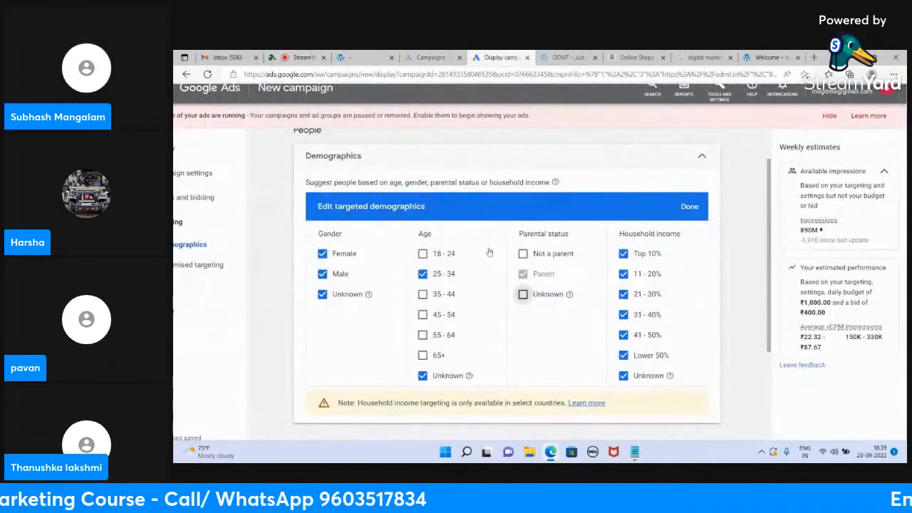
click(523, 254)
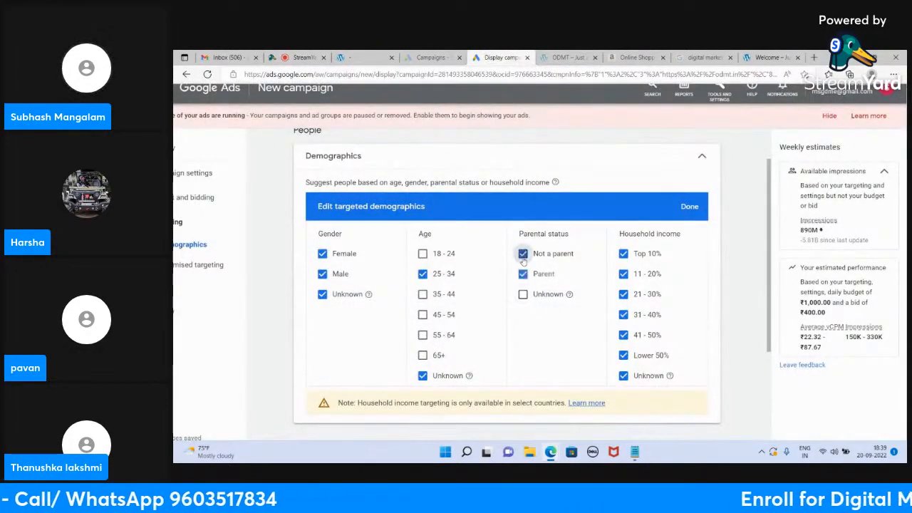
click(523, 295)
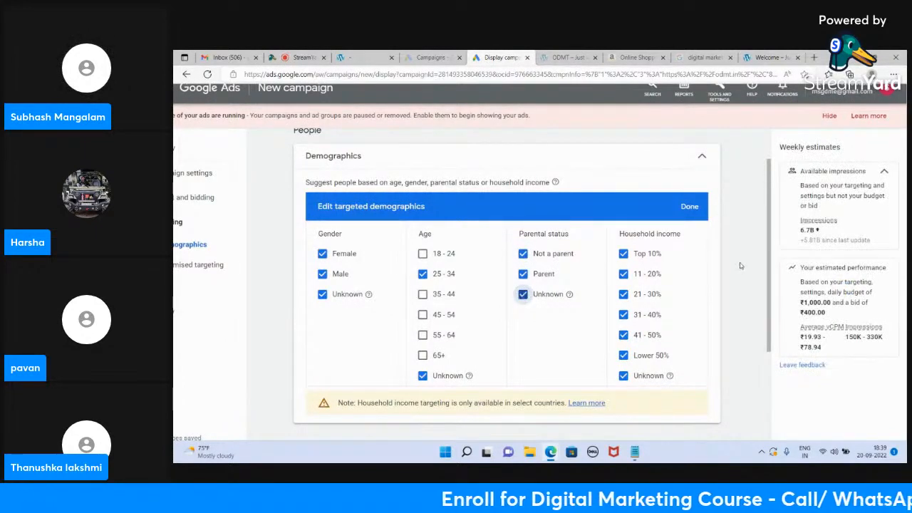
scroll(741, 265, down, 1)
scroll(740, 266, up, 1)
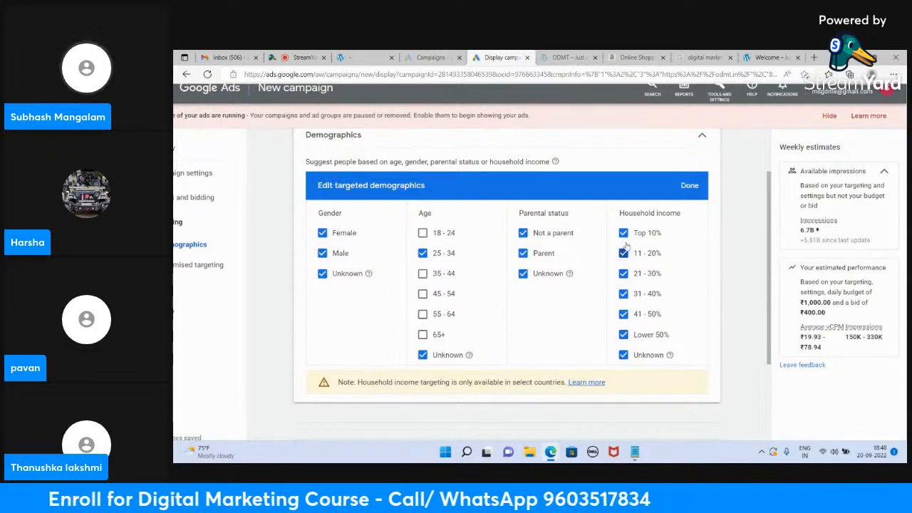
scroll(650, 246, up, 1)
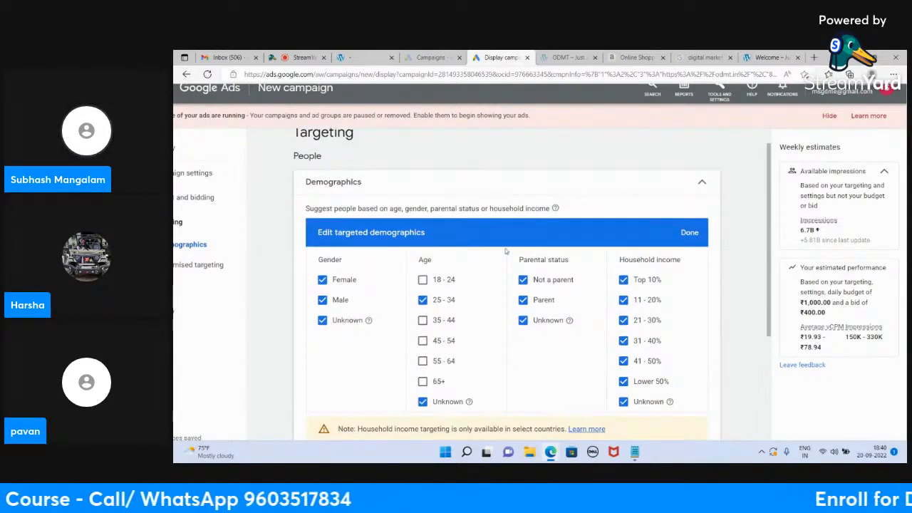
click(701, 186)
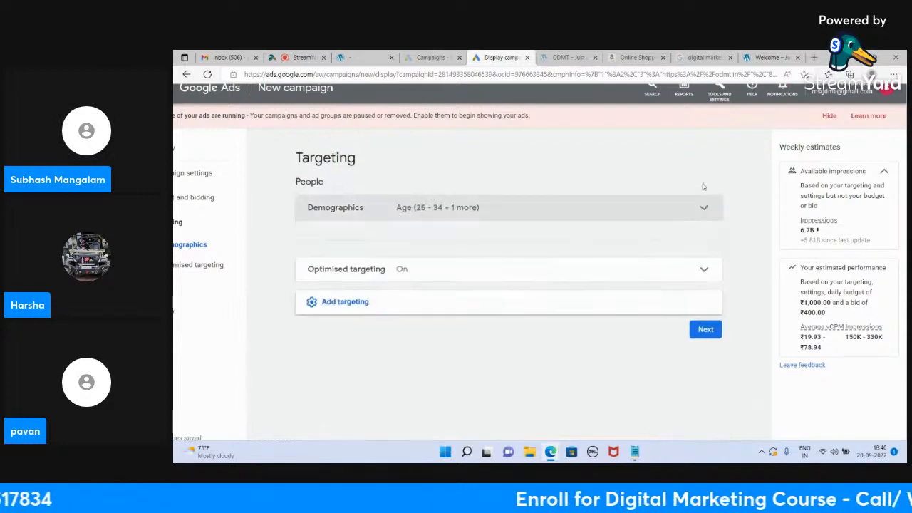
- Add Audience Segments to the campaign's targeting and browse to the affinity segments under What their interests and habits are
click(334, 302)
scroll(394, 293, down, 1)
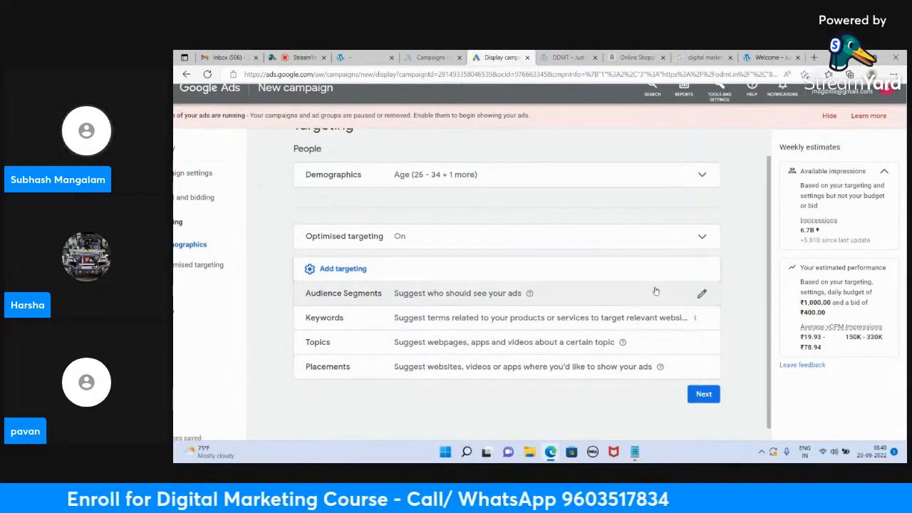
click(703, 296)
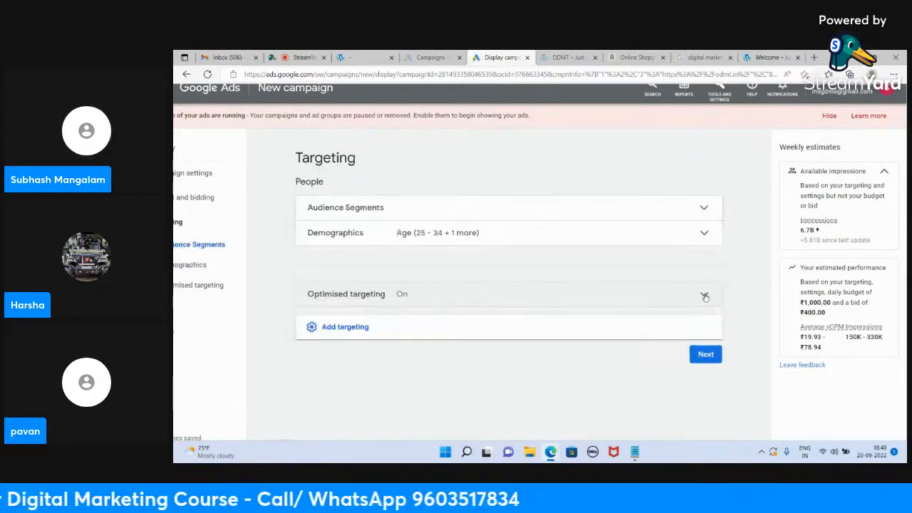
click(379, 286)
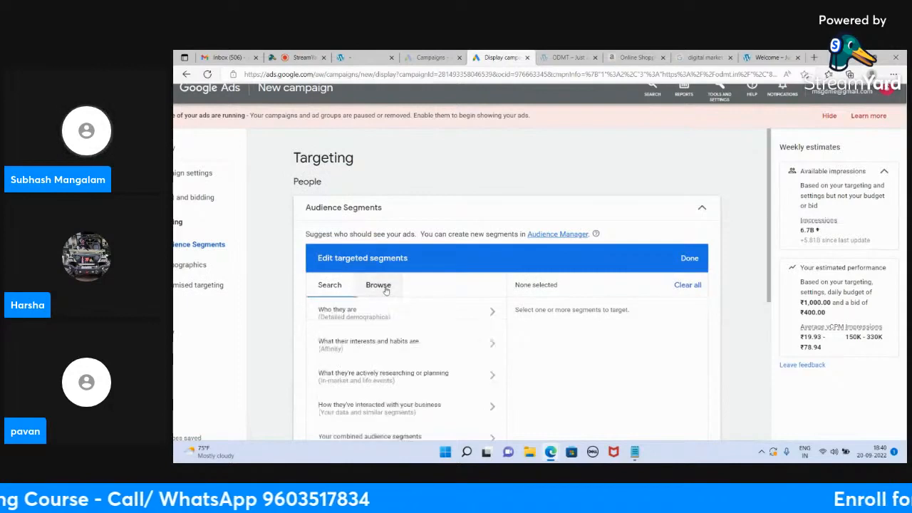
scroll(386, 290, down, 1)
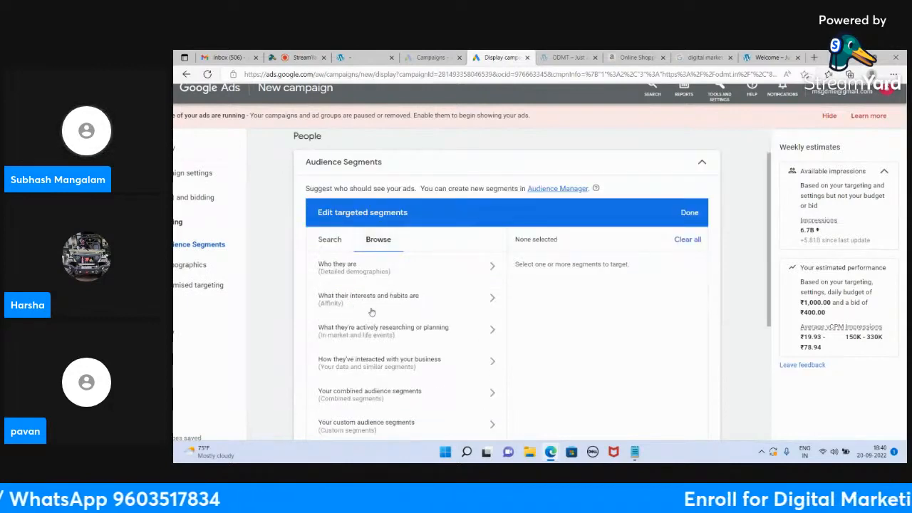
scroll(351, 305, down, 1)
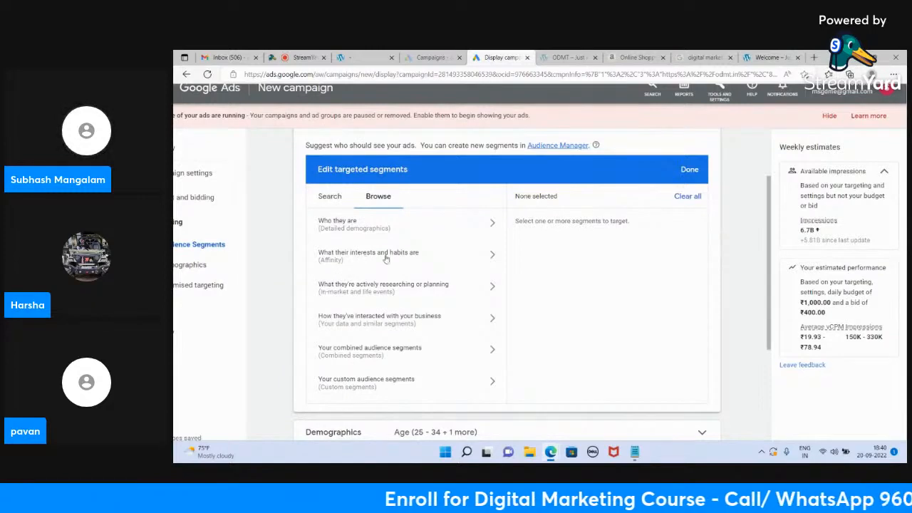
click(490, 258)
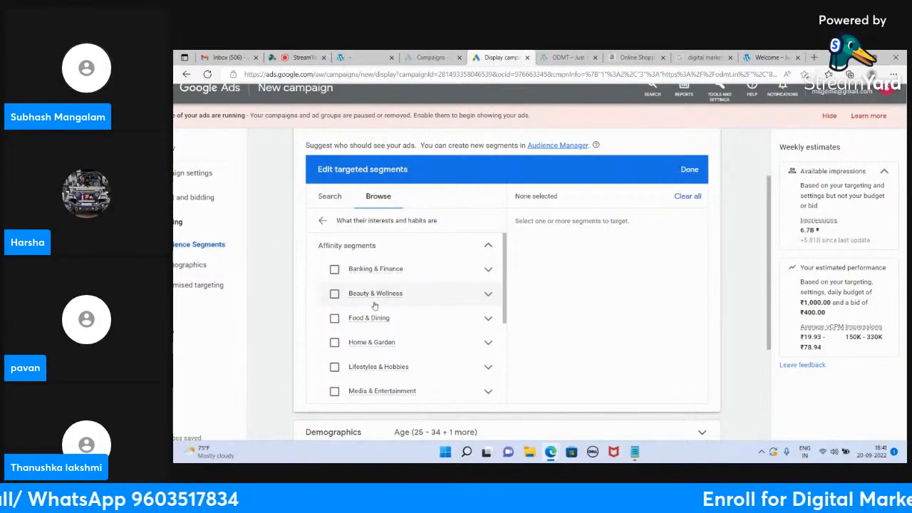
- Check the live comments and participants in the StreamYard studio and return to the Google Ads campaign
click(297, 58)
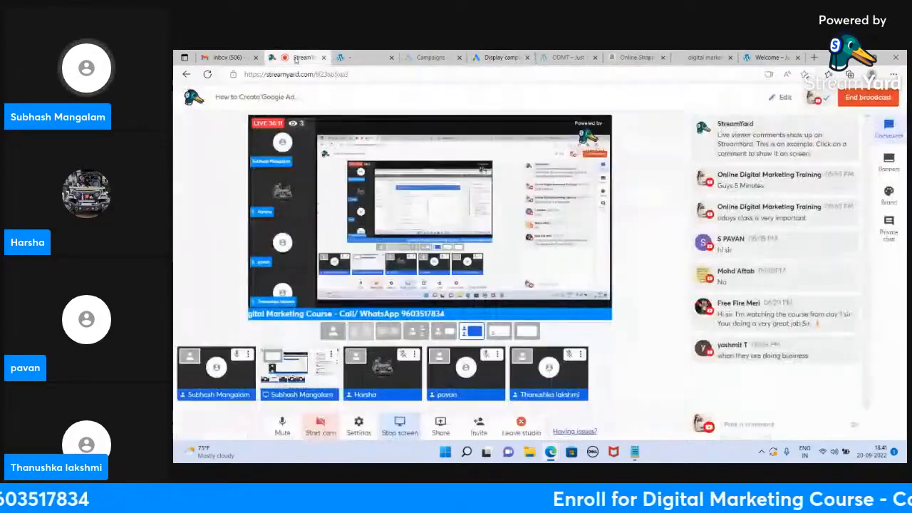
scroll(570, 381, down, 1)
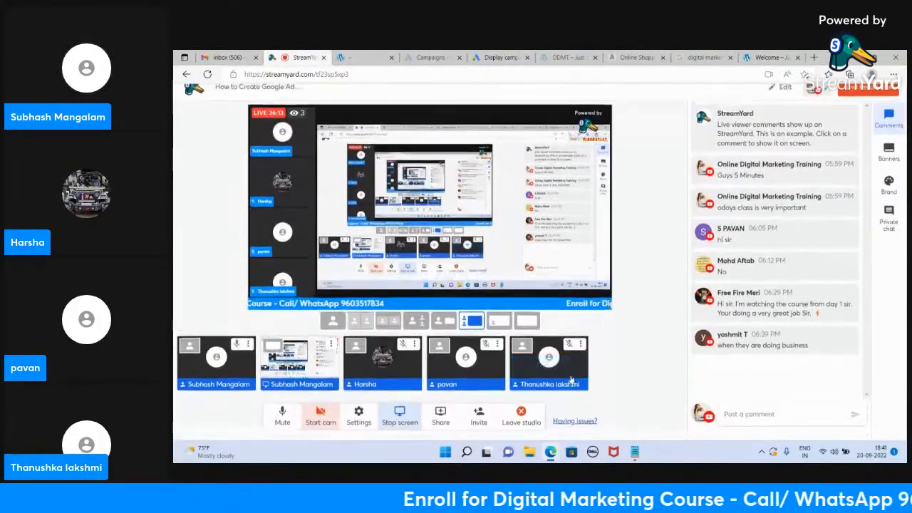
scroll(571, 382, up, 1)
mouse_move(570, 379)
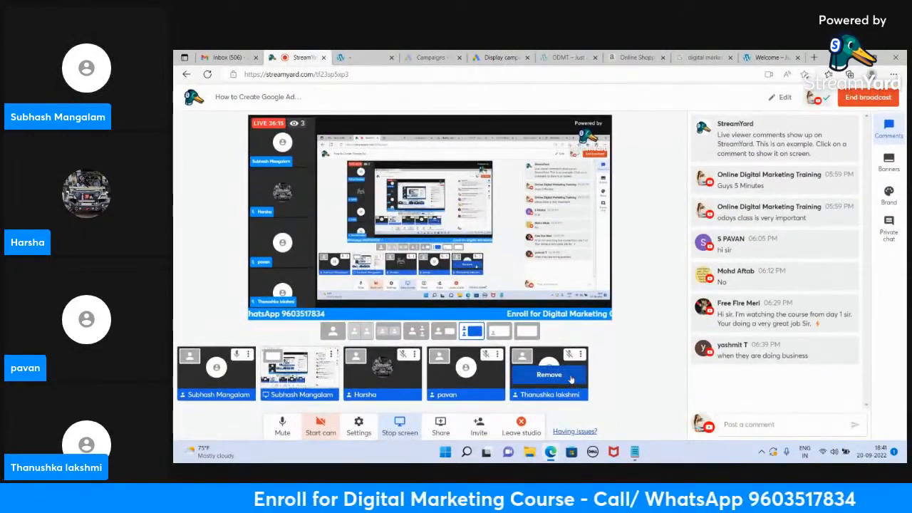
scroll(571, 380, down, 1)
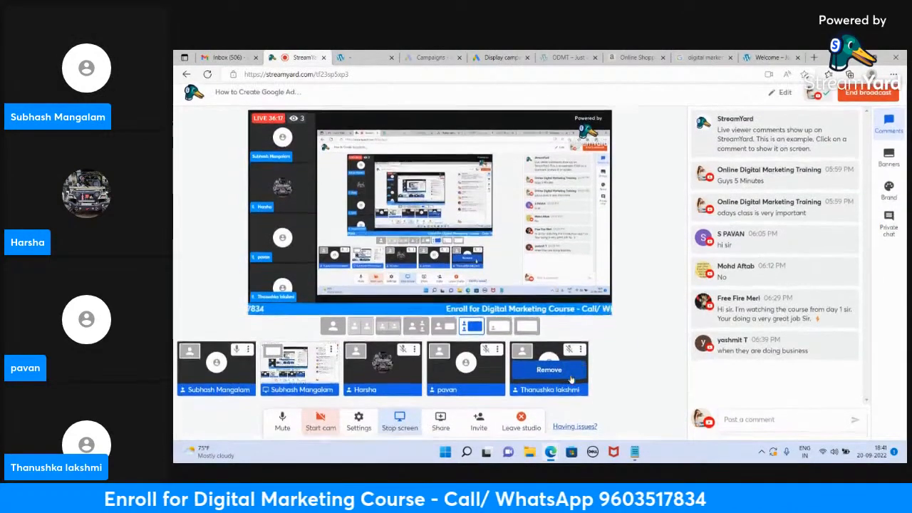
click(496, 55)
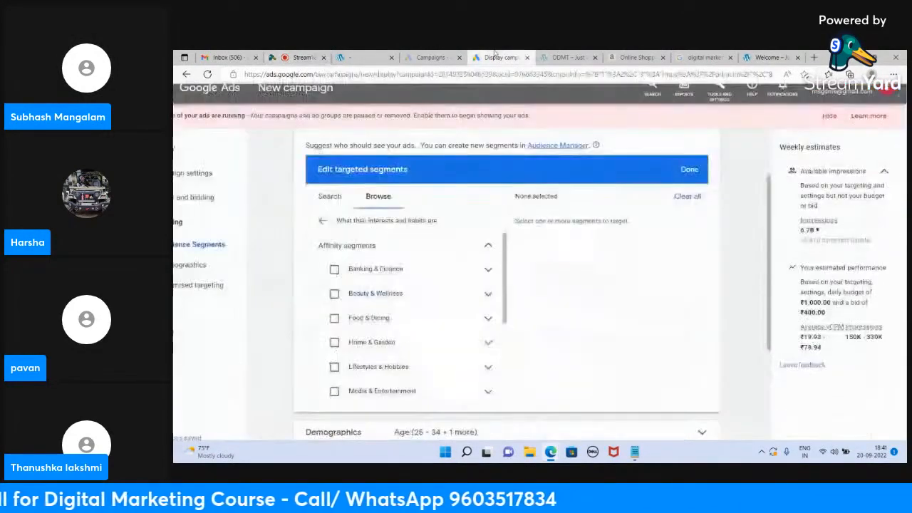
- Look through the affinity segments, including the Travel and Travel Buffs subcategories, and collapse Audience Segments without selecting any
scroll(392, 332, down, 2)
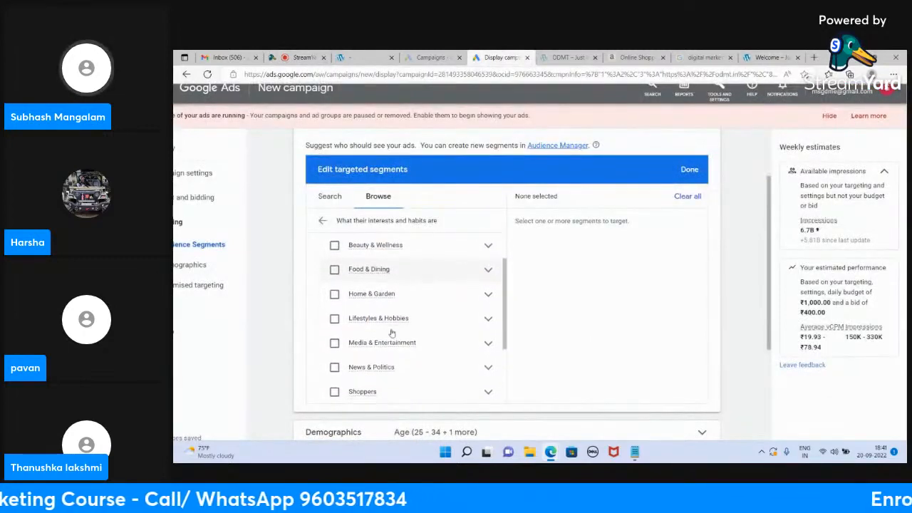
scroll(392, 333, down, 3)
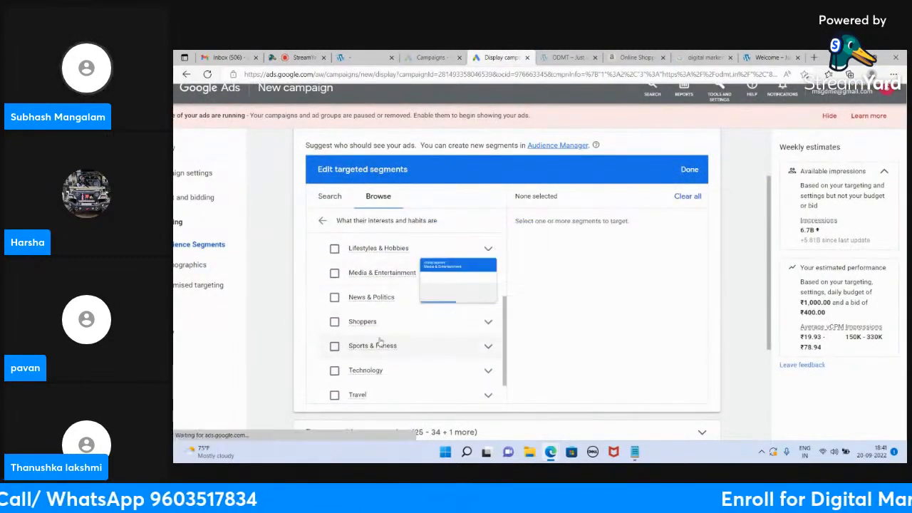
scroll(388, 372, down, 1)
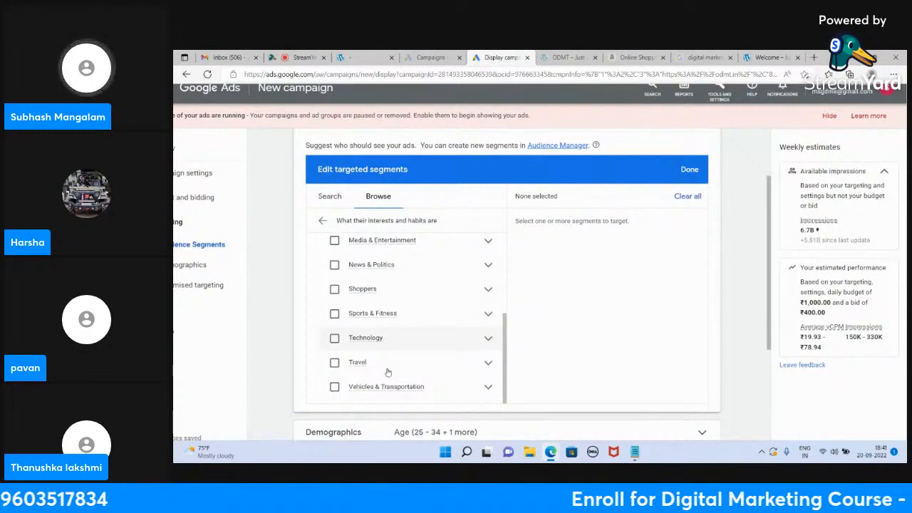
scroll(388, 372, up, 5)
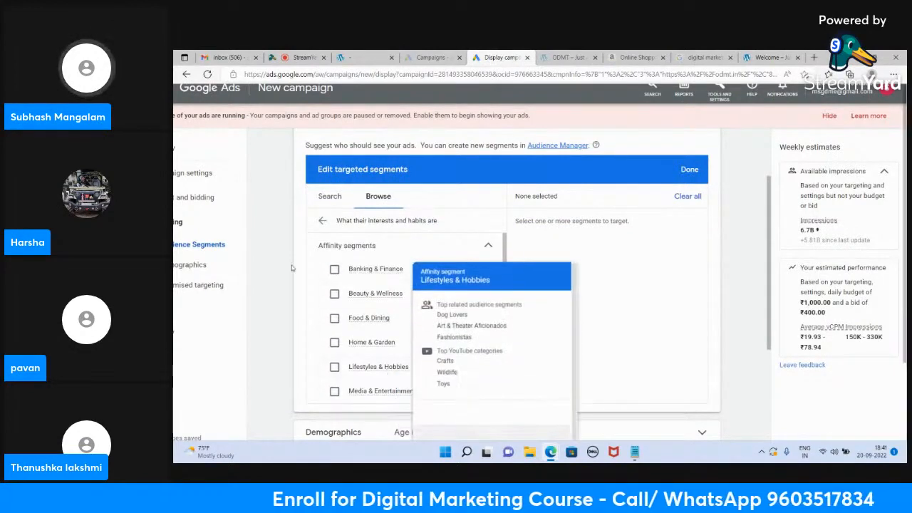
scroll(420, 321, down, 5)
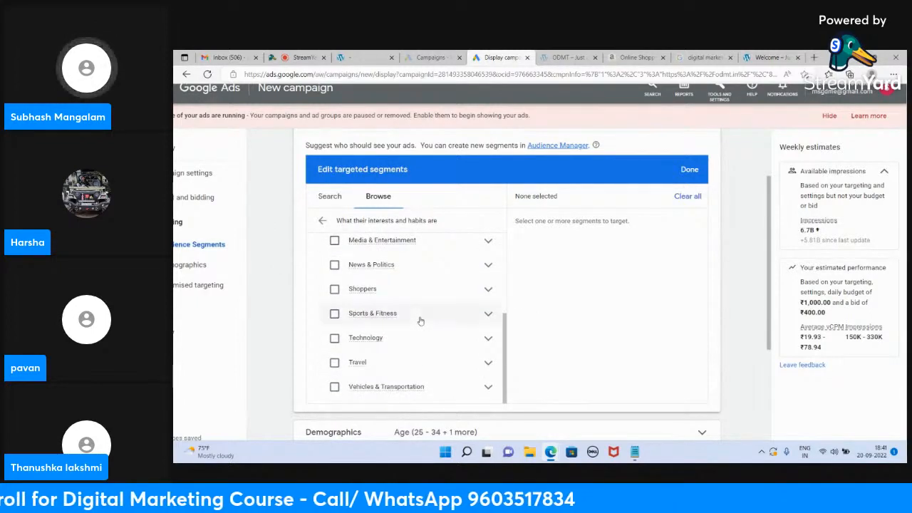
click(487, 363)
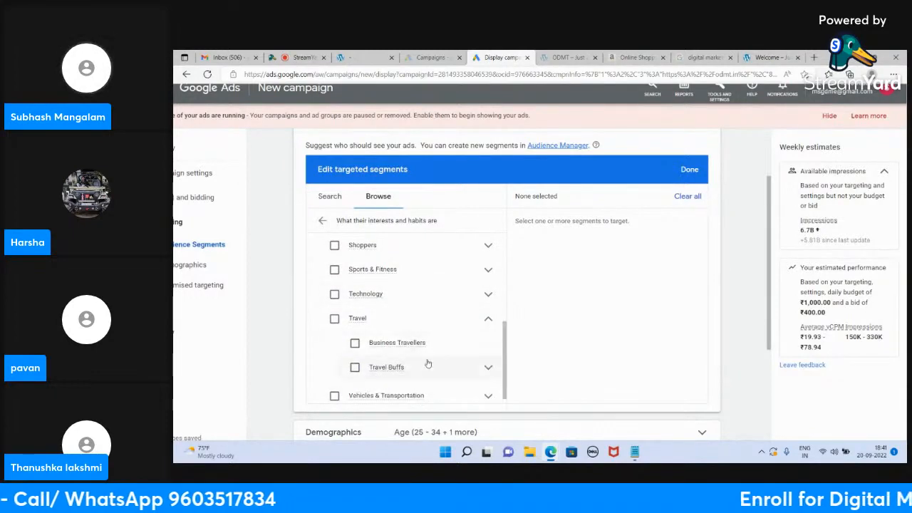
click(488, 369)
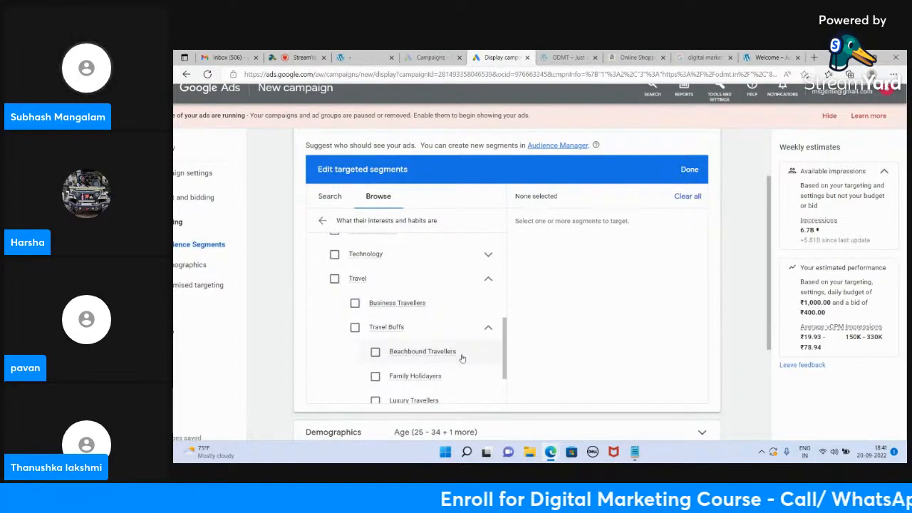
scroll(461, 358, down, 2)
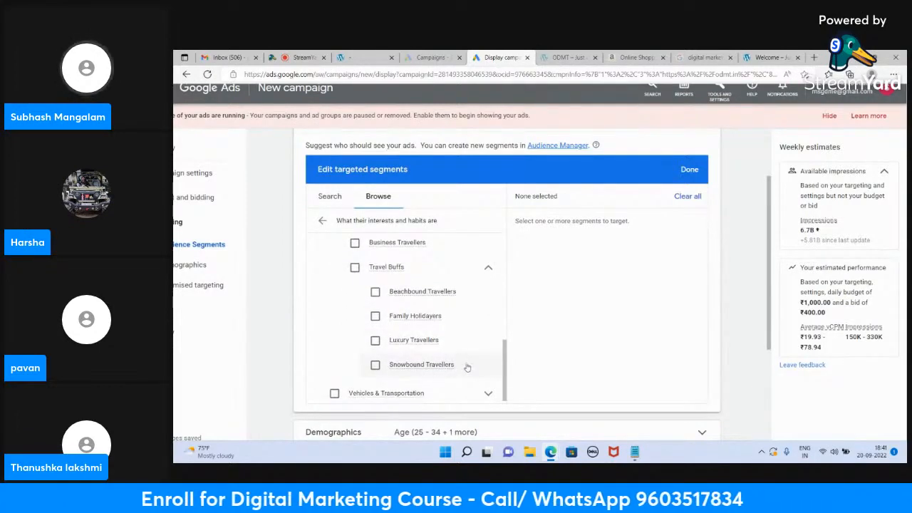
scroll(488, 267, up, 10)
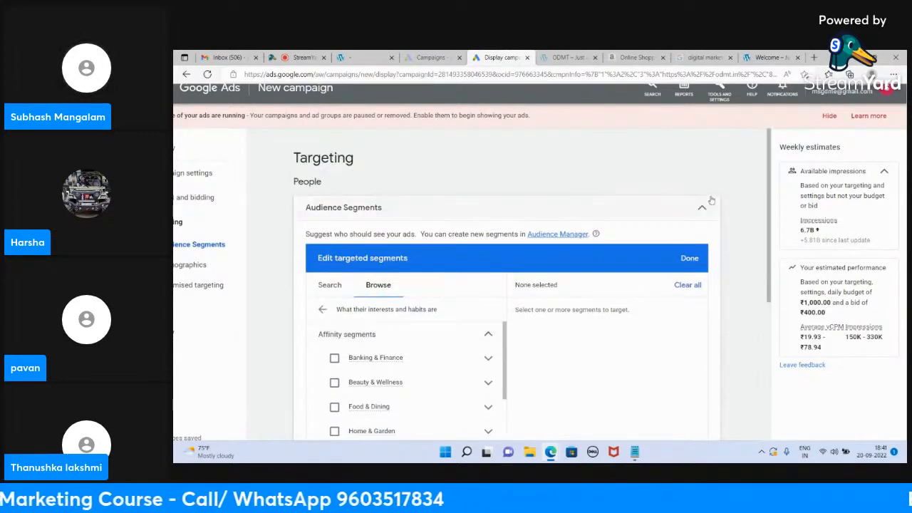
click(702, 210)
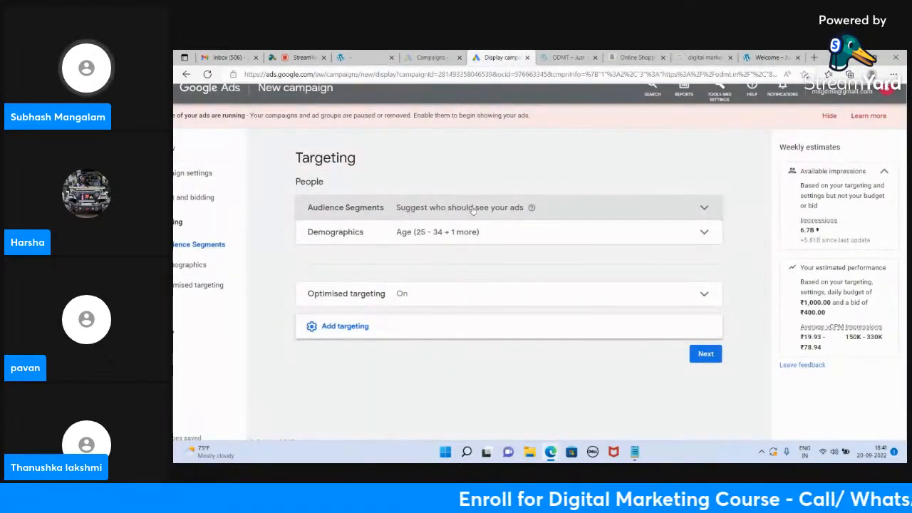
- Add Keywords to the campaign's targeting and bring its keyword entry area and keyword ideas into view
click(354, 326)
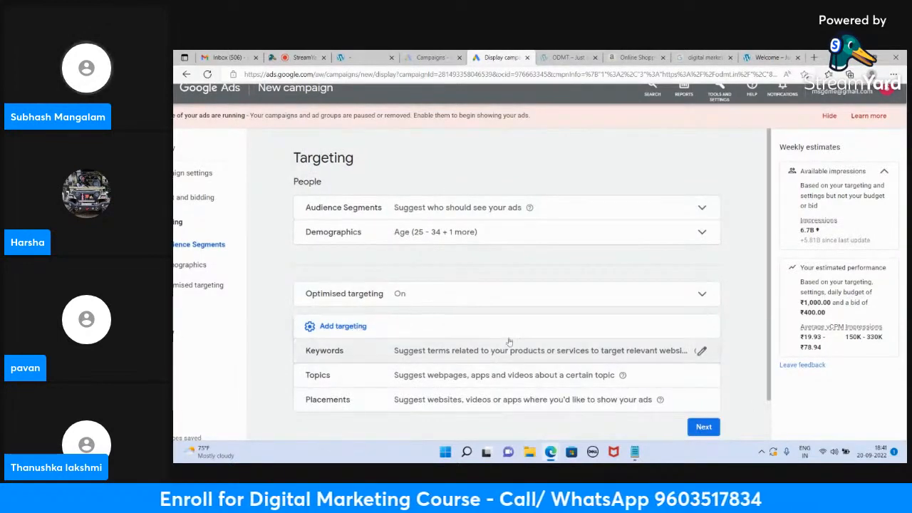
click(700, 351)
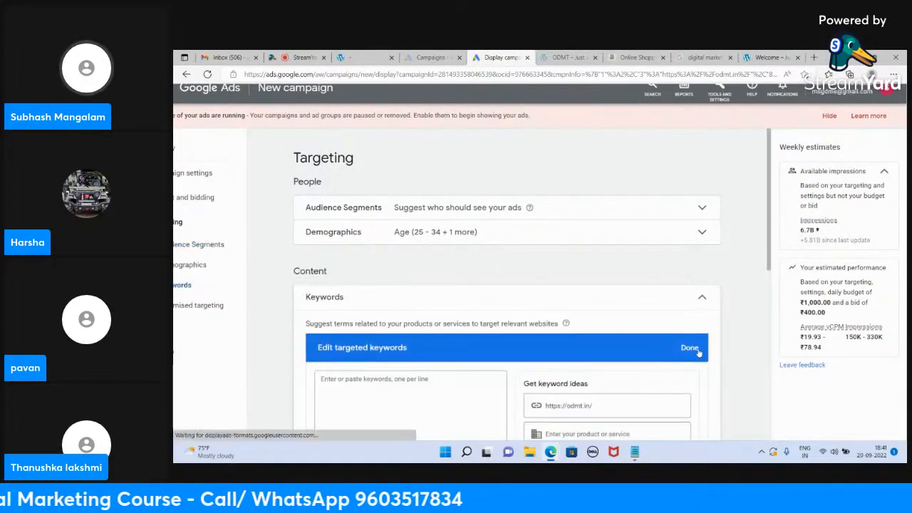
scroll(567, 296, down, 1)
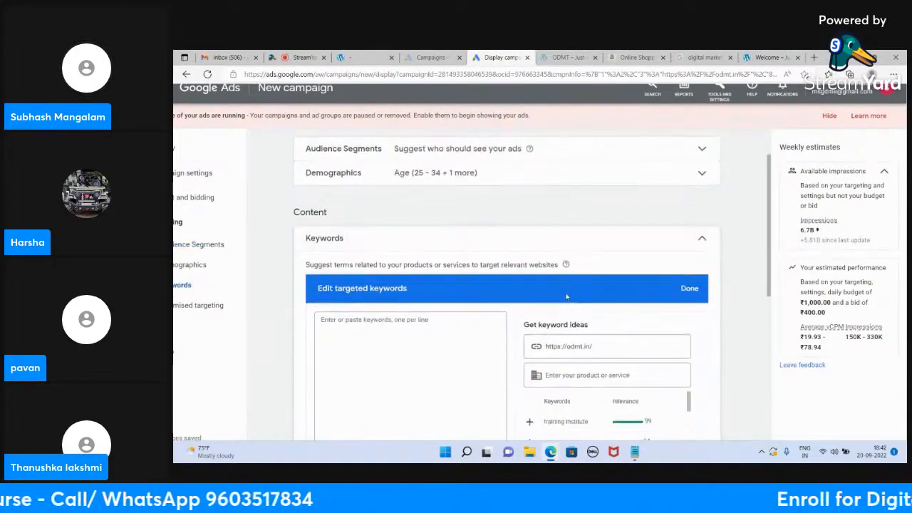
- Check the StreamYard studio, switch to the InPrivate Edge window and examine the content and ads of the Healthline hair loss prevention article
click(278, 55)
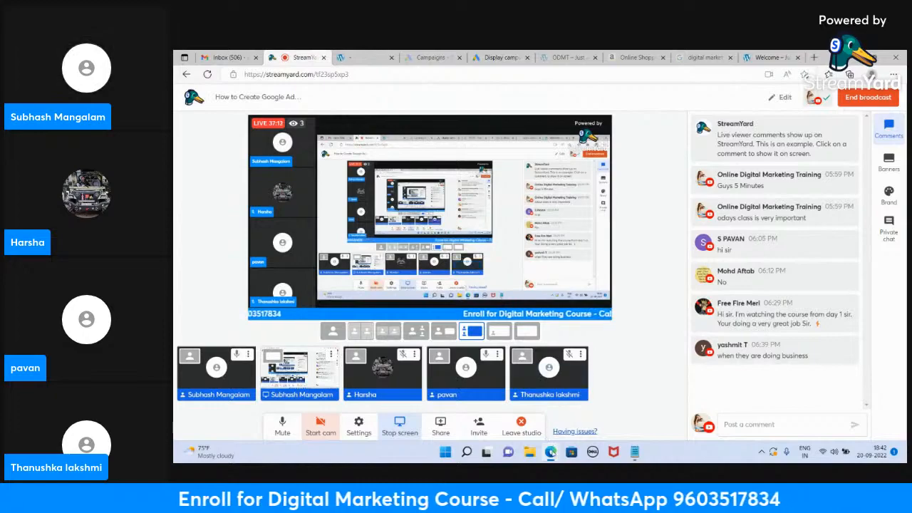
mouse_move(551, 452)
click(650, 385)
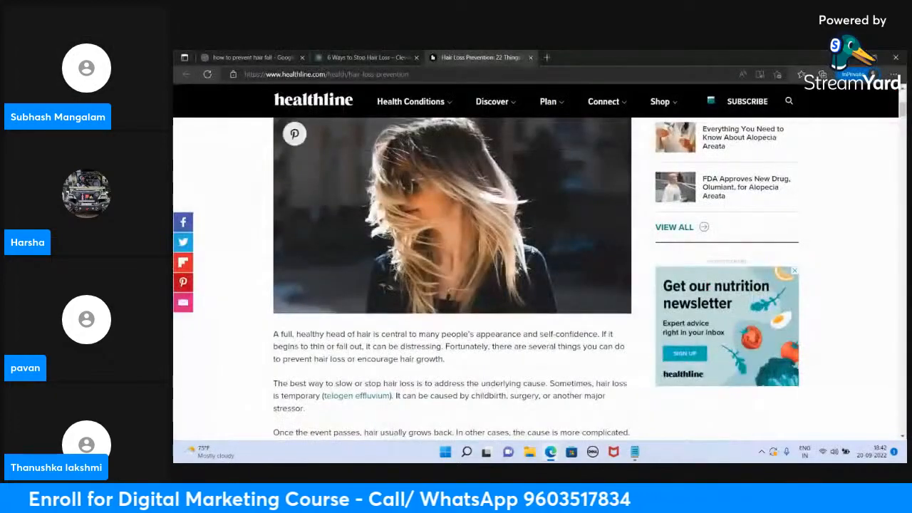
scroll(511, 259, up, 4)
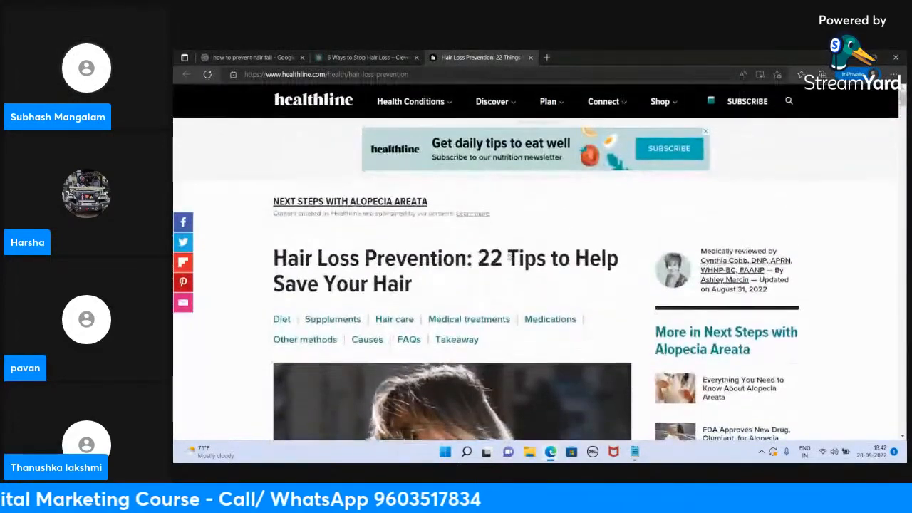
scroll(511, 259, down, 6)
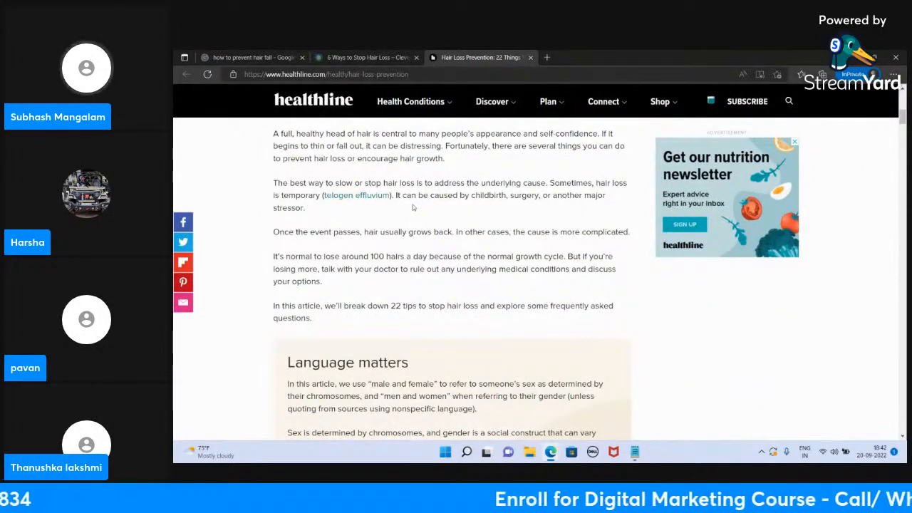
- Examine the Healthline hair loss article and its ad once more, and review the targeting notes in Notepad down to the Dr.Batra example
scroll(413, 205, up, 2)
scroll(413, 207, up, 5)
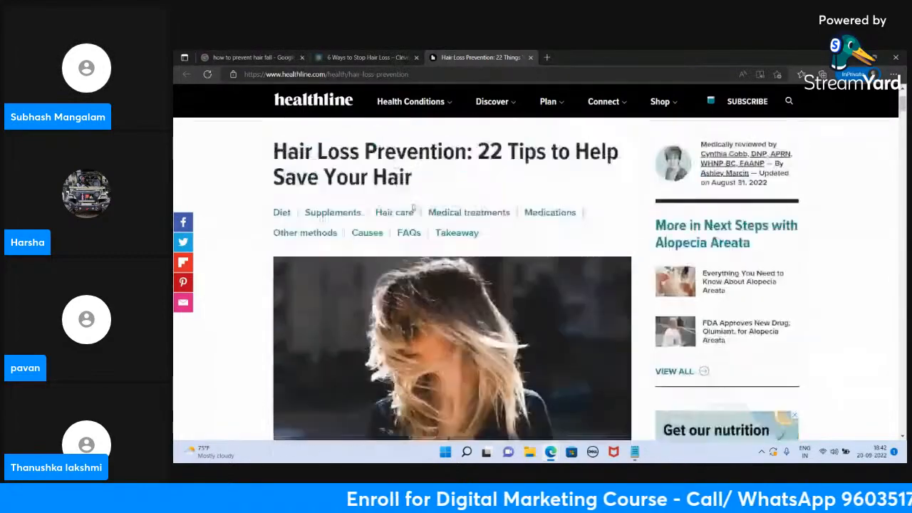
scroll(413, 206, down, 4)
scroll(413, 207, down, 3)
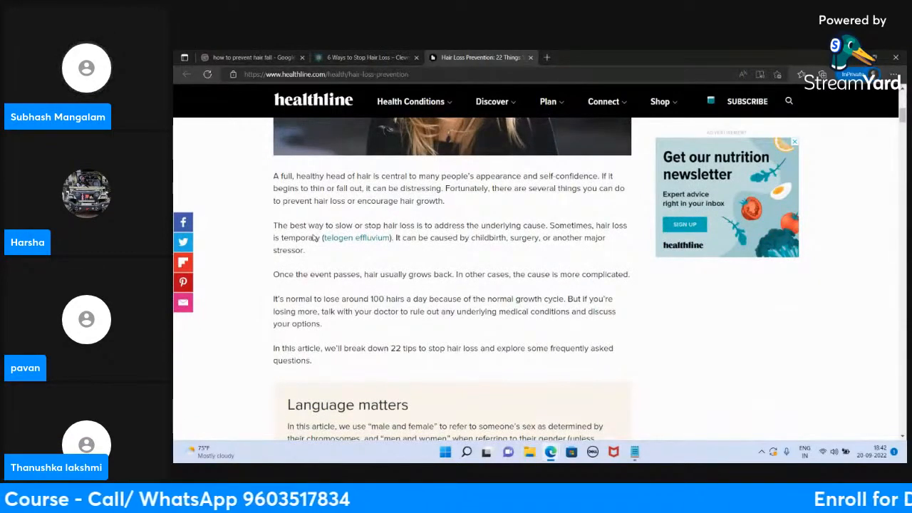
scroll(314, 237, up, 2)
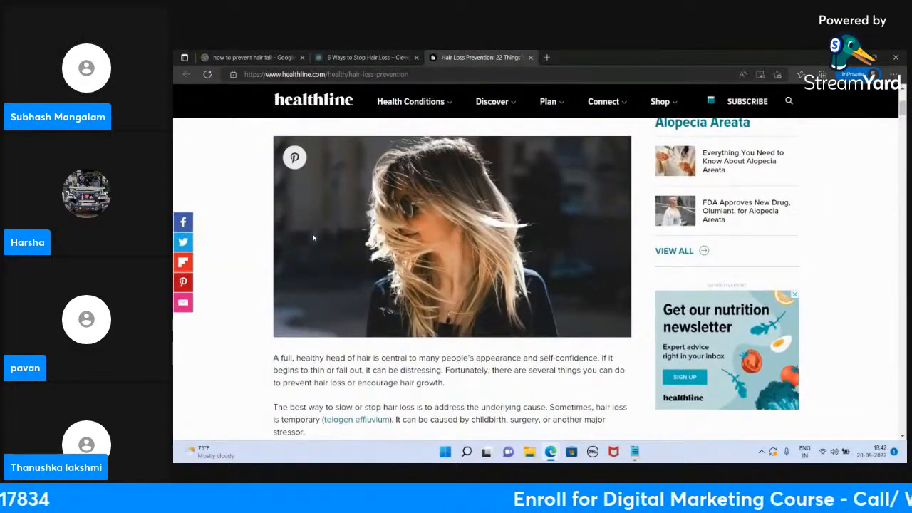
click(634, 452)
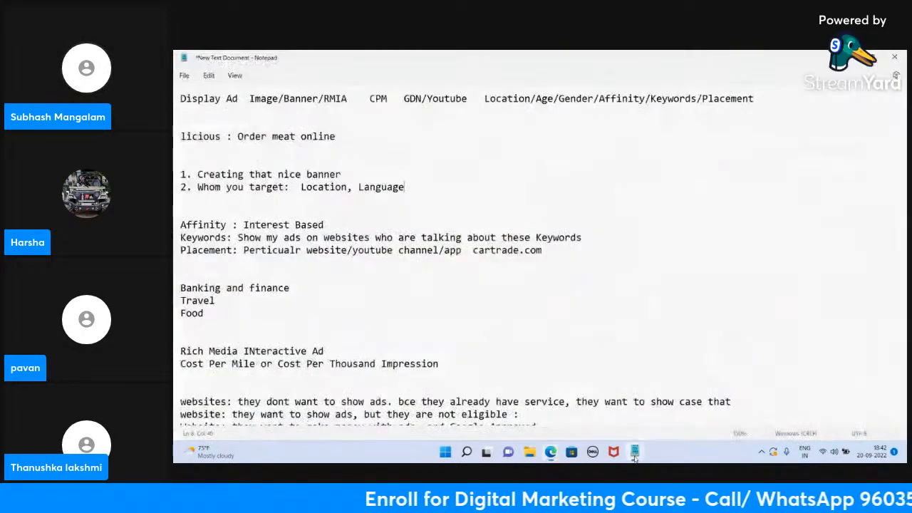
scroll(460, 333, down, 4)
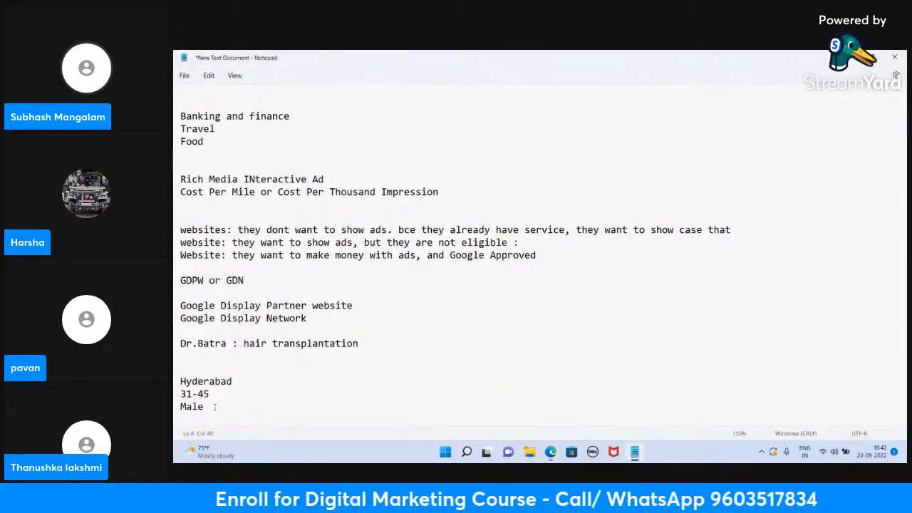
- Switch back to the Google Ads display campaign and enter "career in digital marketing" in double quotes as the first targeted keyword
mouse_move(551, 452)
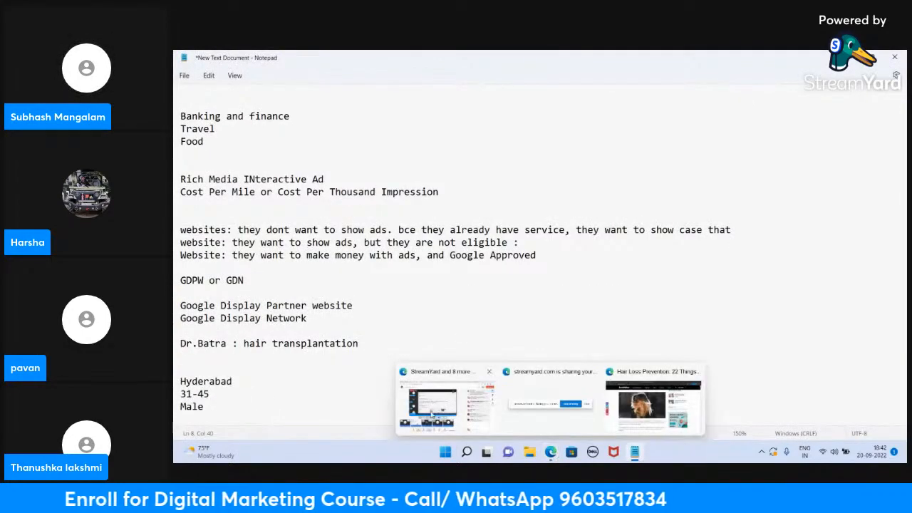
click(403, 399)
click(503, 57)
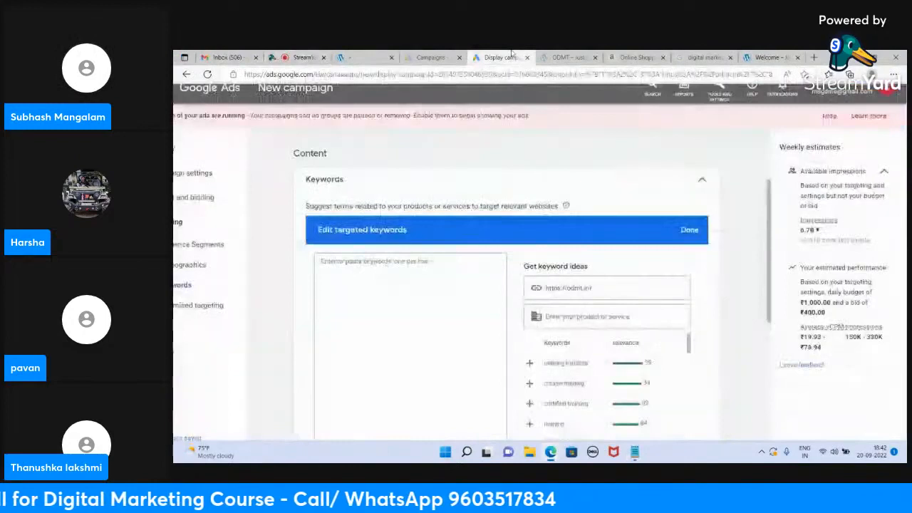
click(390, 269)
text(career i)
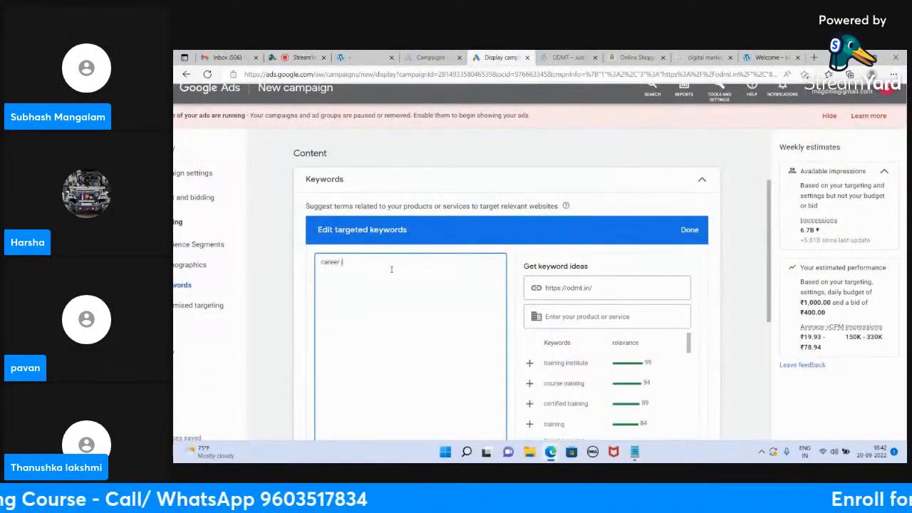
text(n digital ma)
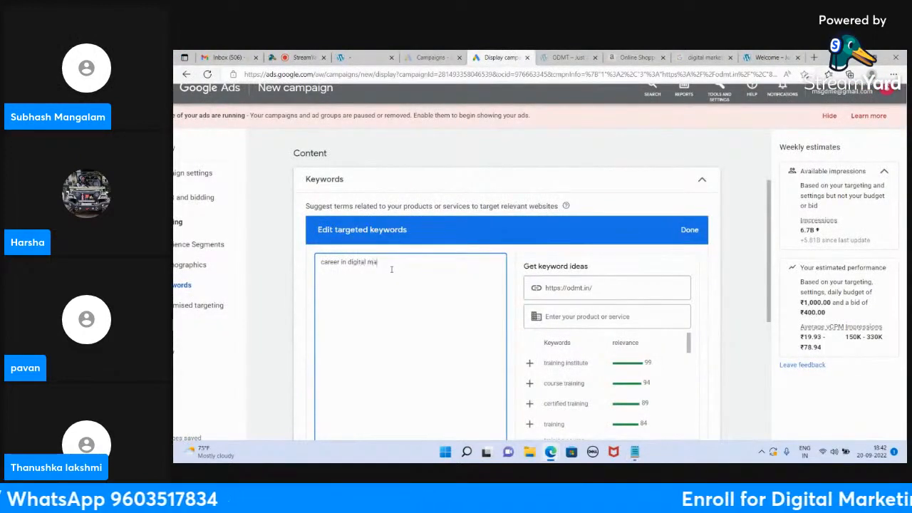
text(rketing)
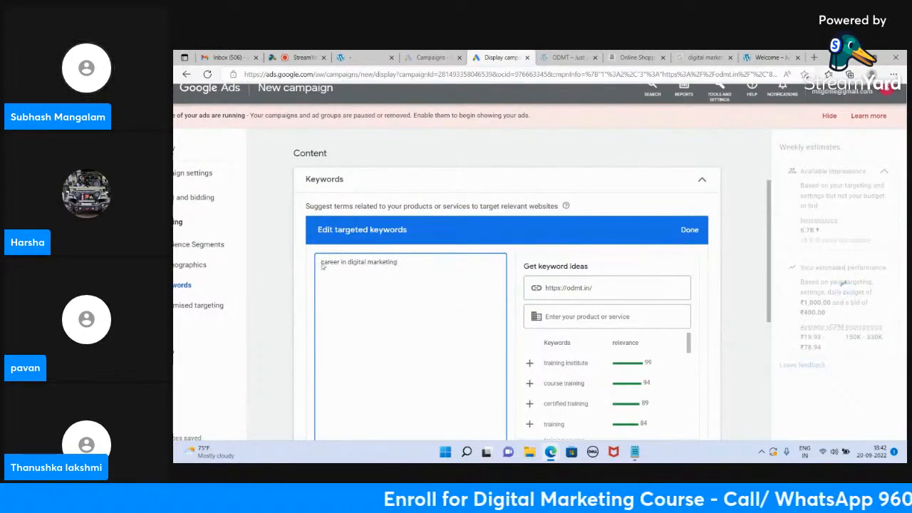
text(")
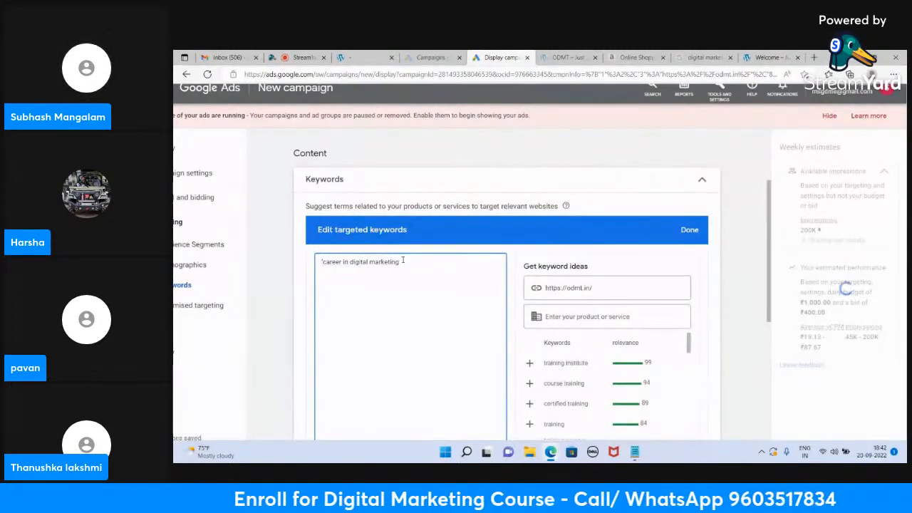
text(")
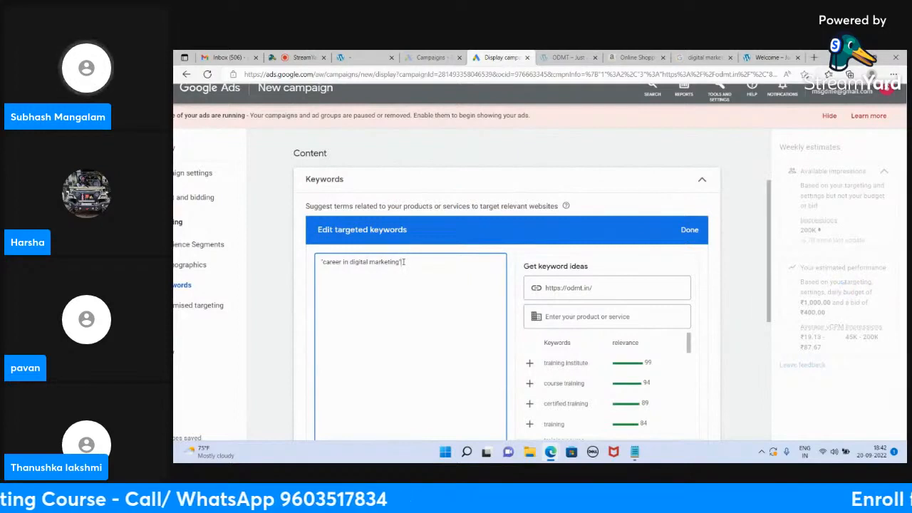
key(Return)
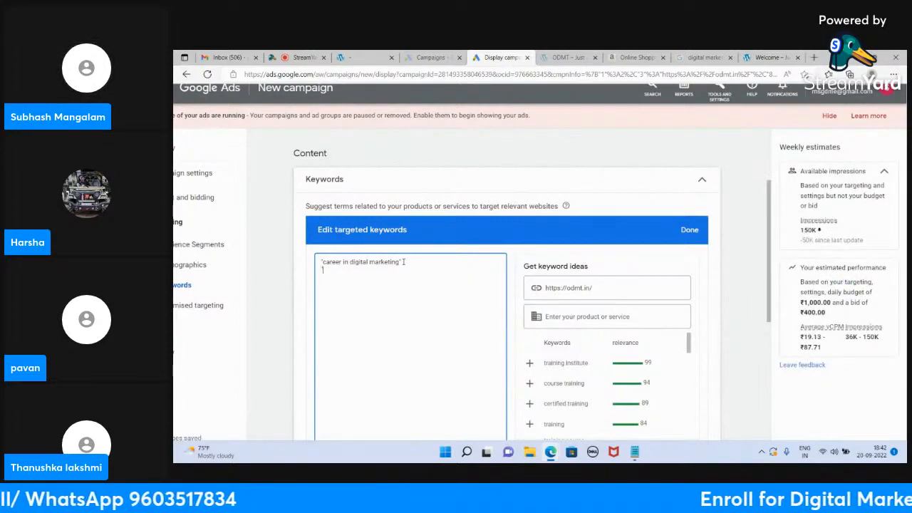
- Add the quoted keywords "salaries in Digital Marketing" and "best digital marketing institutes" on separate lines of the targeted keywords
text("salaries )
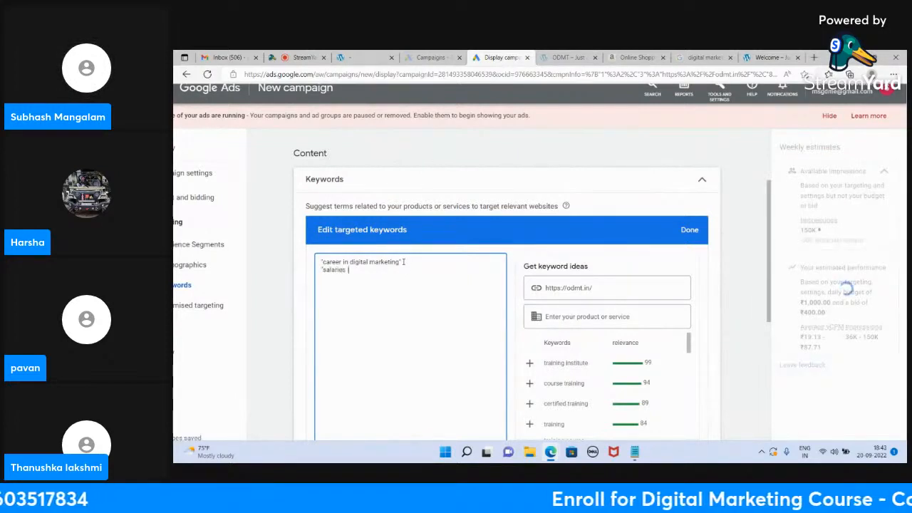
text(in Digital)
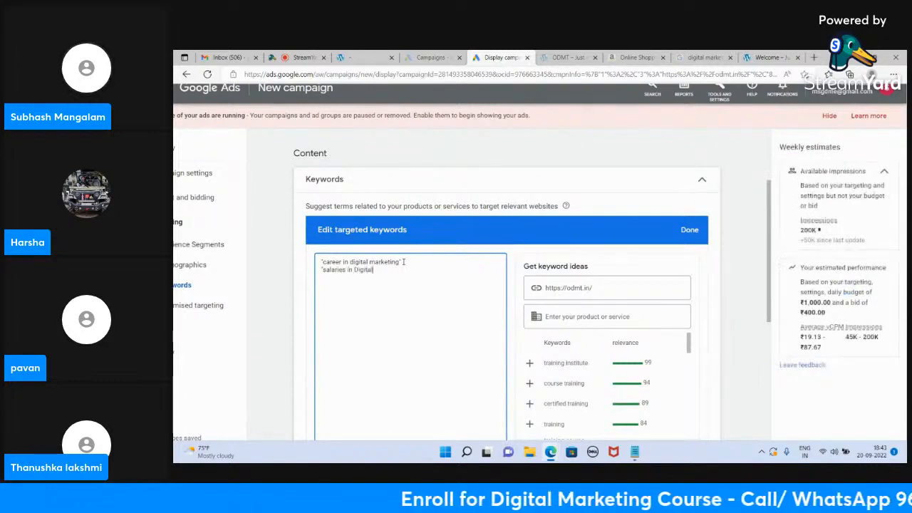
text( Marketing" "best)
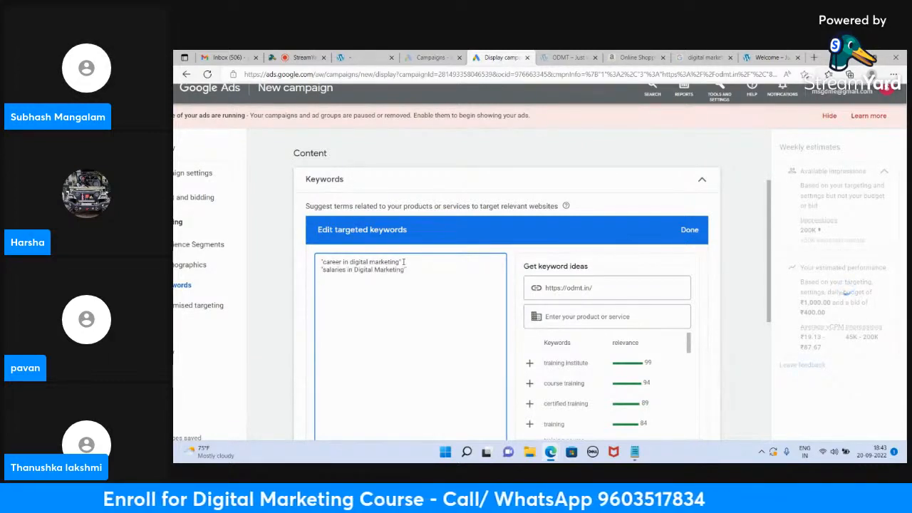
text( dig)
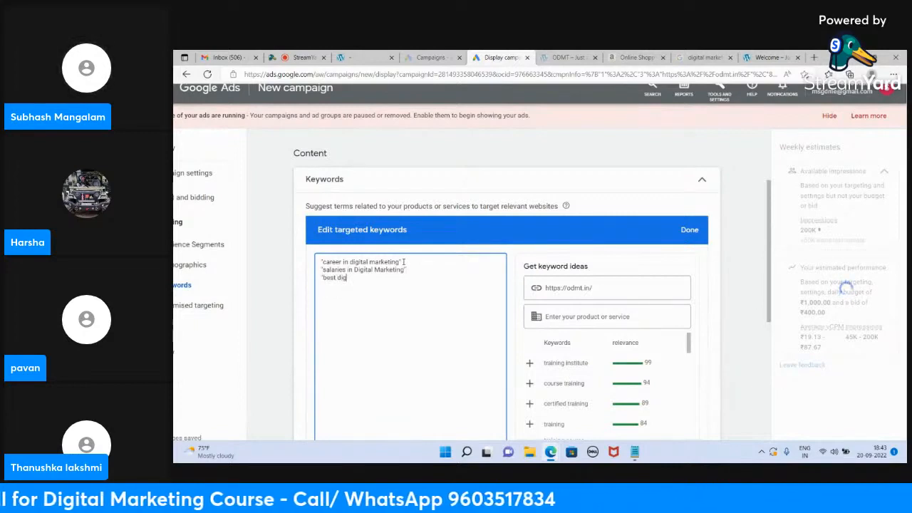
text(ital marketing)
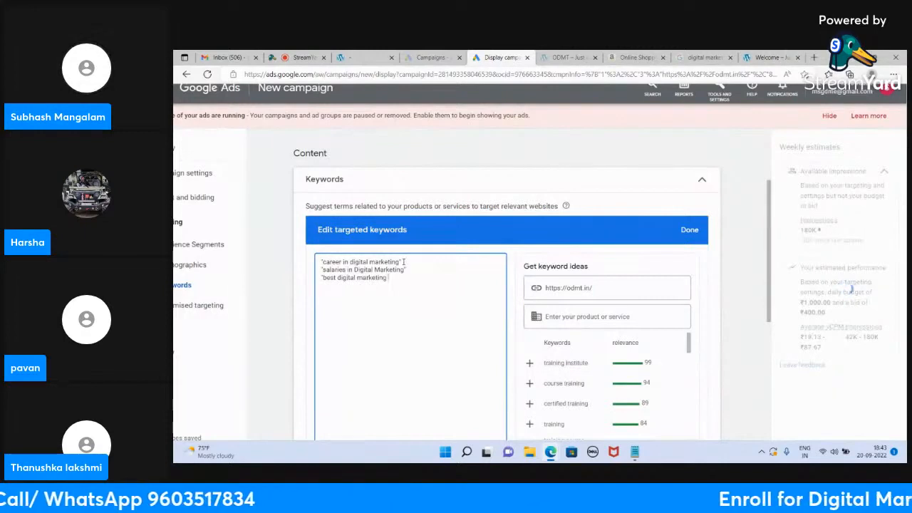
text( institutes)
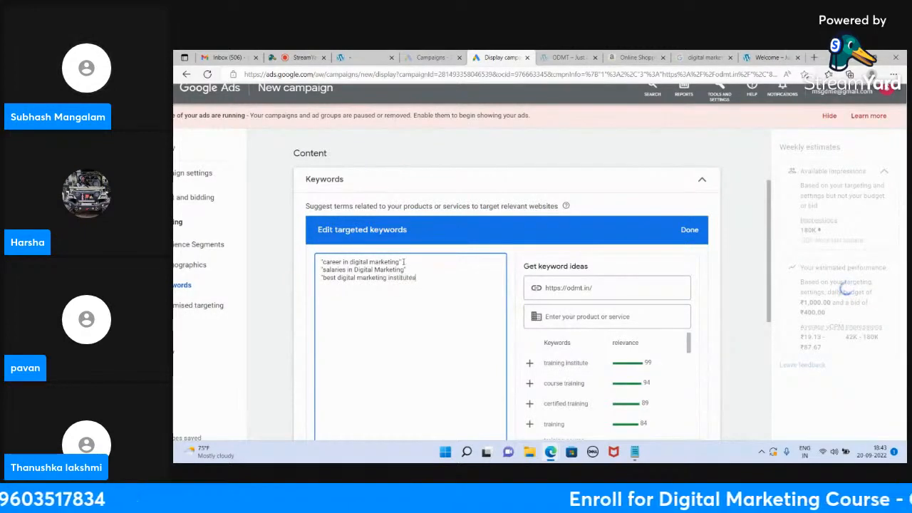
text(")
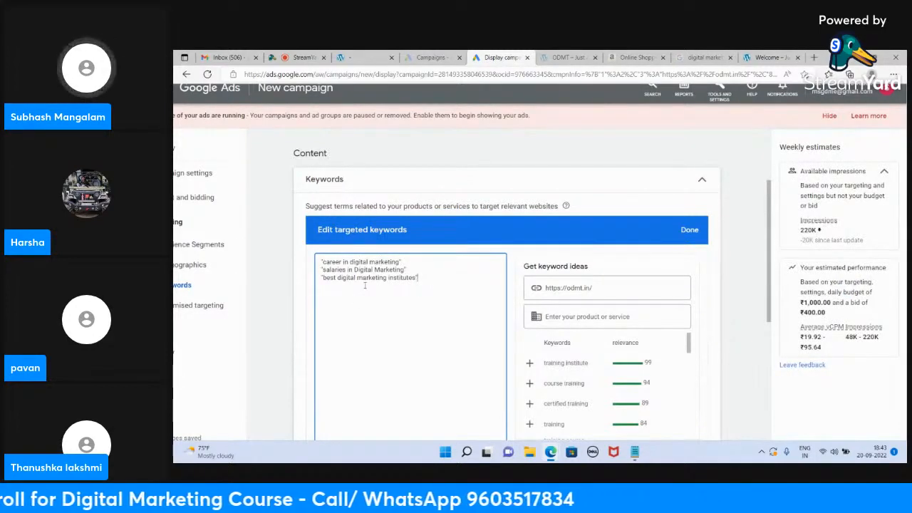
- Set the keyword setting to Content so ads only show on web pages, apps and videos related to the keywords
scroll(365, 285, down, 2)
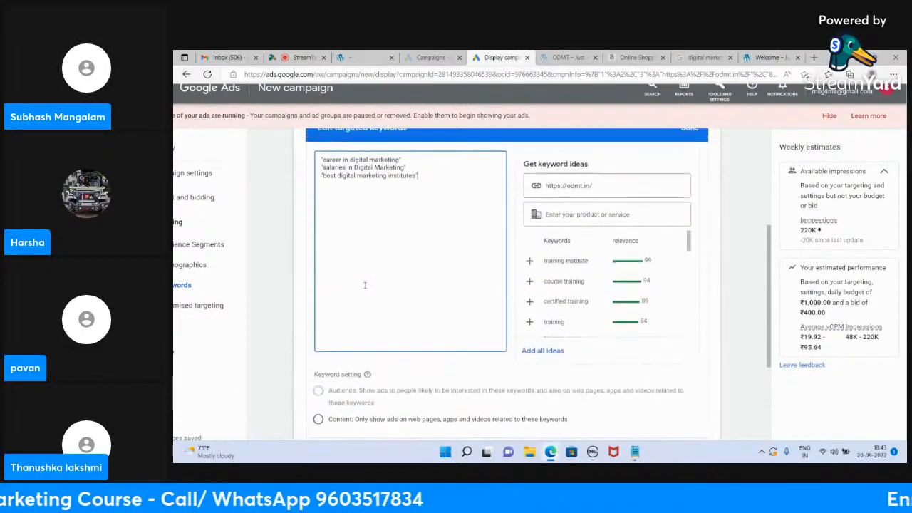
scroll(365, 285, up, 3)
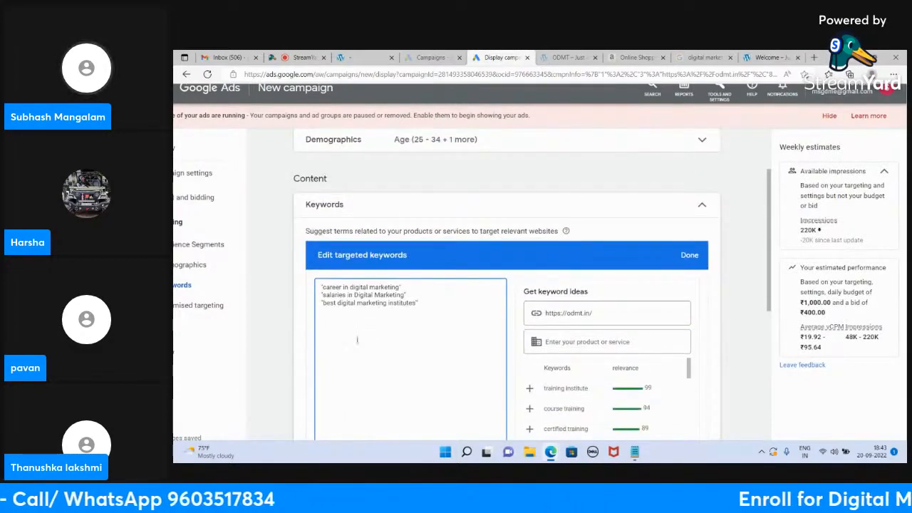
scroll(375, 325, down, 3)
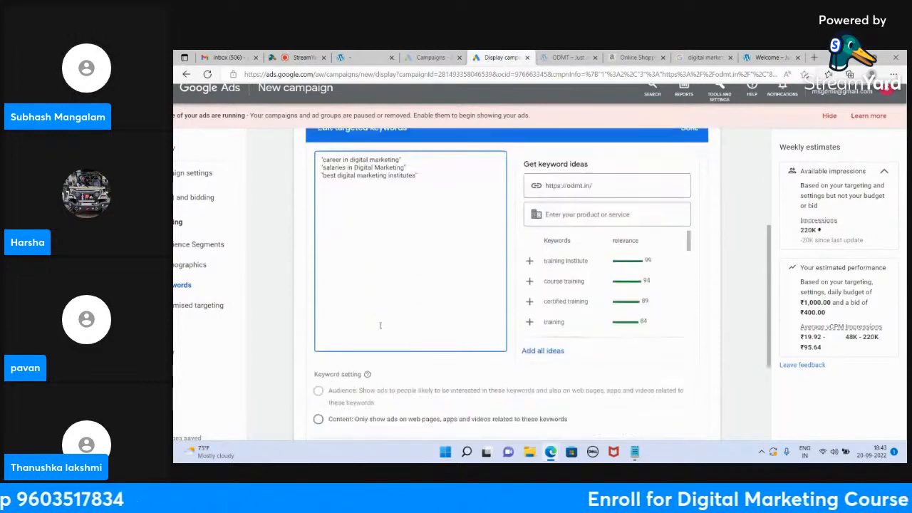
scroll(380, 326, down, 1)
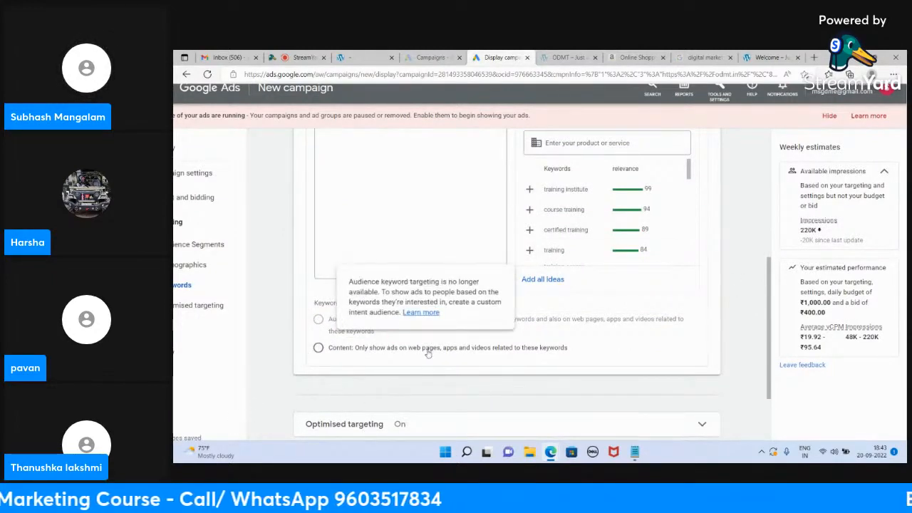
click(318, 349)
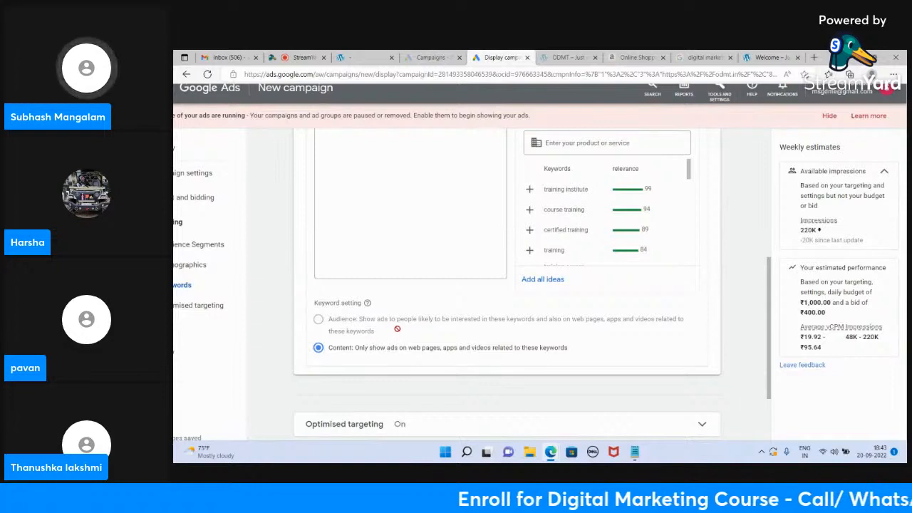
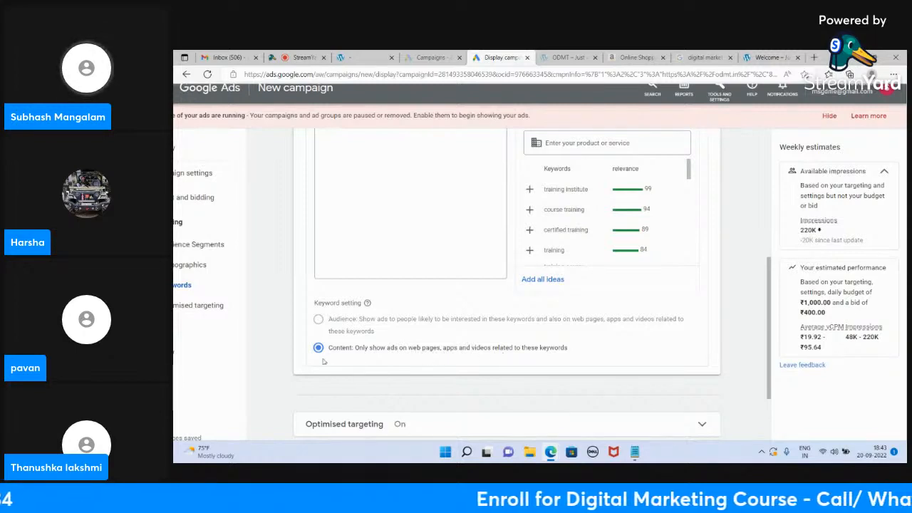
- Add Placements to the campaign's targeting and bring its placement categories into view
scroll(349, 356, up, 2)
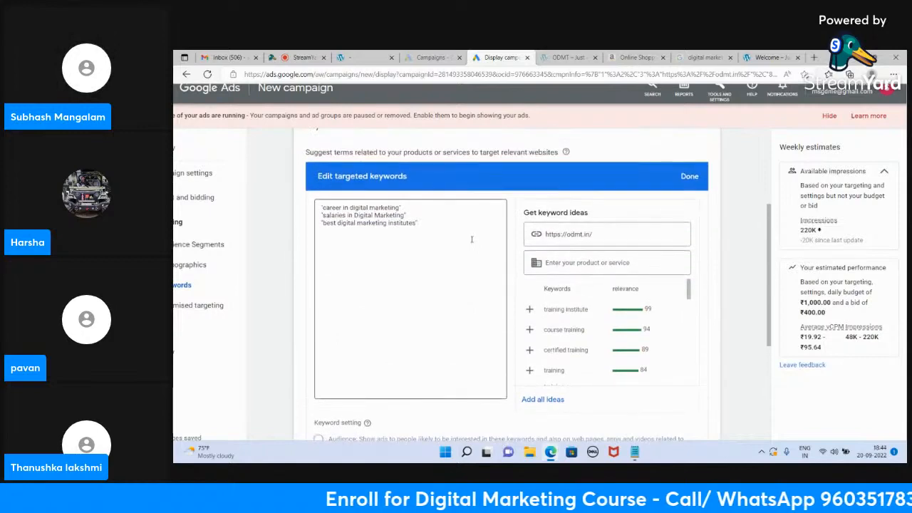
scroll(471, 241, down, 5)
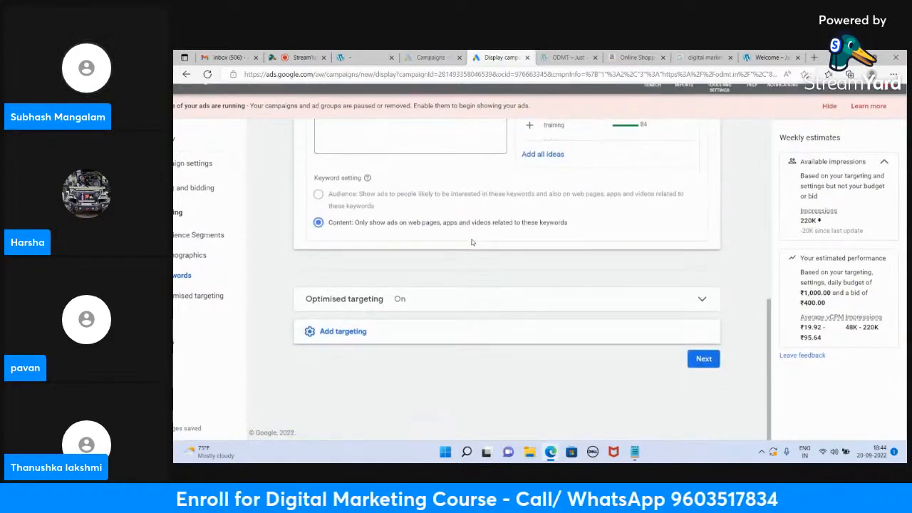
click(339, 330)
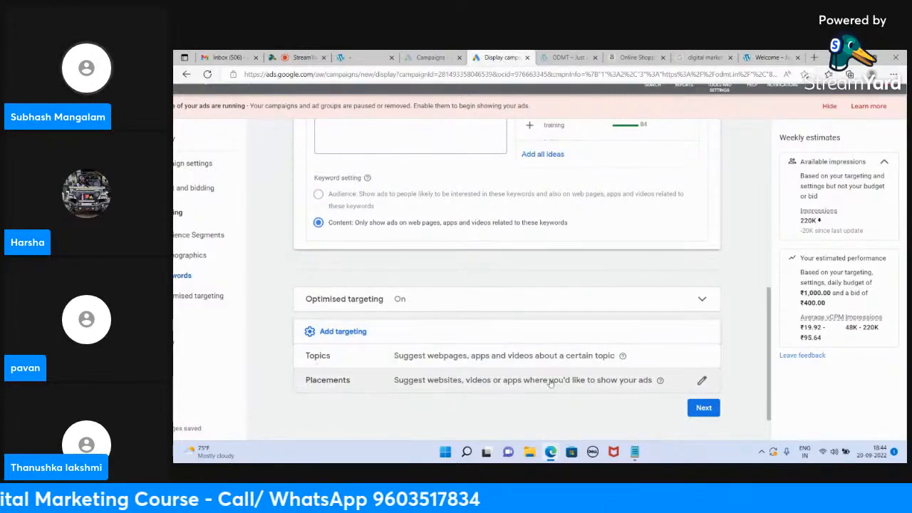
click(703, 381)
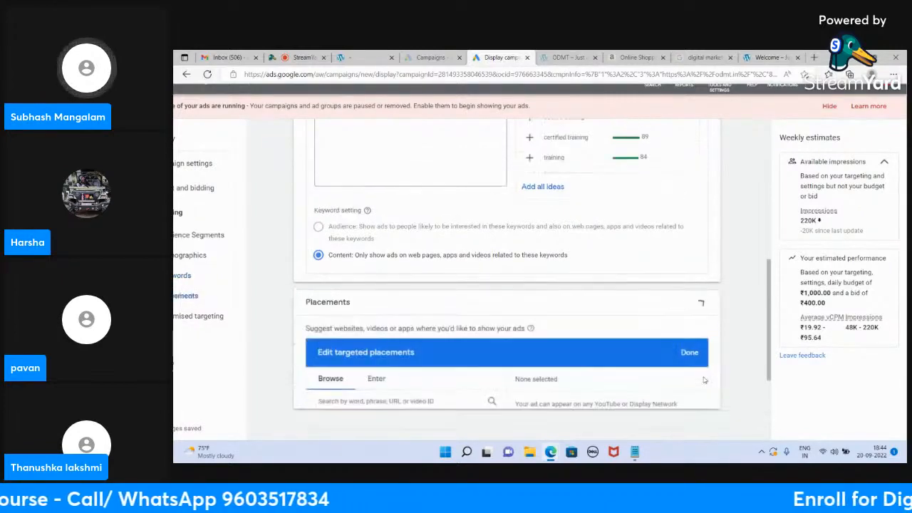
scroll(637, 318, down, 2)
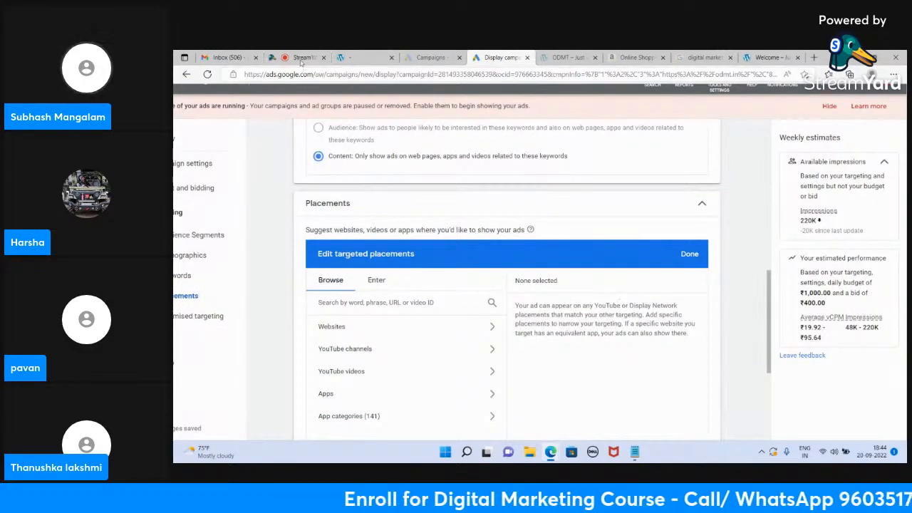
- Check the StreamYard studio, return to the Google Ads campaign and search the Websites placements for "car trade"
click(301, 58)
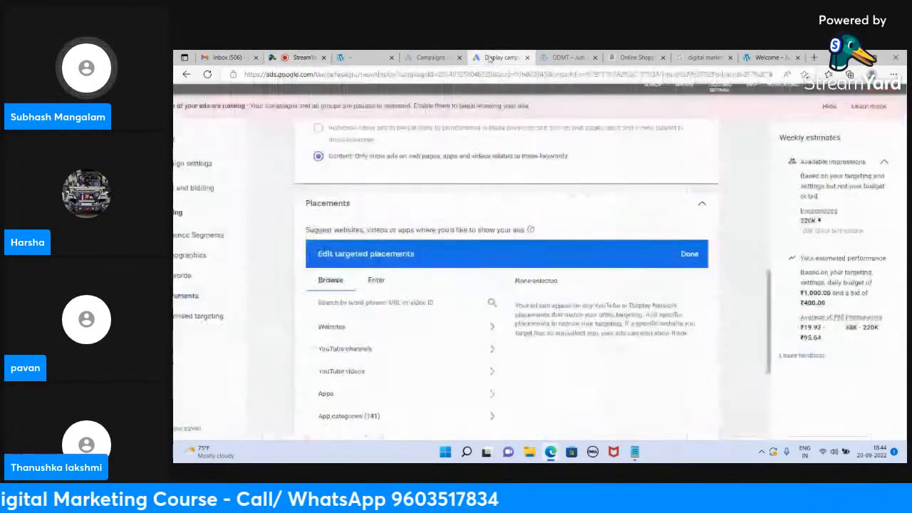
click(501, 57)
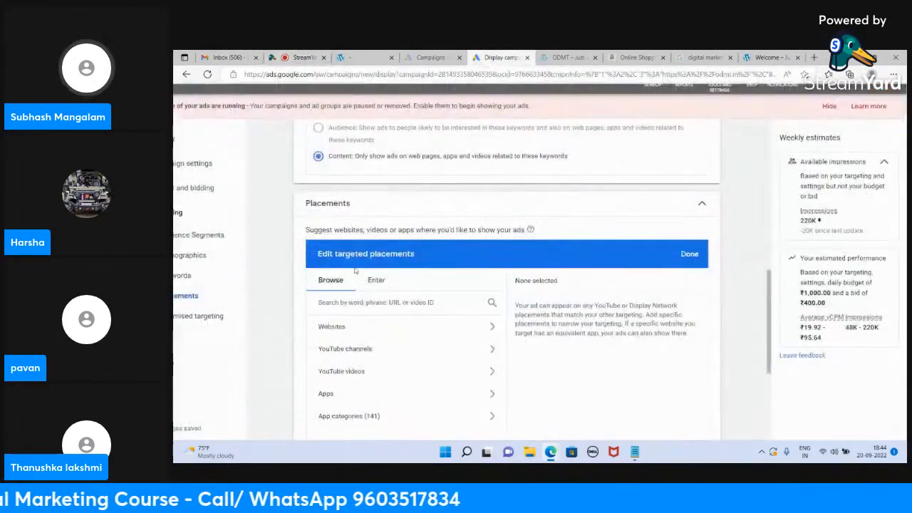
click(356, 326)
click(371, 302)
text(d)
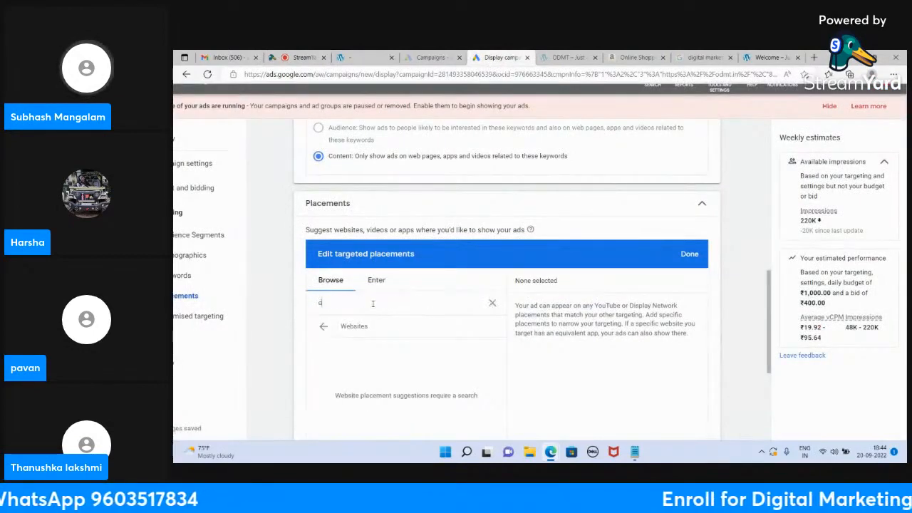
text(ar trade)
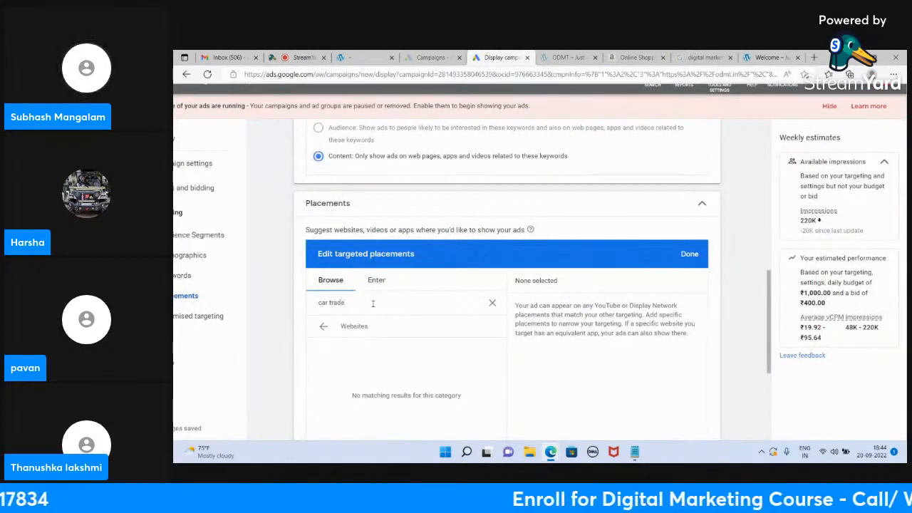
- Search the Websites placements for "cartrade.com", look through the matching sites, and clear the search to return to the placement categories
text(.com)
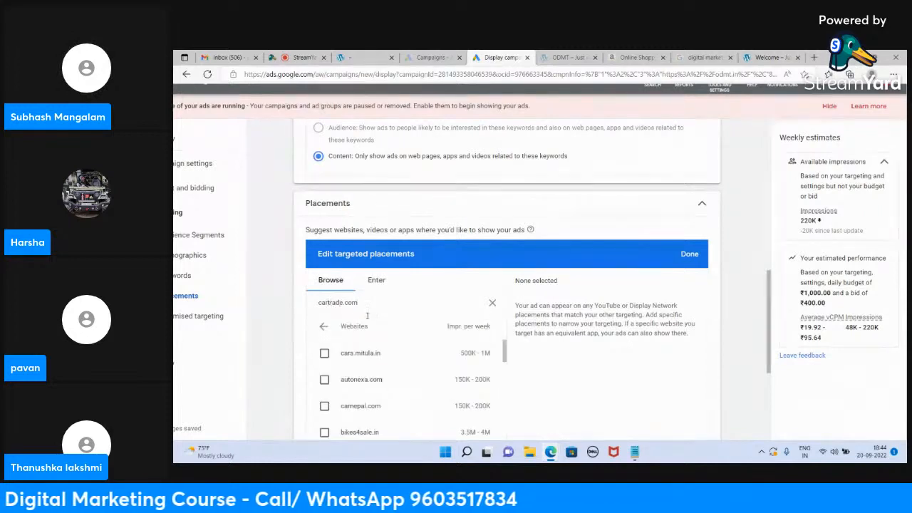
scroll(413, 352, down, 3)
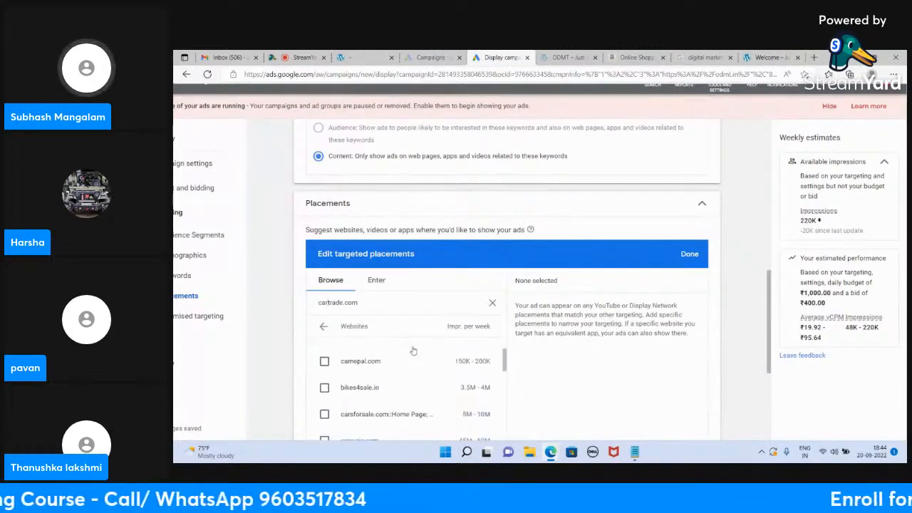
scroll(382, 404, down, 1)
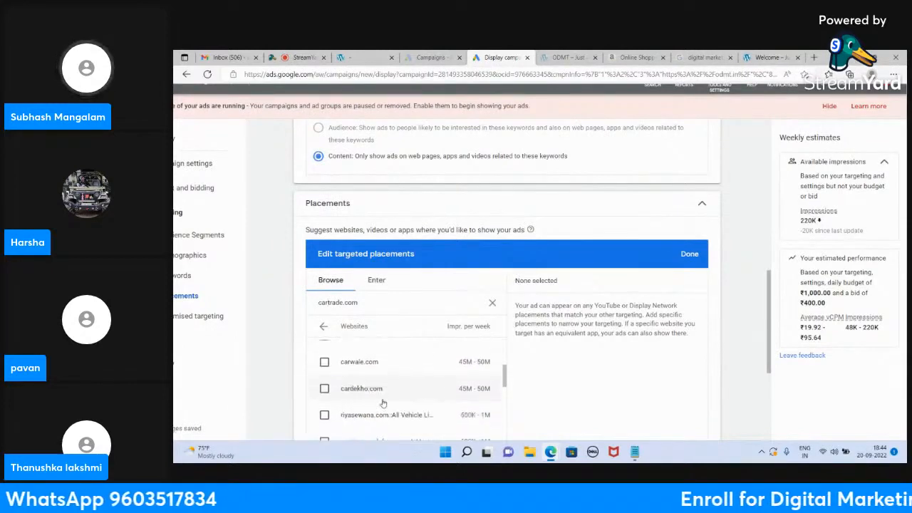
scroll(382, 399, up, 4)
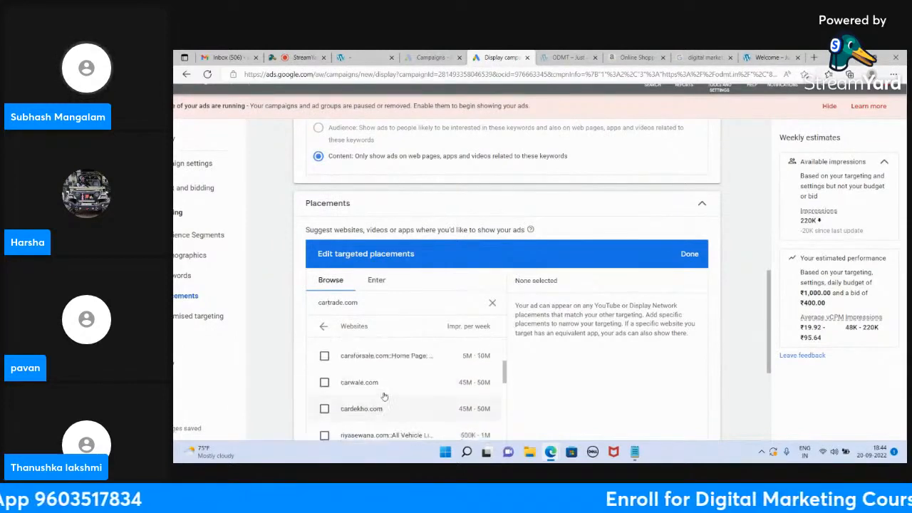
click(492, 303)
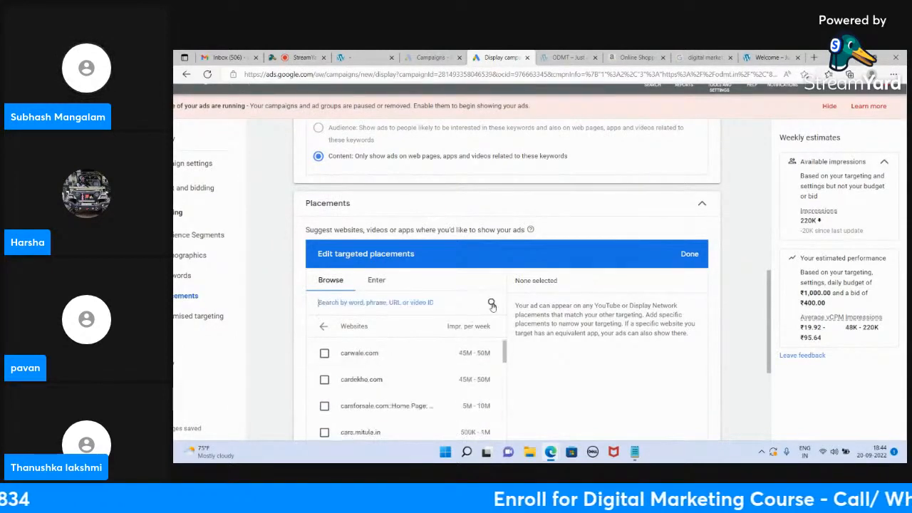
click(323, 326)
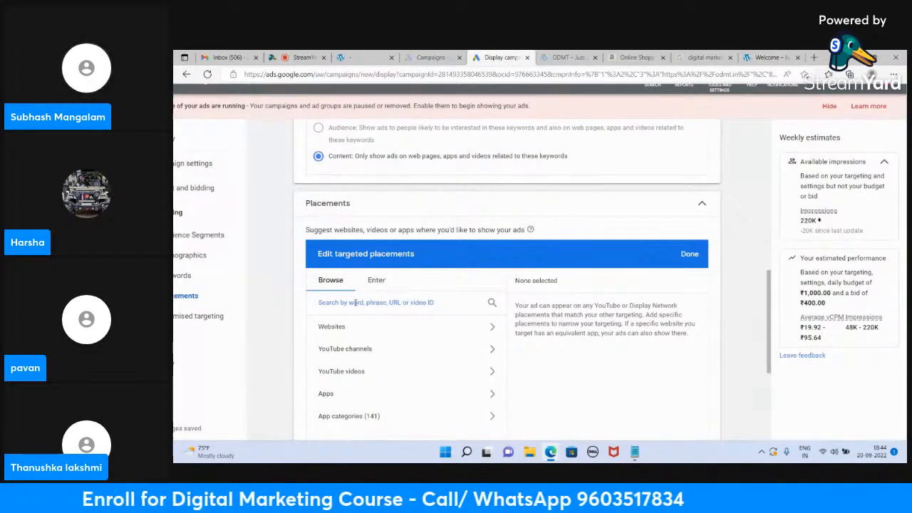
- Search the placements for "career" and review the matching websites with their weekly impressions
text(career)
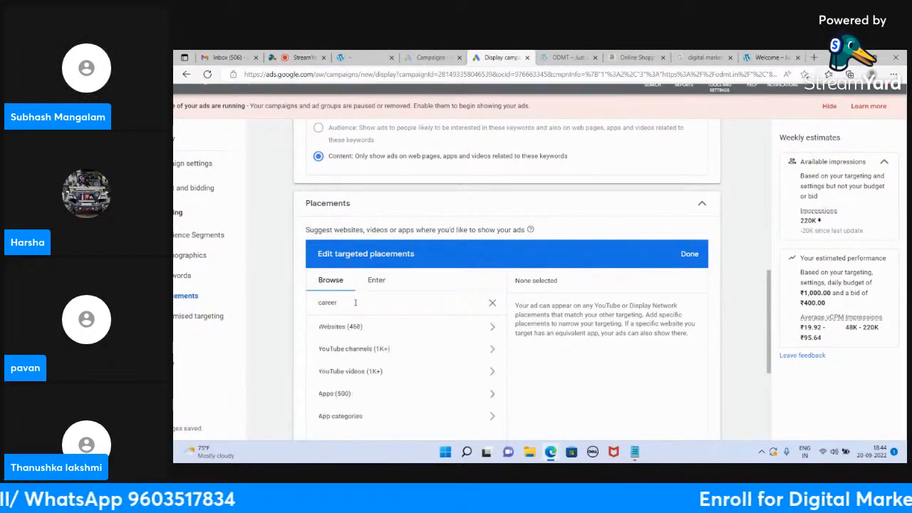
click(352, 330)
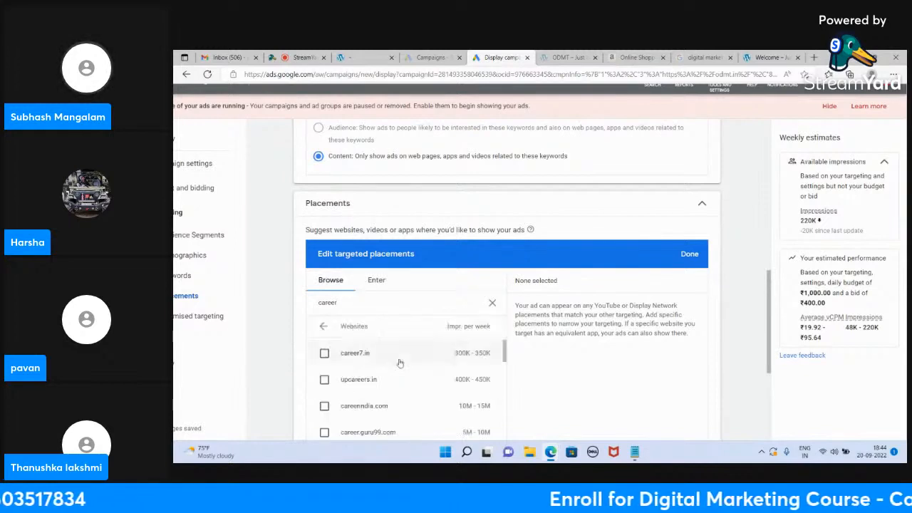
scroll(400, 363, down, 2)
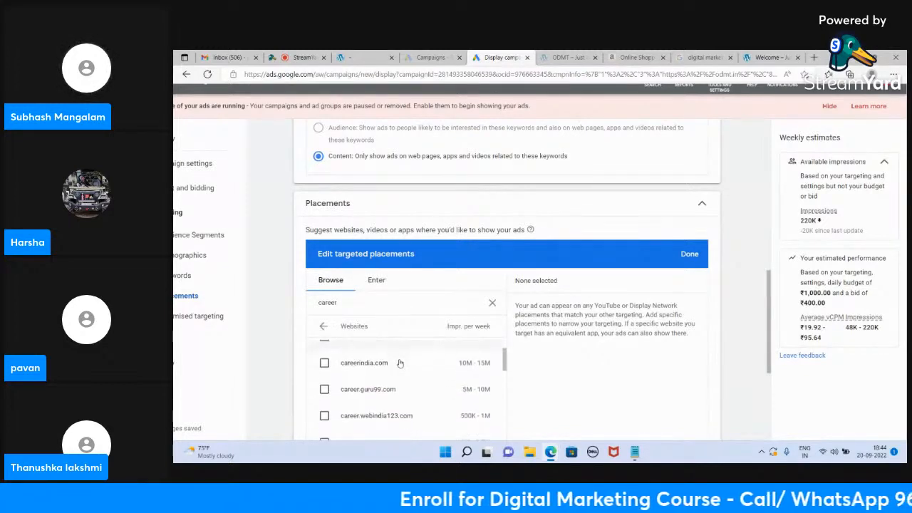
scroll(400, 364, down, 3)
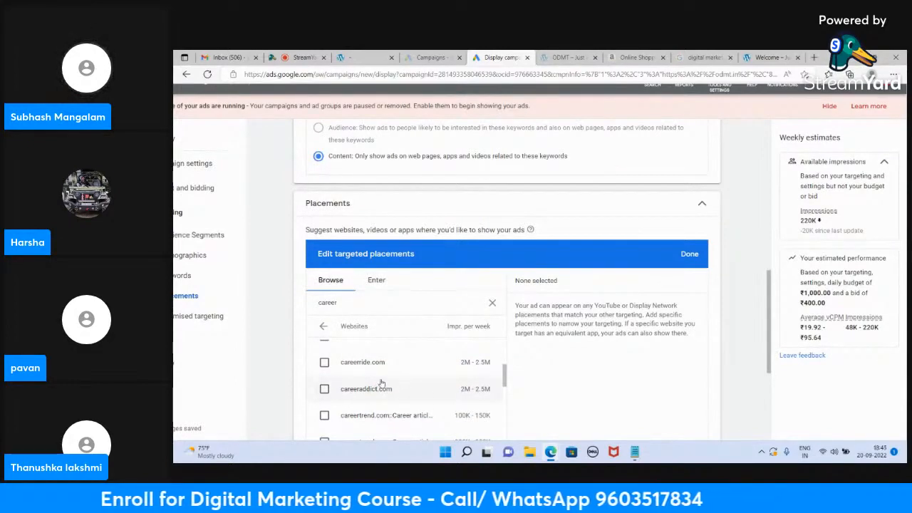
scroll(381, 384, up, 3)
scroll(381, 384, up, 2)
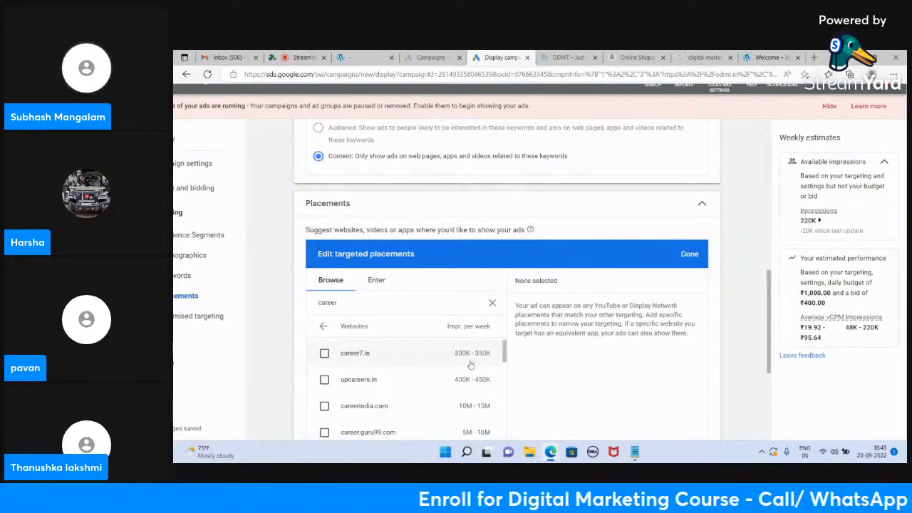
scroll(470, 365, down, 1)
scroll(471, 364, up, 1)
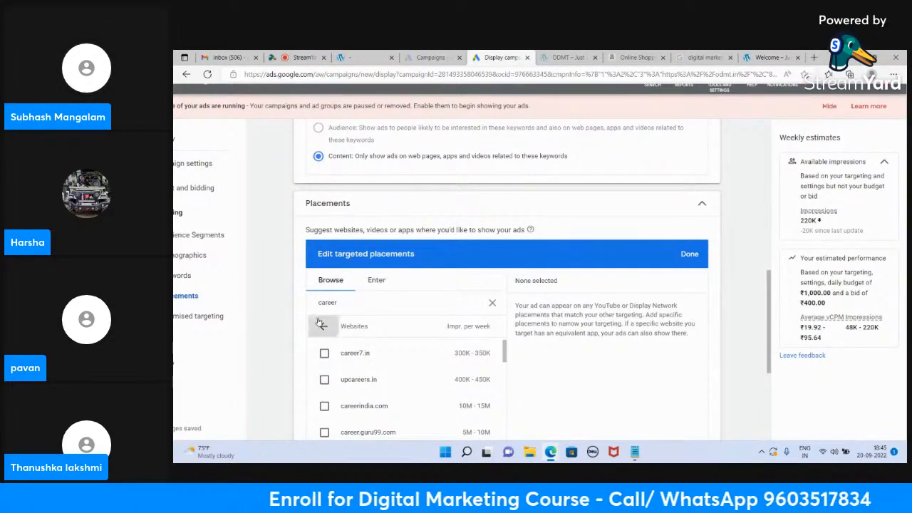
click(320, 325)
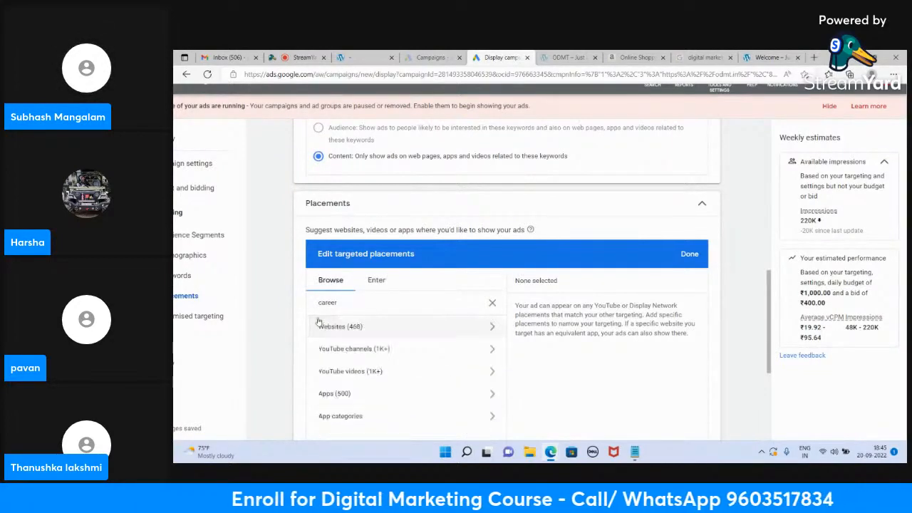
- Look through the YouTube channels that match the "career" placement search, then return to the categories
click(430, 351)
scroll(429, 353, down, 1)
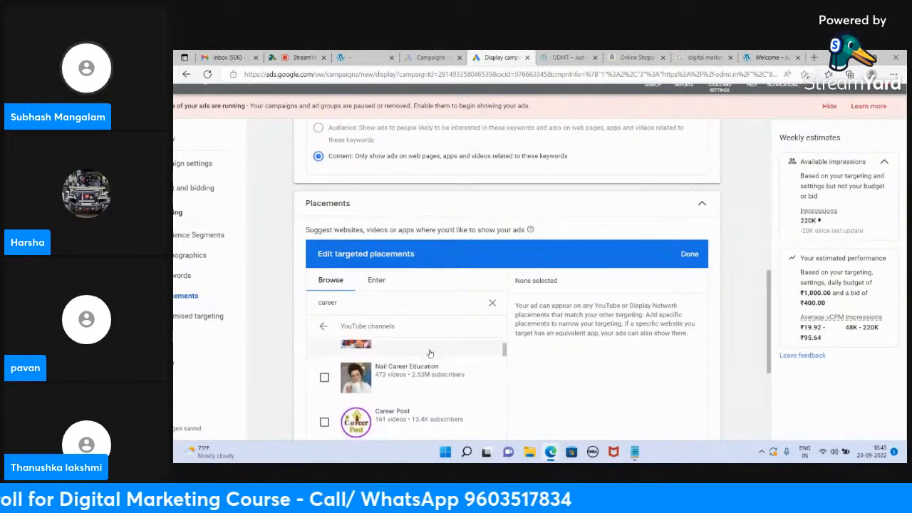
scroll(415, 397, down, 2)
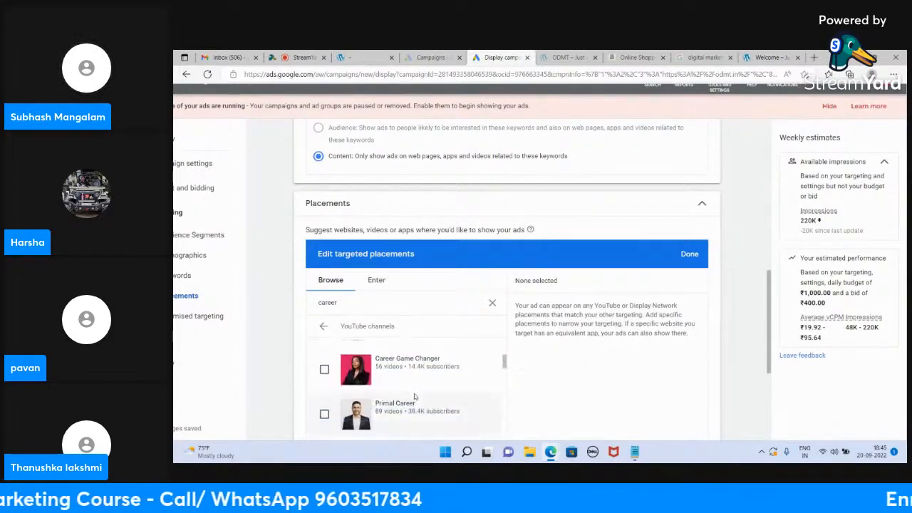
scroll(415, 397, down, 1)
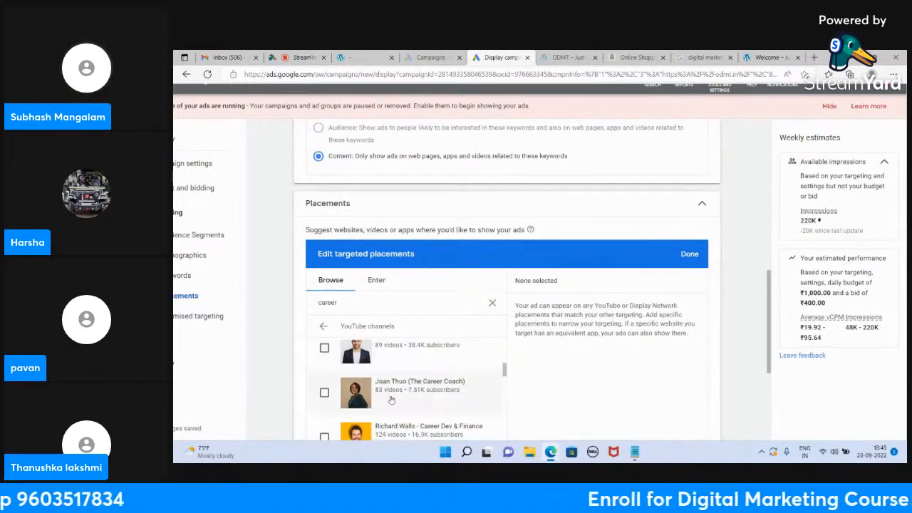
scroll(391, 400, down, 2)
scroll(391, 400, up, 1)
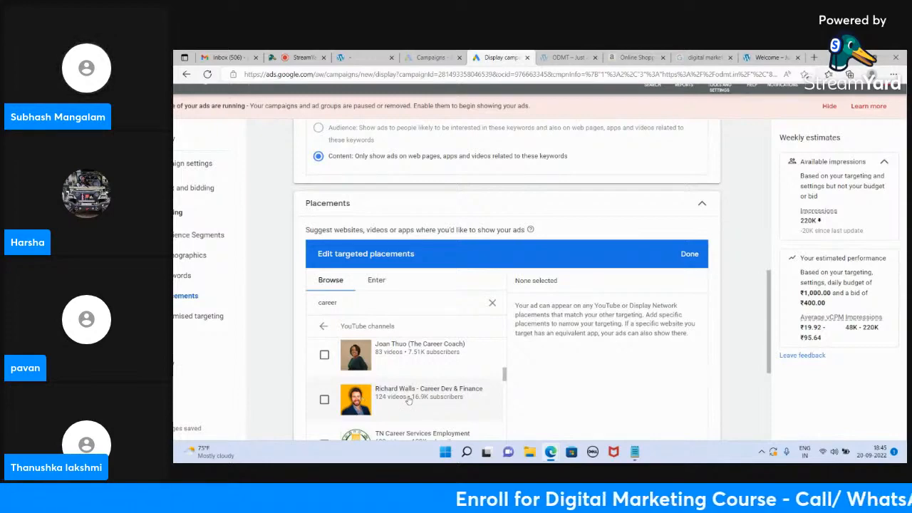
scroll(408, 401, up, 5)
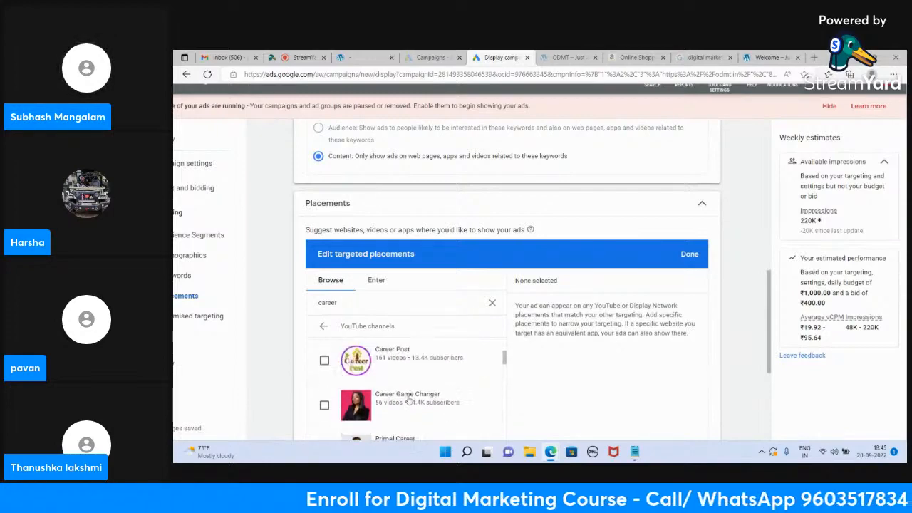
scroll(409, 401, down, 5)
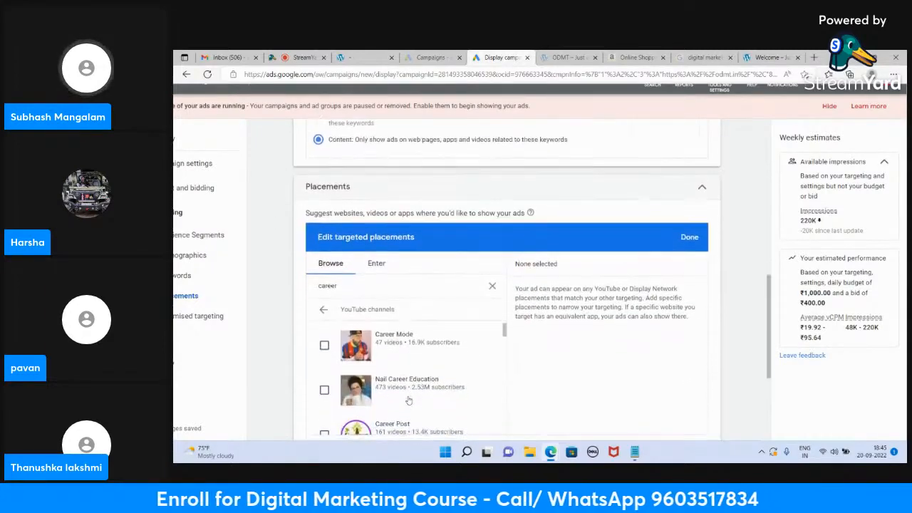
click(325, 312)
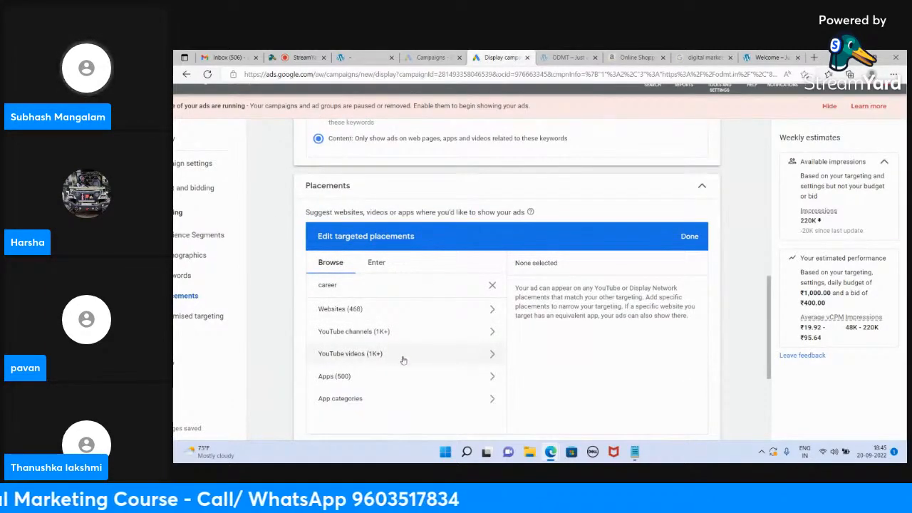
- Browse the YouTube videos offered as placements for "career"
click(403, 356)
scroll(404, 360, down, 4)
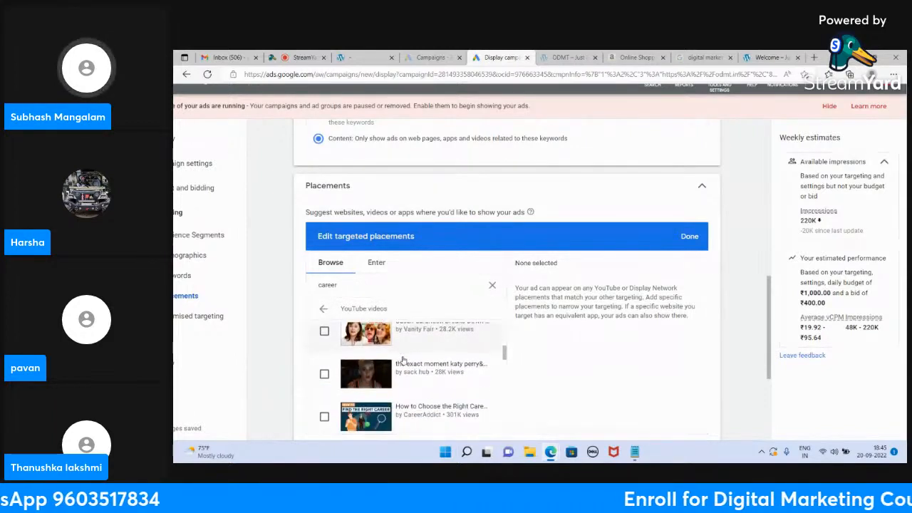
scroll(404, 359, down, 2)
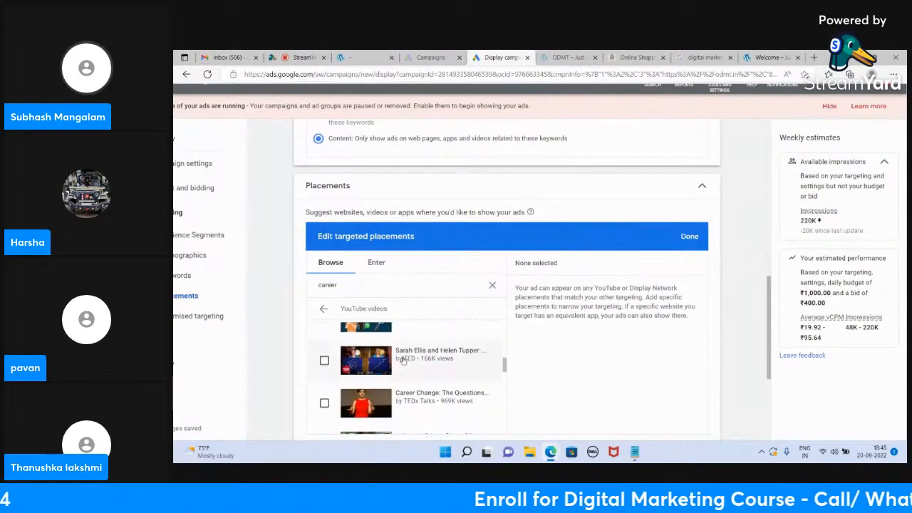
scroll(440, 367, up, 4)
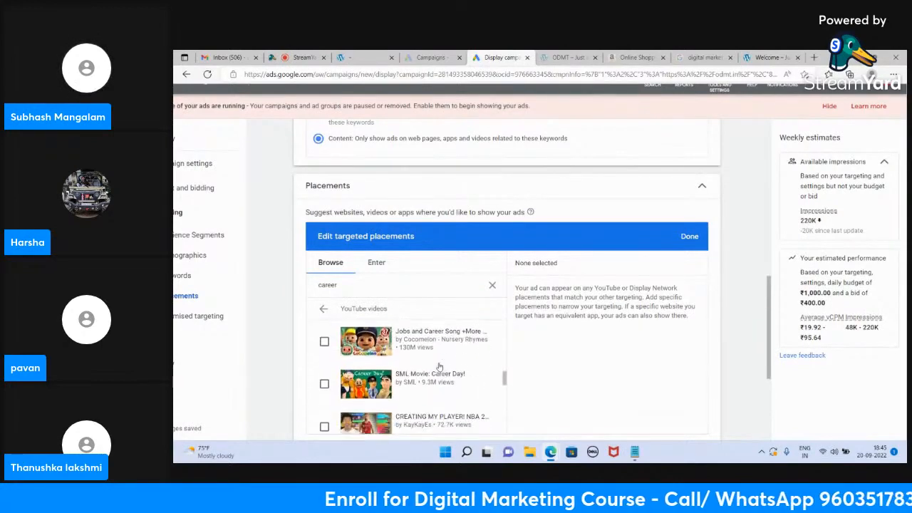
scroll(440, 367, up, 2)
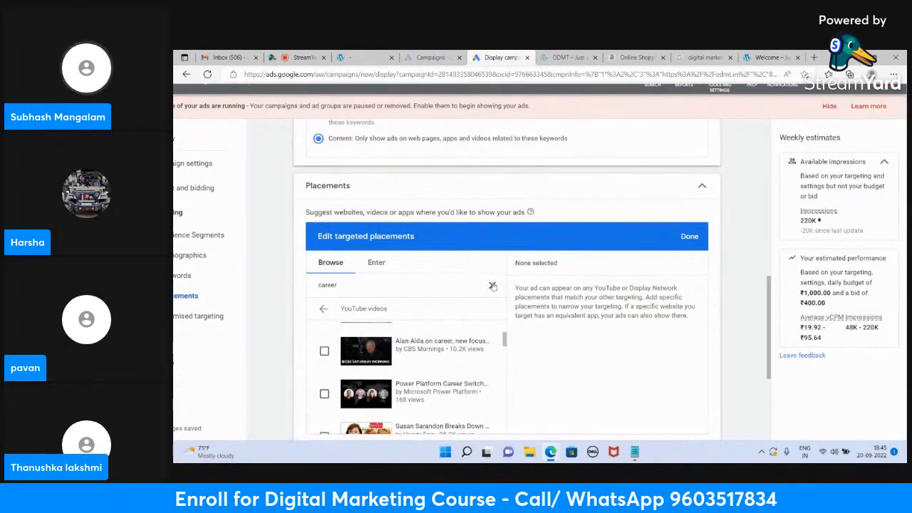
- Search the placements for "shape of you", check its YouTube videos, and clear the search
click(493, 285)
text(s)
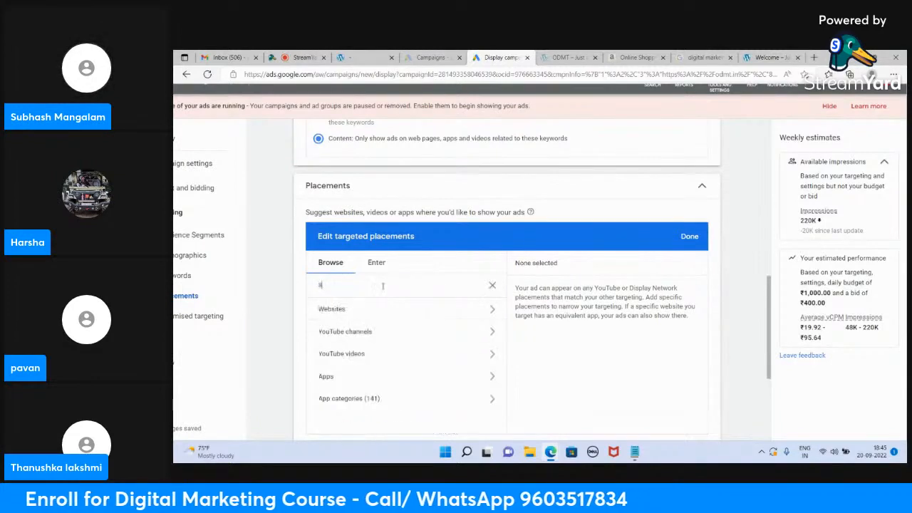
text(hape of you)
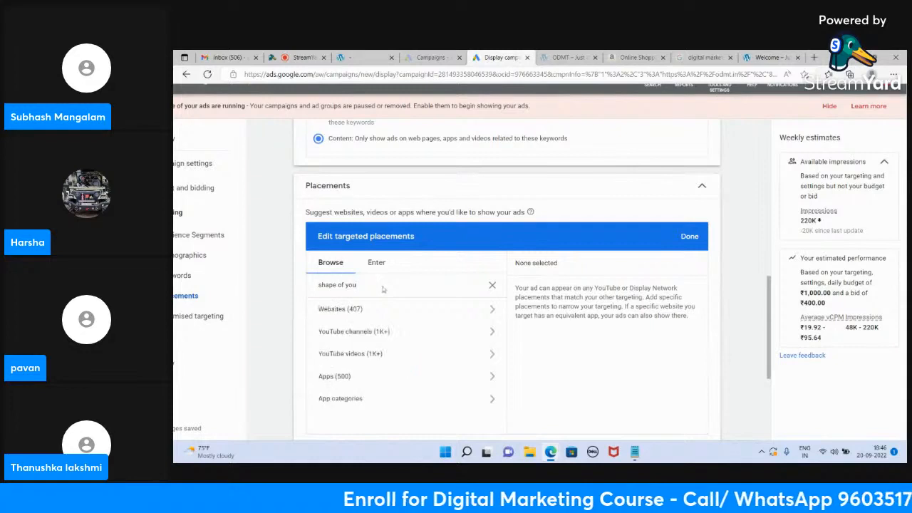
click(364, 355)
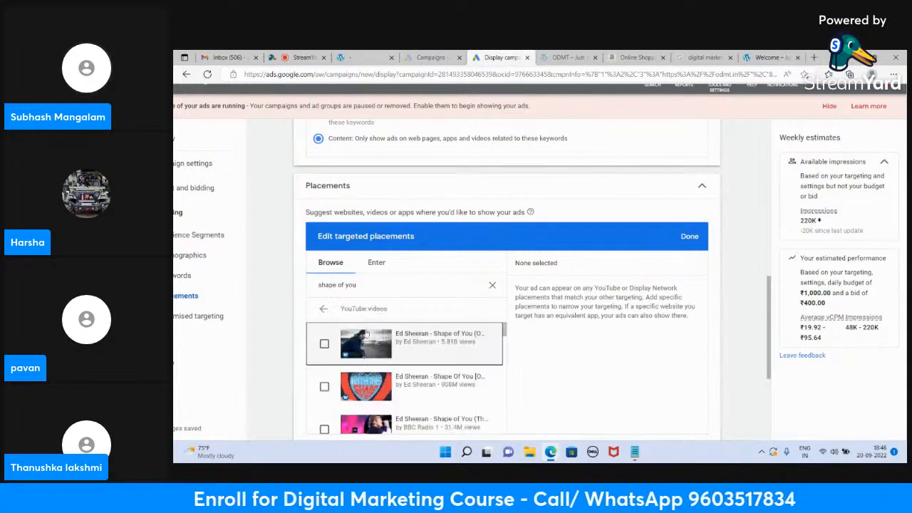
click(324, 309)
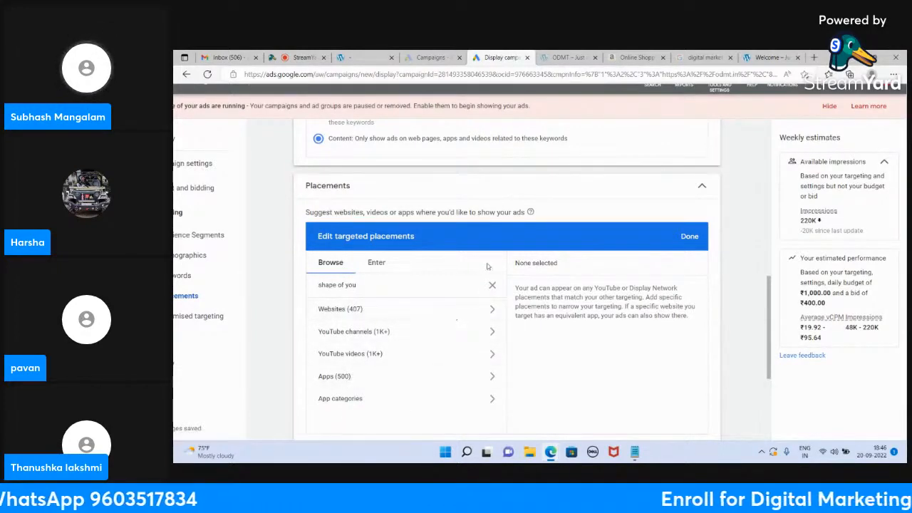
click(492, 286)
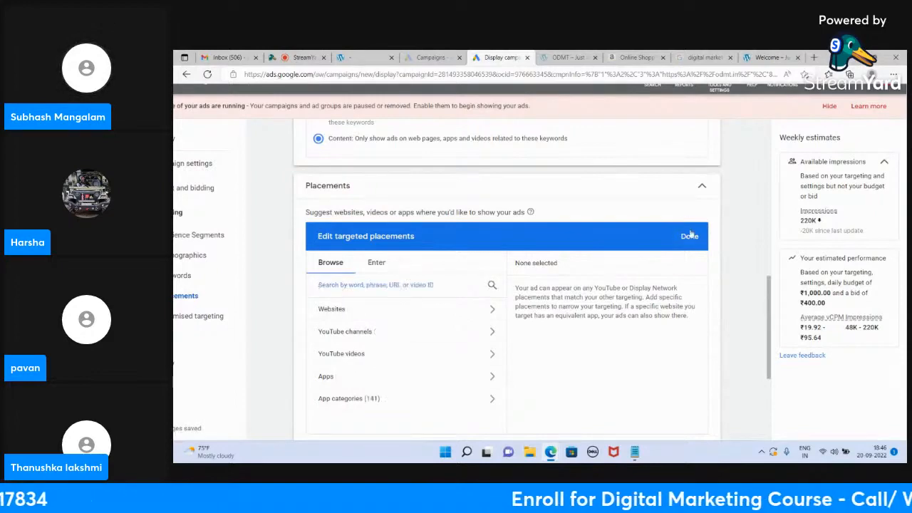
- Close the placement editor without selecting any placements, review the targeting settings and continue to the Ads stage
click(690, 237)
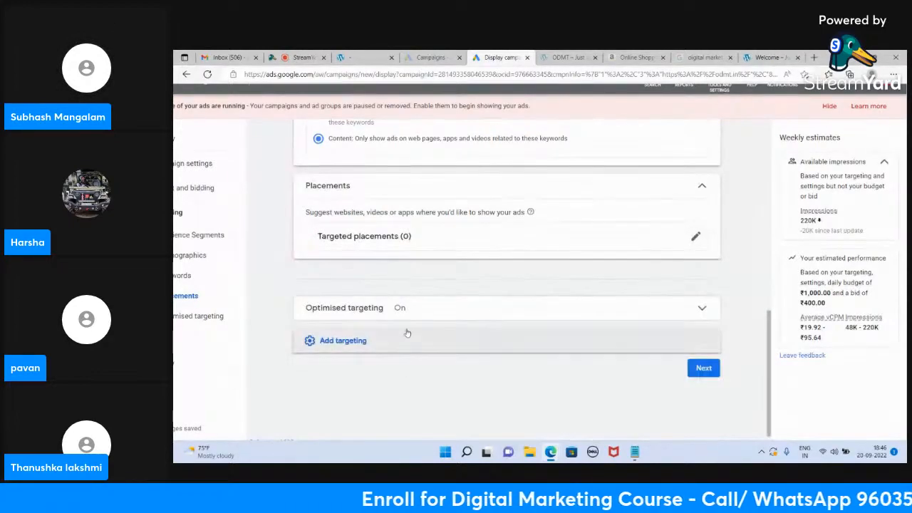
scroll(446, 319, up, 5)
scroll(446, 319, up, 3)
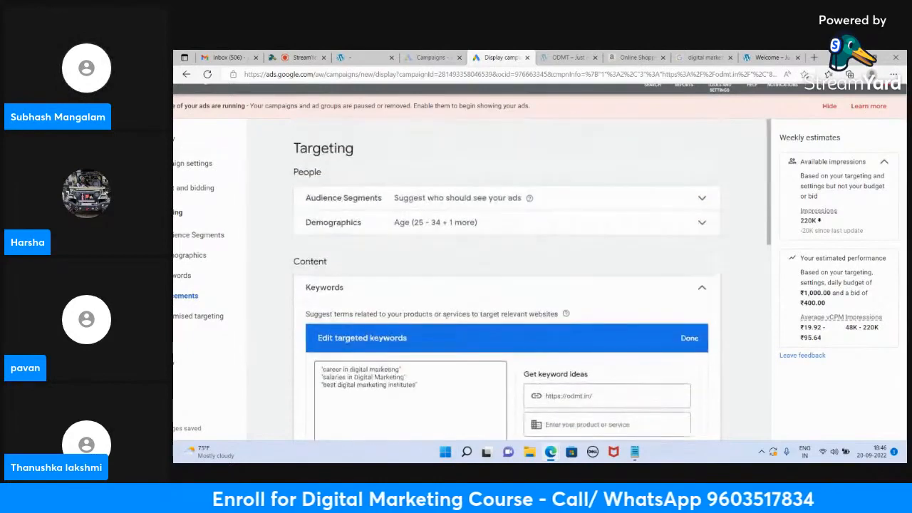
scroll(454, 314, down, 8)
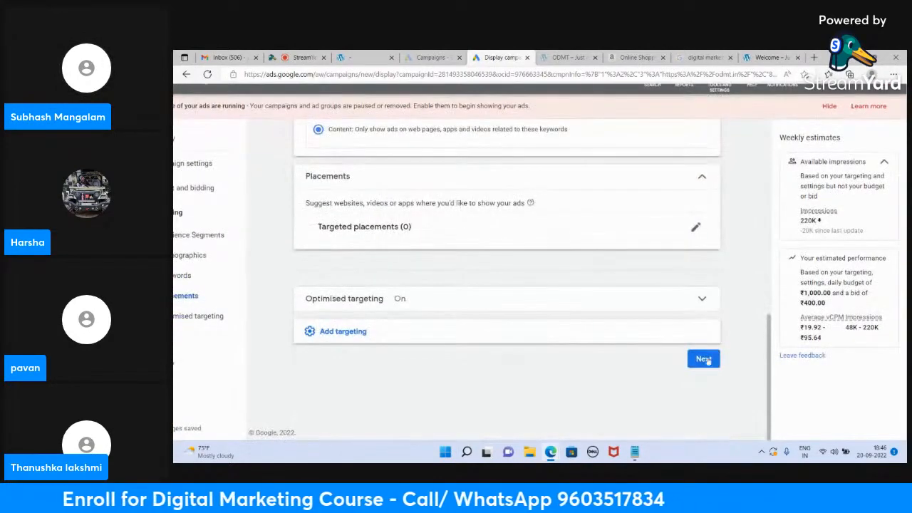
click(703, 360)
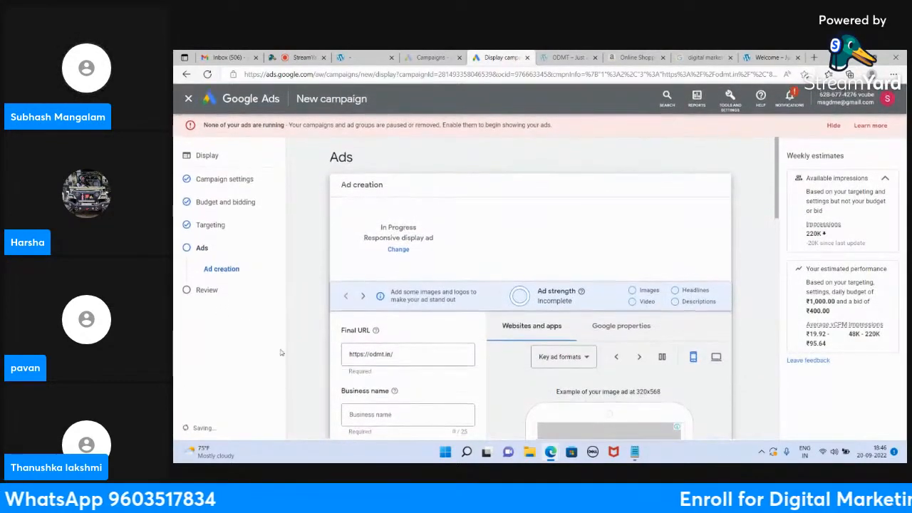
- Enter ODMT as the business name of the responsive display ad
scroll(407, 357, down, 1)
scroll(408, 357, down, 3)
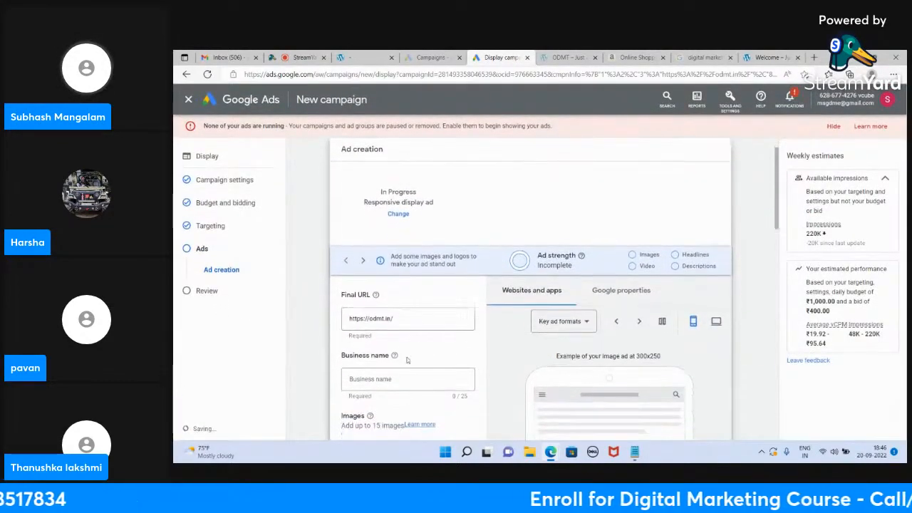
click(389, 300)
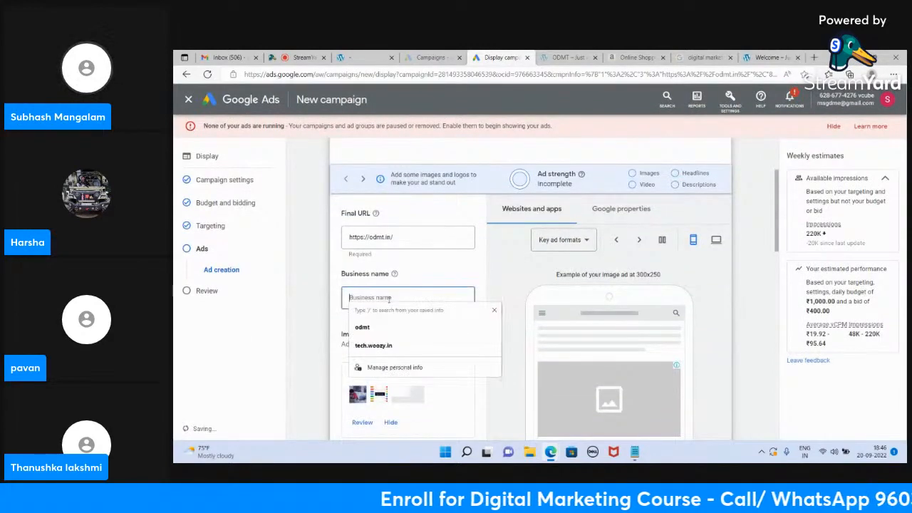
text(ODMT)
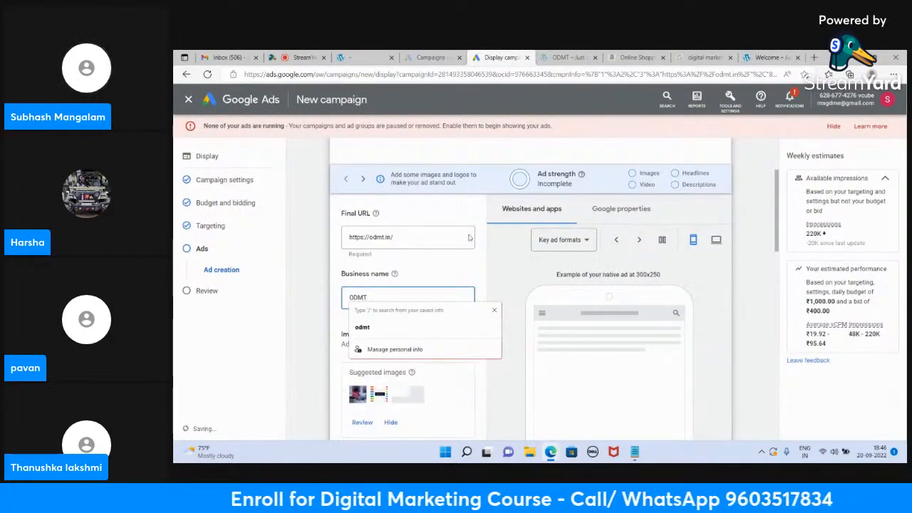
click(745, 298)
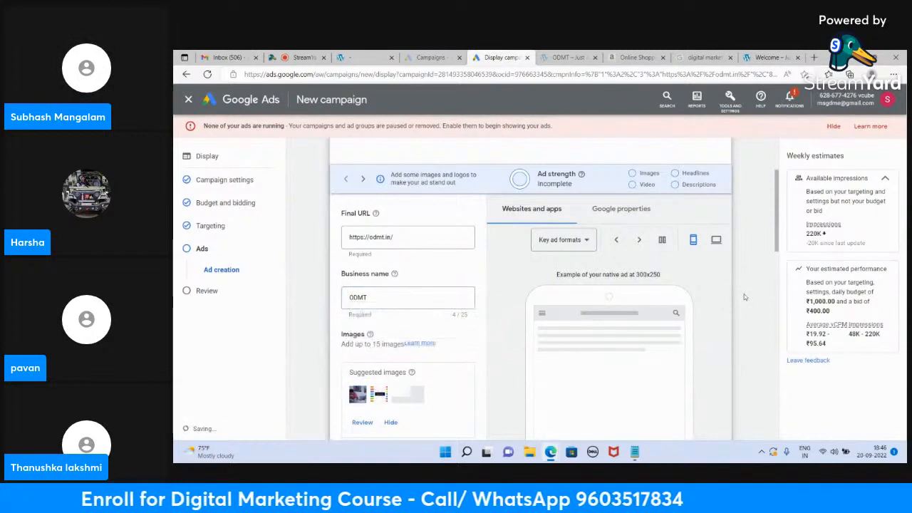
- Open the image picker for the ad and look through its asset library, website and upload sources
scroll(450, 325, down, 3)
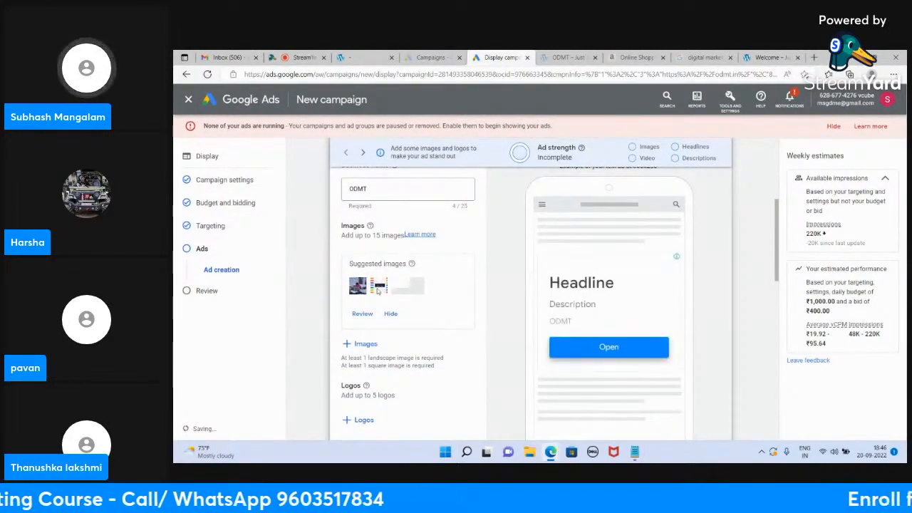
scroll(399, 308, down, 1)
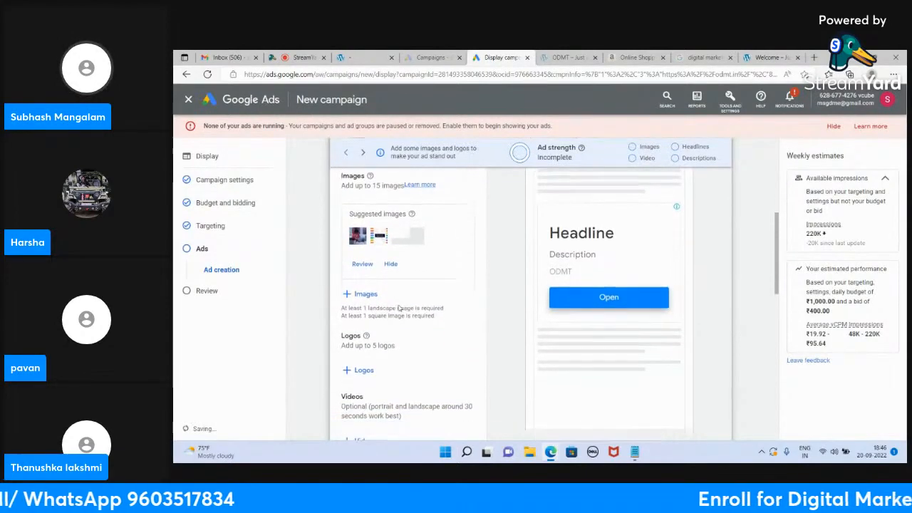
scroll(399, 308, up, 2)
scroll(399, 308, up, 1)
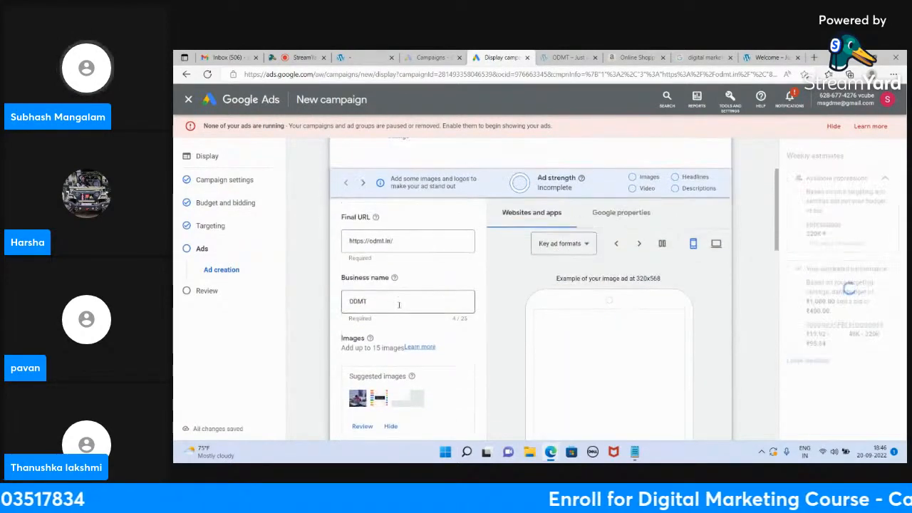
scroll(399, 308, up, 1)
scroll(400, 308, down, 4)
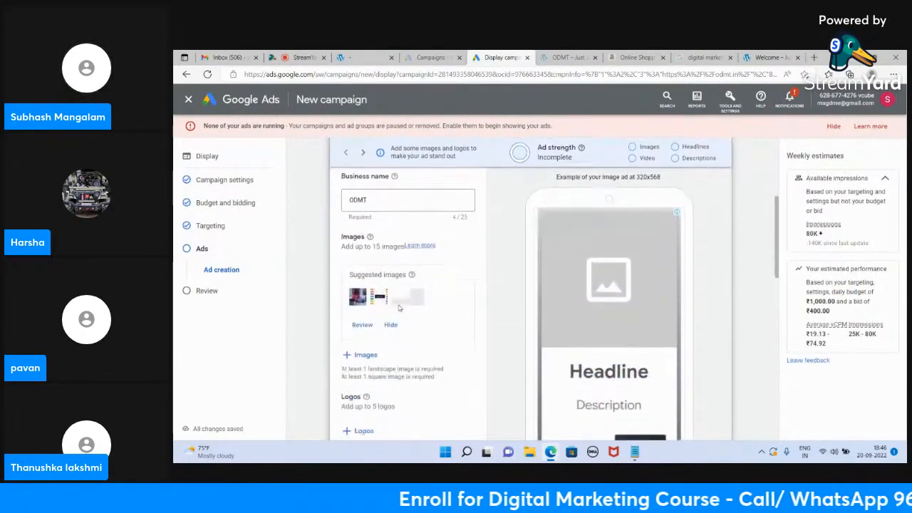
scroll(400, 308, up, 1)
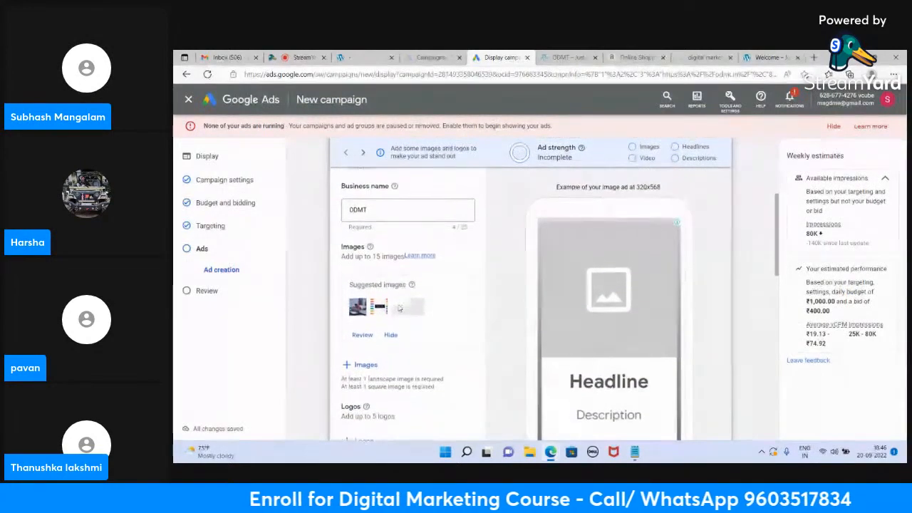
scroll(400, 310, down, 1)
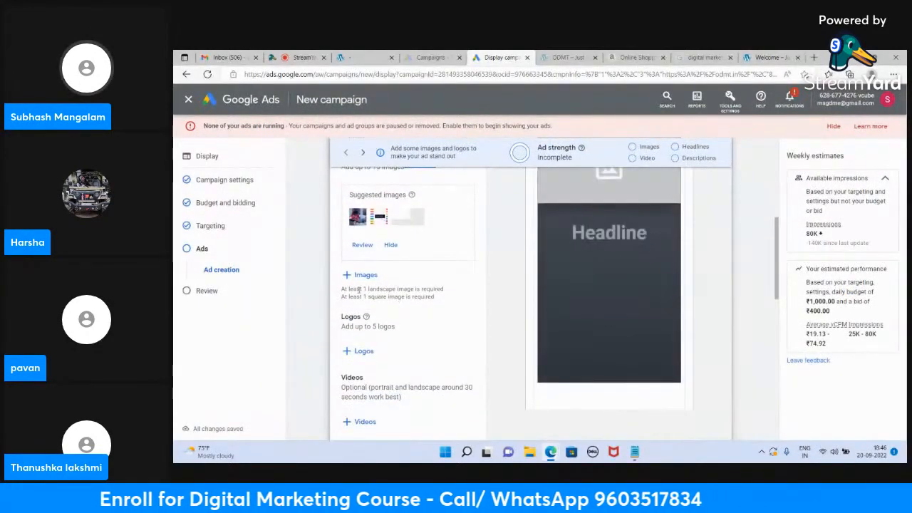
click(365, 276)
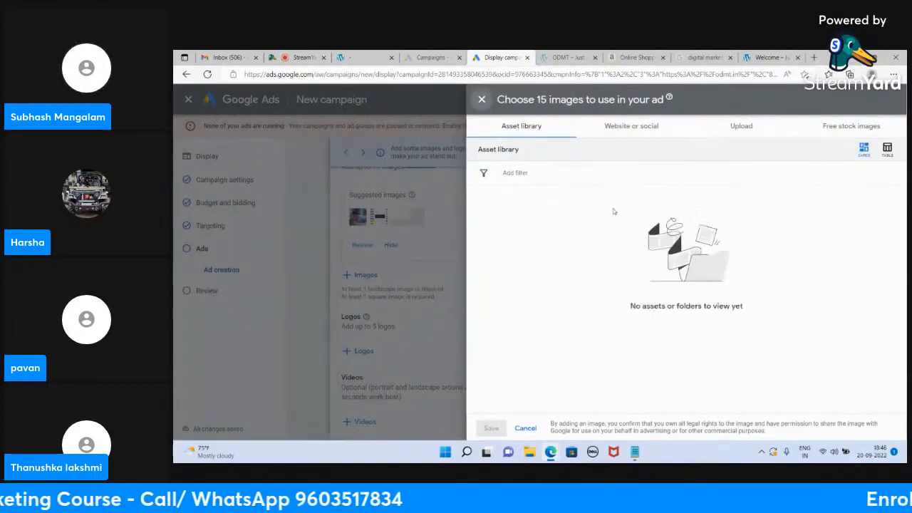
click(644, 131)
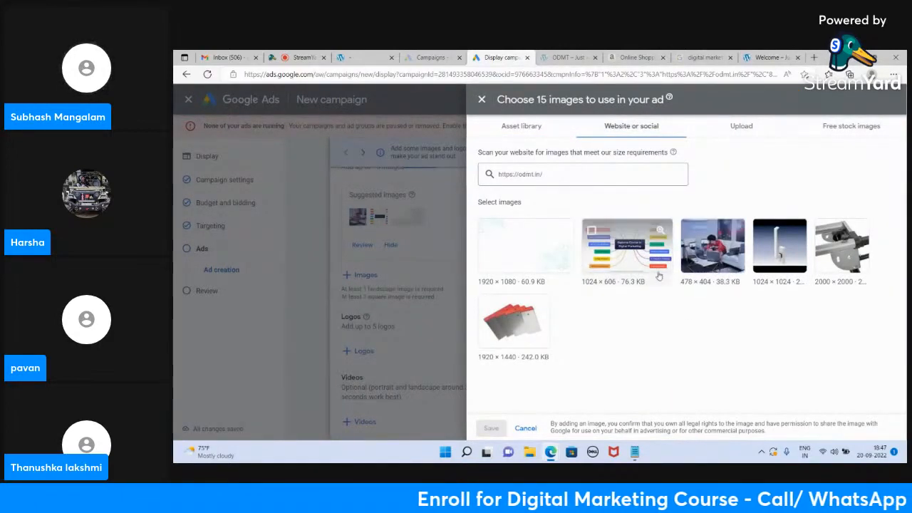
click(739, 125)
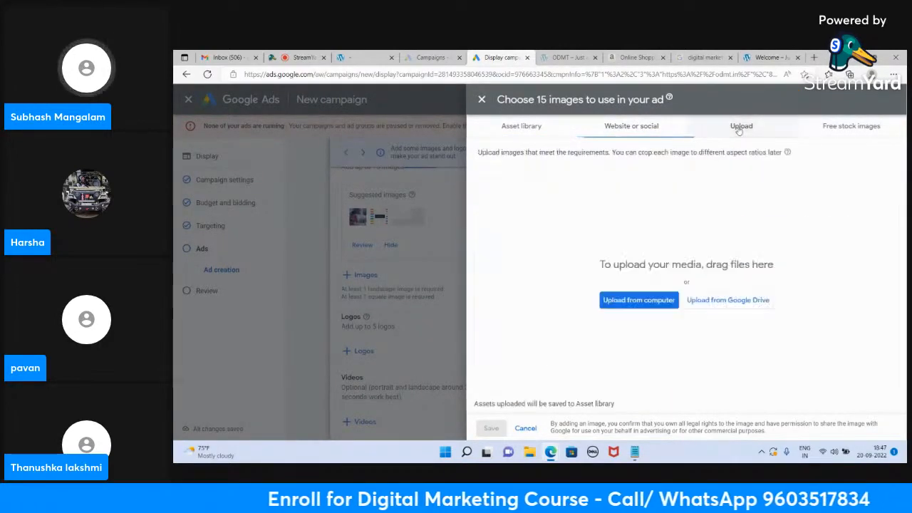
- Search the free stock images for "digital marketing" and select the overhead laptop image with chart icons in the 1.91:1 and 1:1 ratios
click(854, 129)
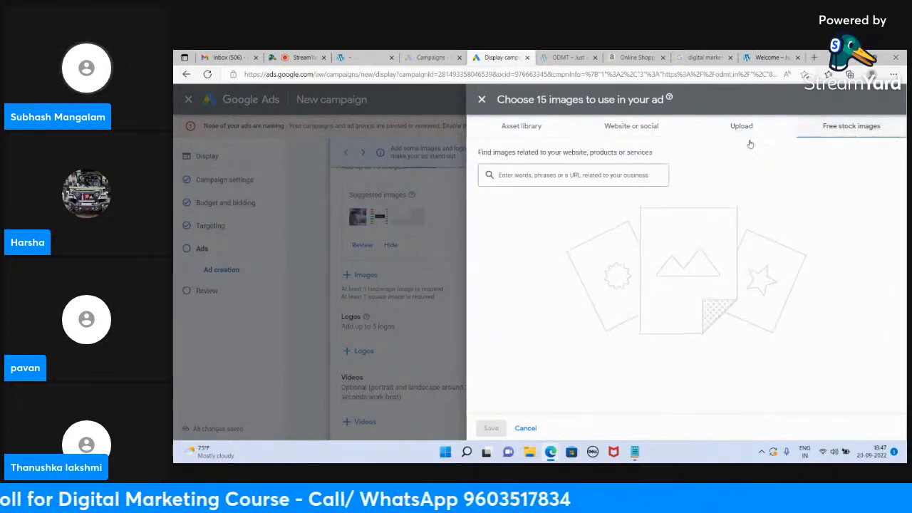
click(597, 174)
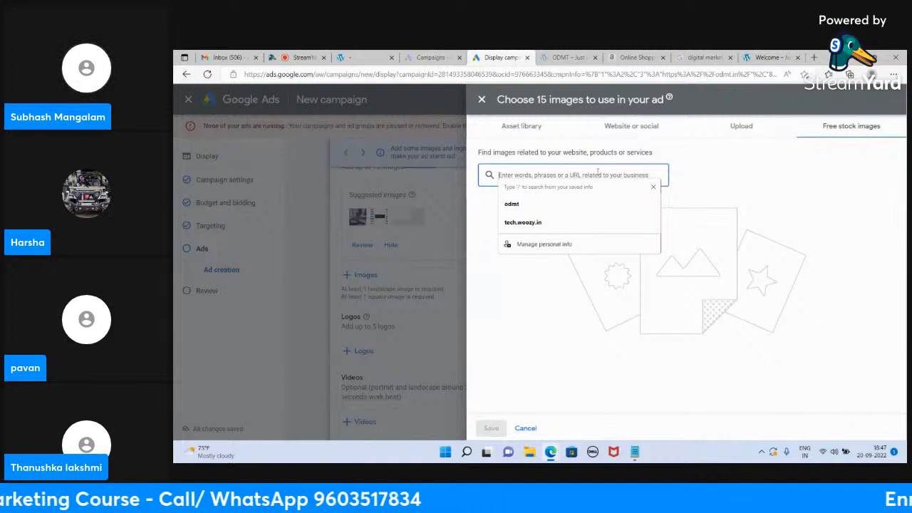
text(digital marketing)
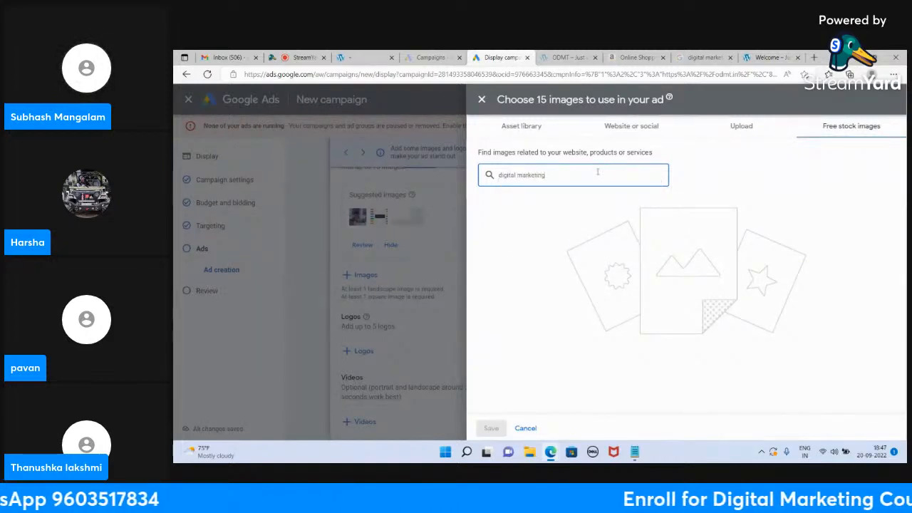
key(Return)
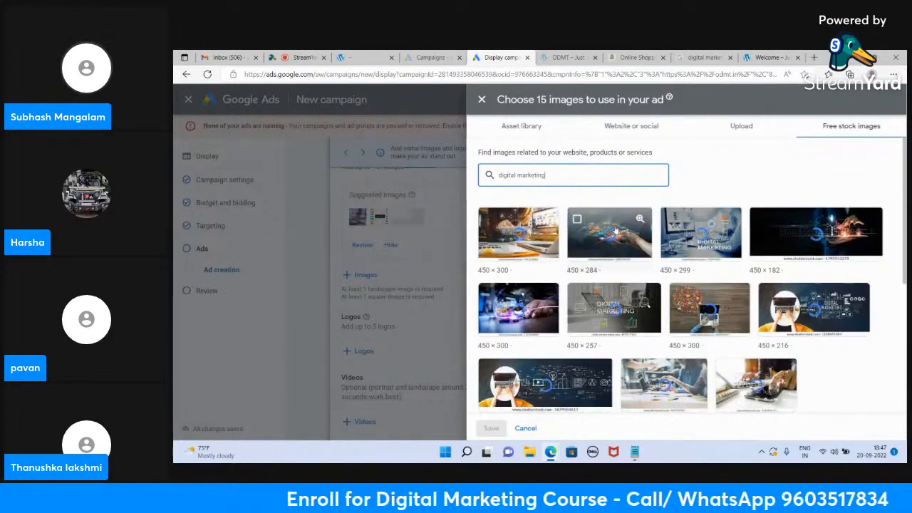
scroll(614, 263, down, 1)
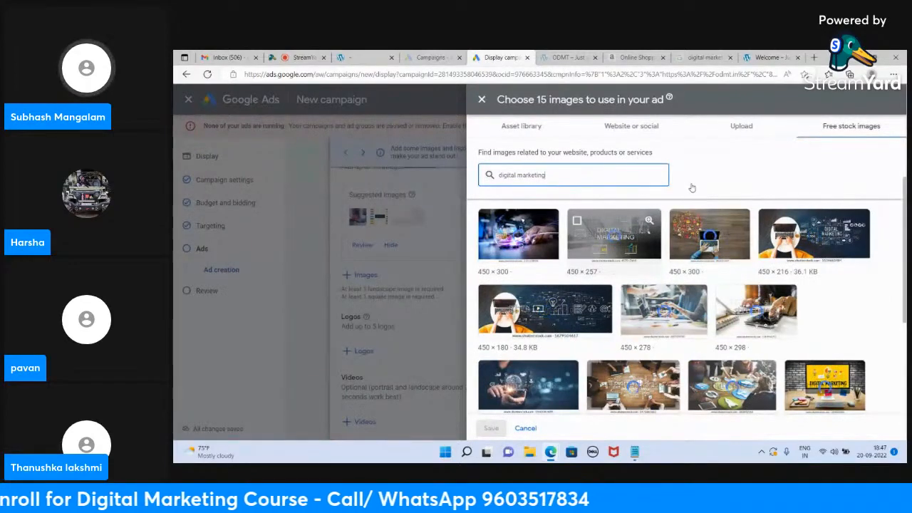
scroll(691, 186, up, 1)
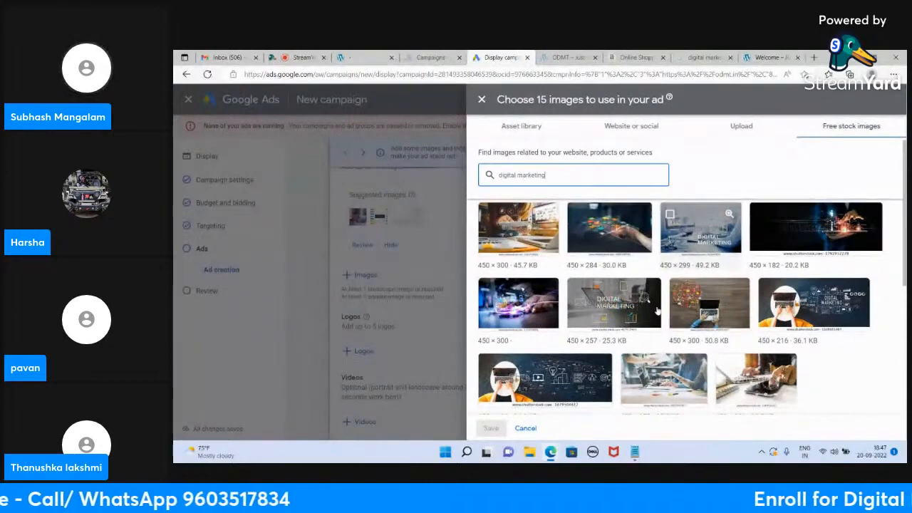
scroll(657, 310, down, 2)
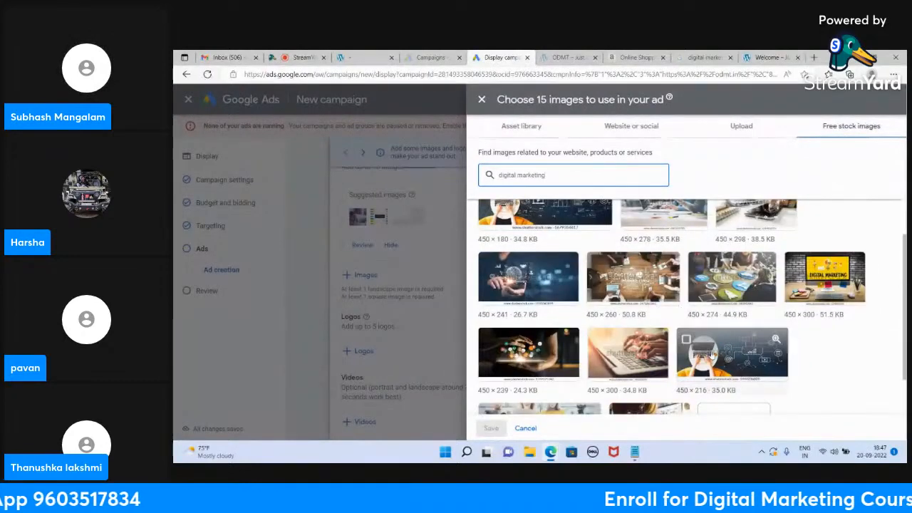
click(712, 354)
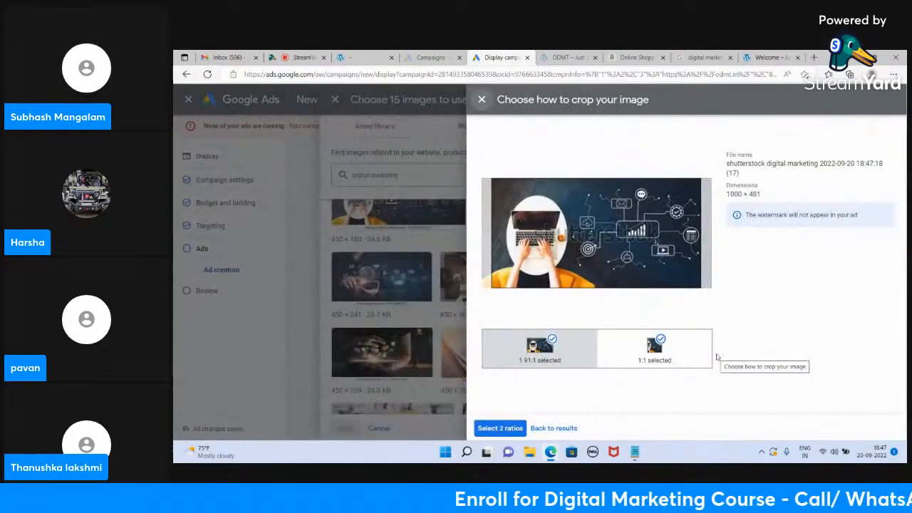
click(501, 428)
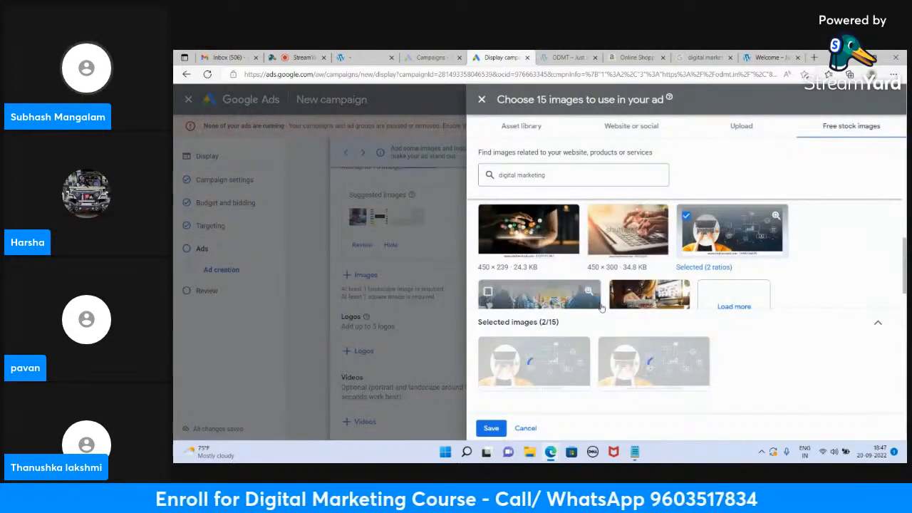
- Add the stock image with the yellow "Digital Marketing" monitor in both crop ratios and save the image selection
scroll(581, 278, down, 2)
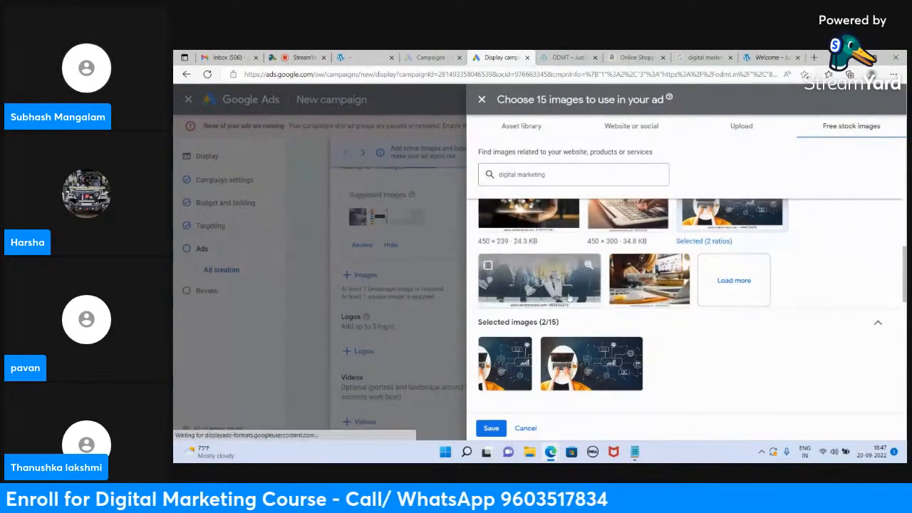
click(734, 260)
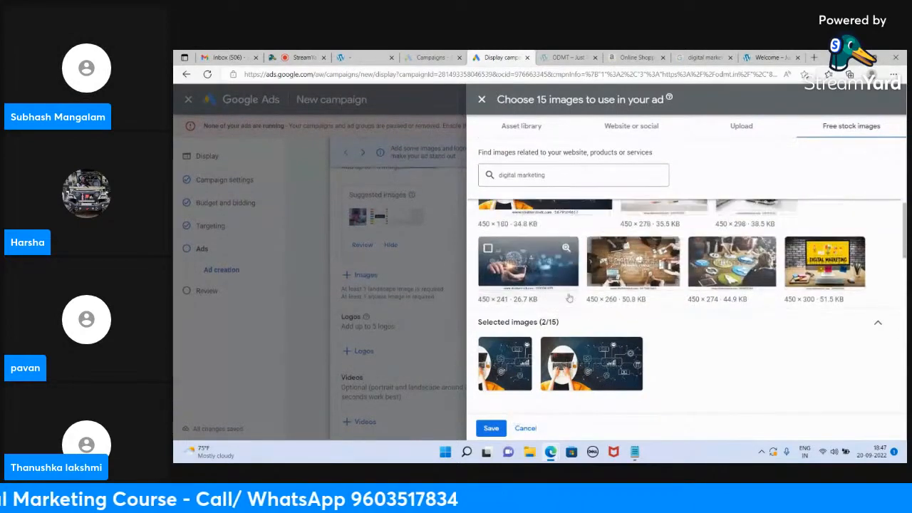
click(809, 265)
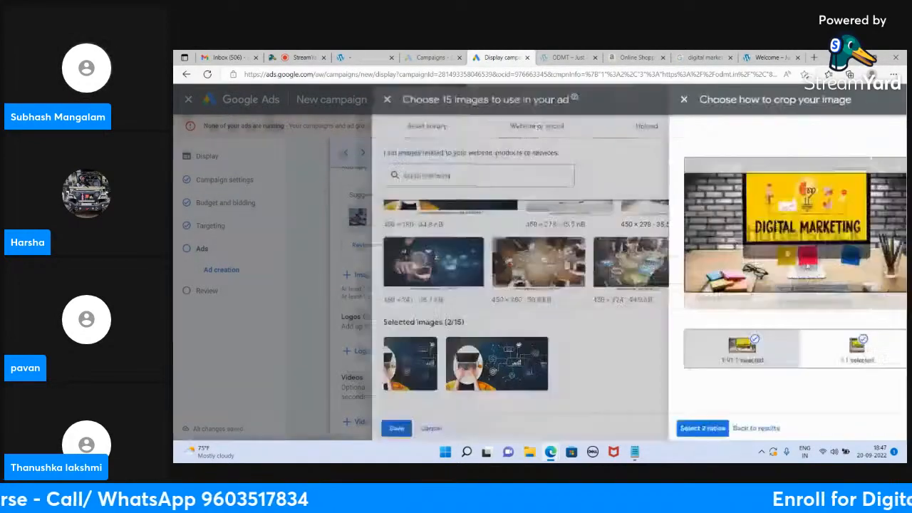
click(501, 429)
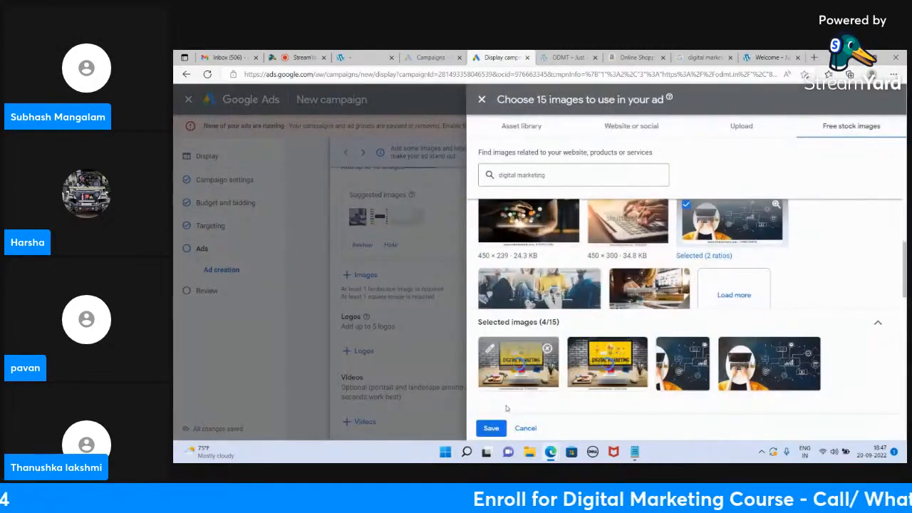
click(490, 429)
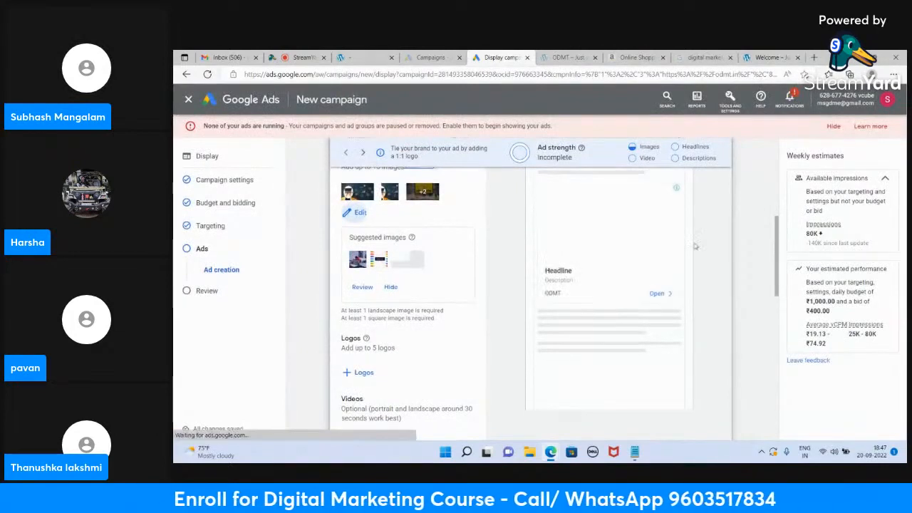
- Switch the ad preview to desktop and examine the example image, text and native formats
scroll(695, 246, up, 3)
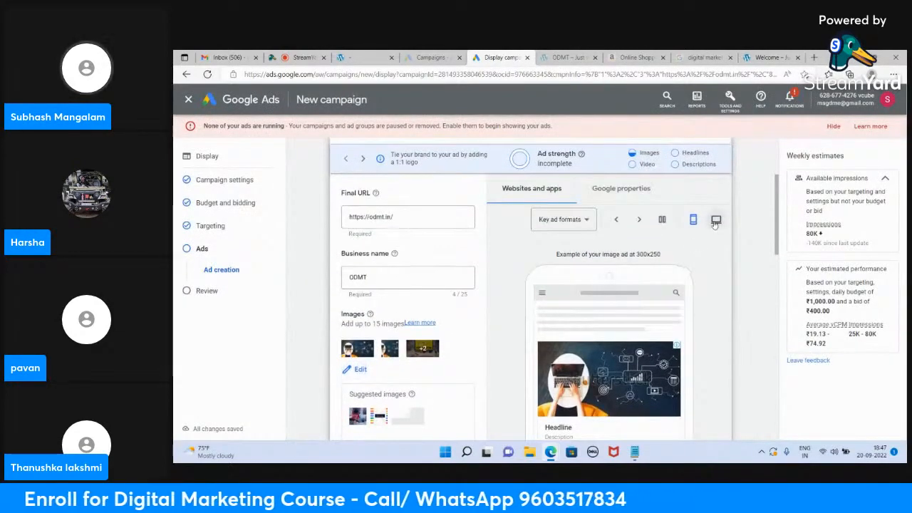
click(716, 221)
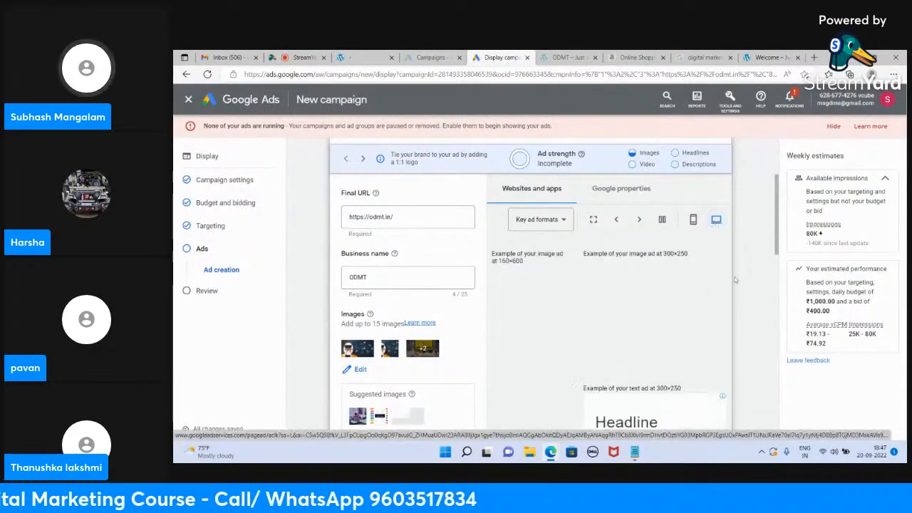
scroll(598, 282, down, 1)
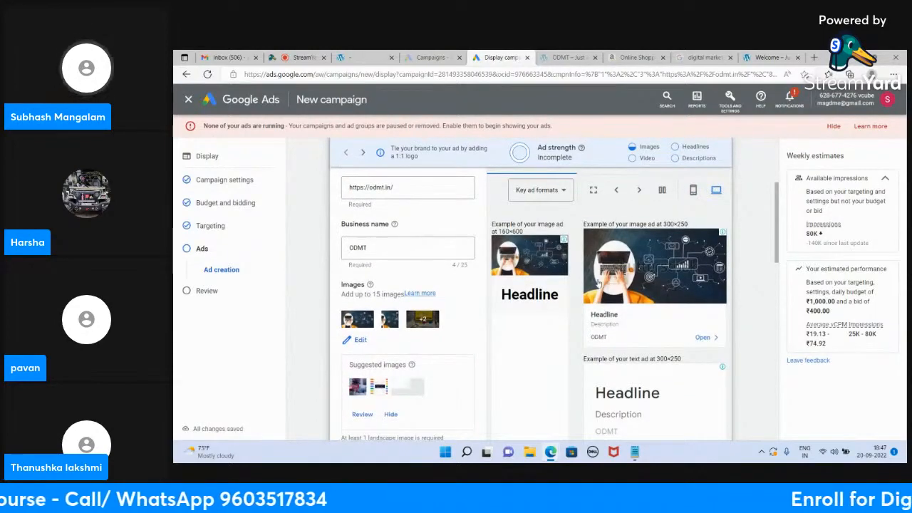
scroll(563, 280, down, 5)
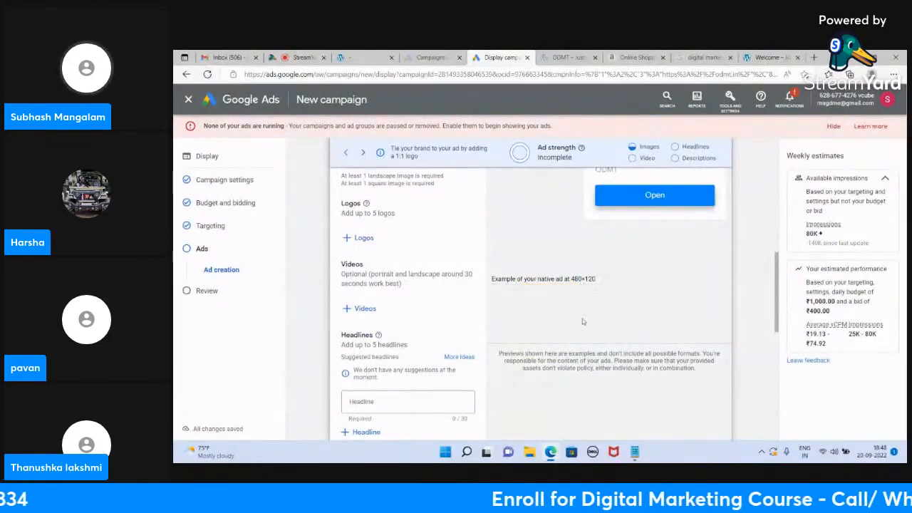
scroll(563, 321, up, 4)
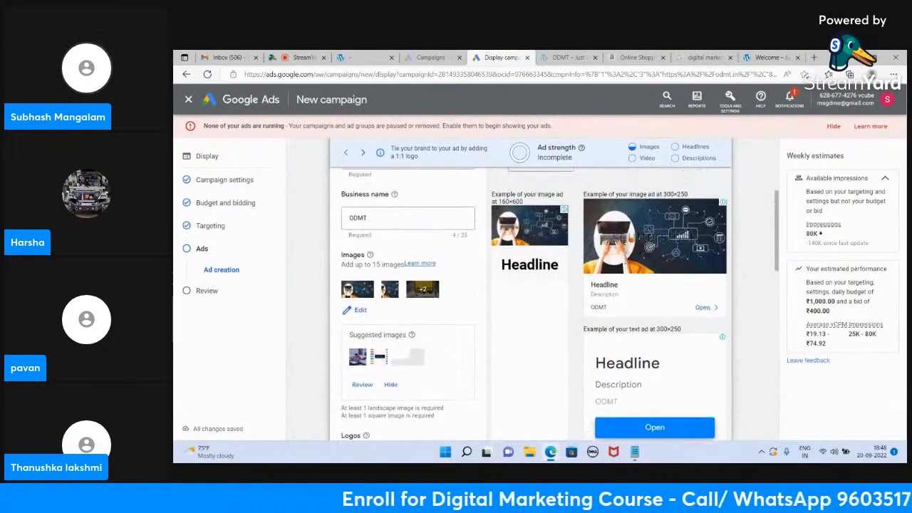
scroll(625, 262, up, 2)
scroll(625, 262, down, 1)
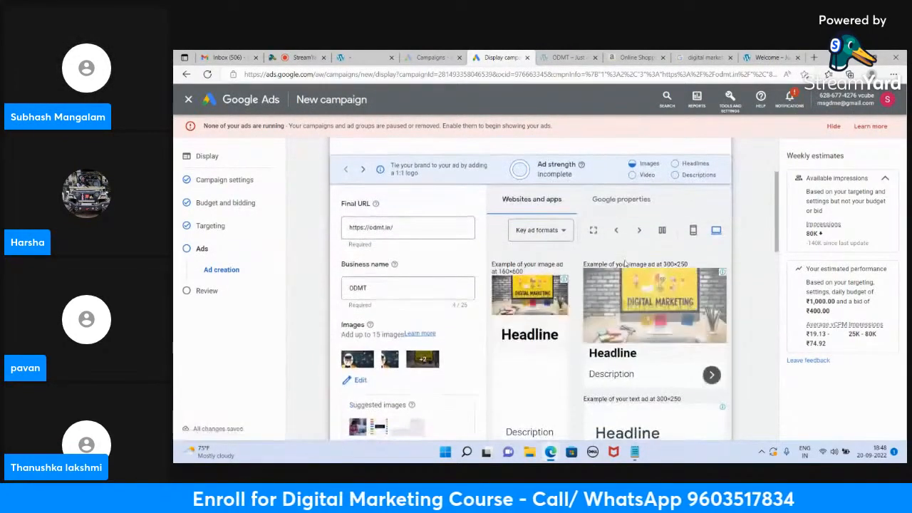
scroll(625, 262, up, 1)
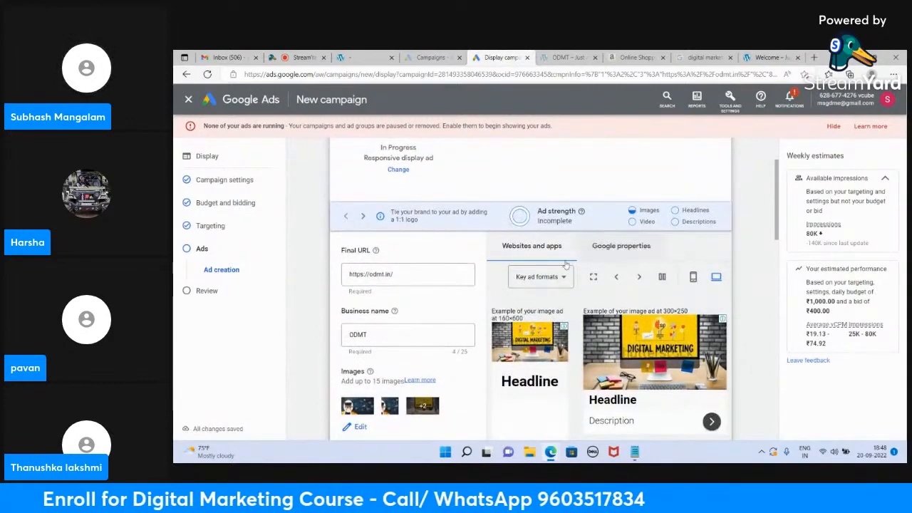
scroll(468, 316, up, 2)
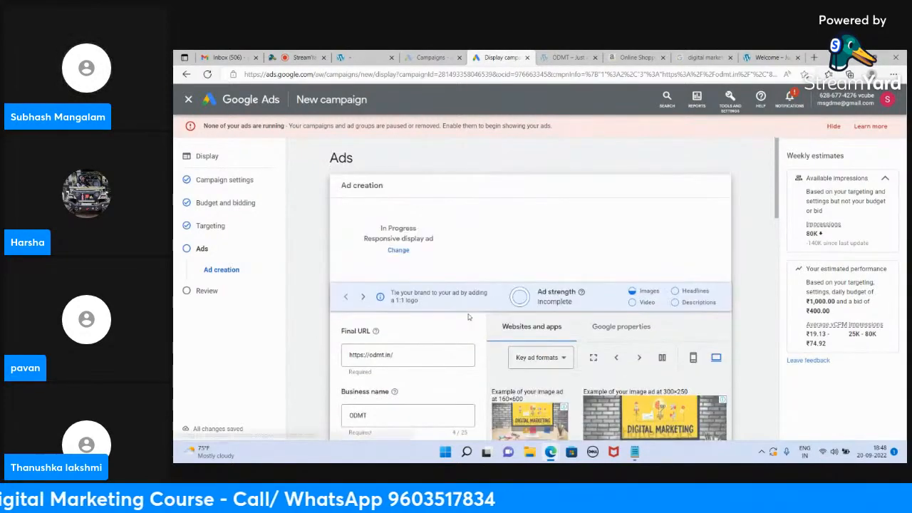
- Enter "Learn Digital Marketing Online" as the first headline of the responsive display ad
scroll(468, 316, down, 2)
scroll(468, 316, down, 1)
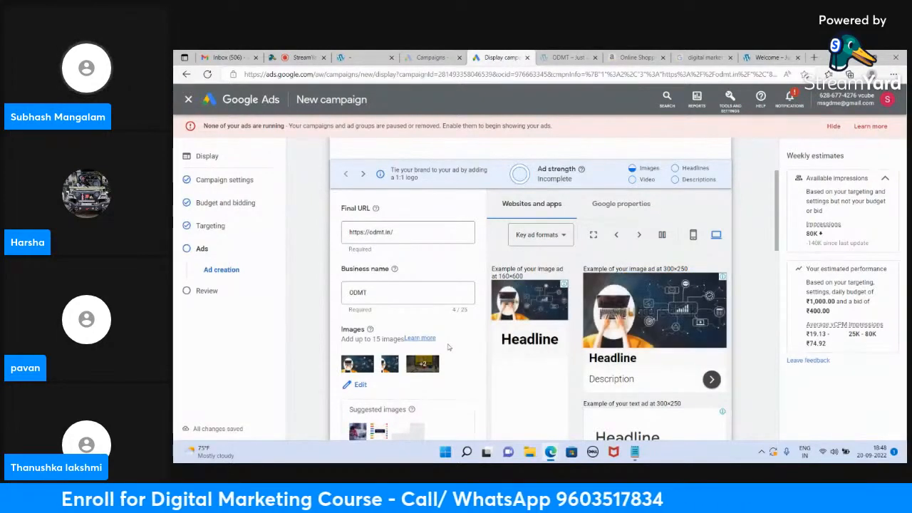
scroll(466, 330, down, 5)
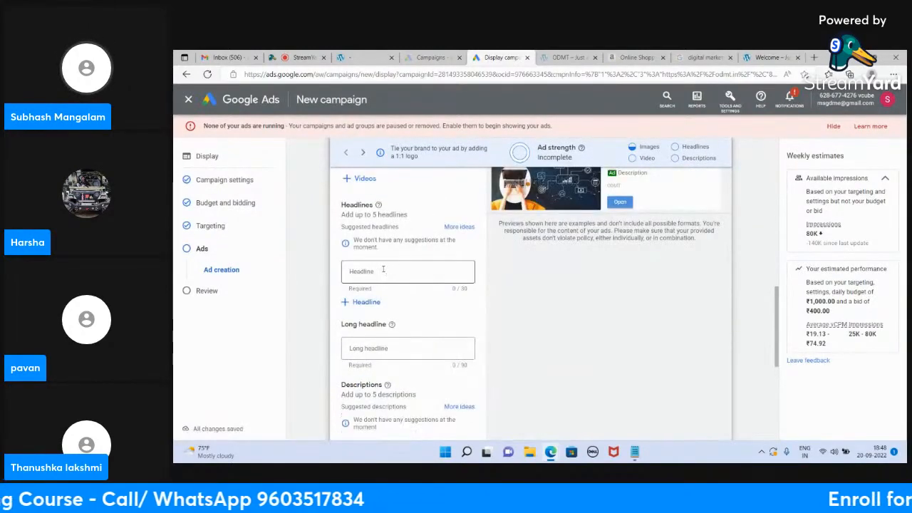
scroll(383, 268, down, 3)
scroll(384, 269, up, 5)
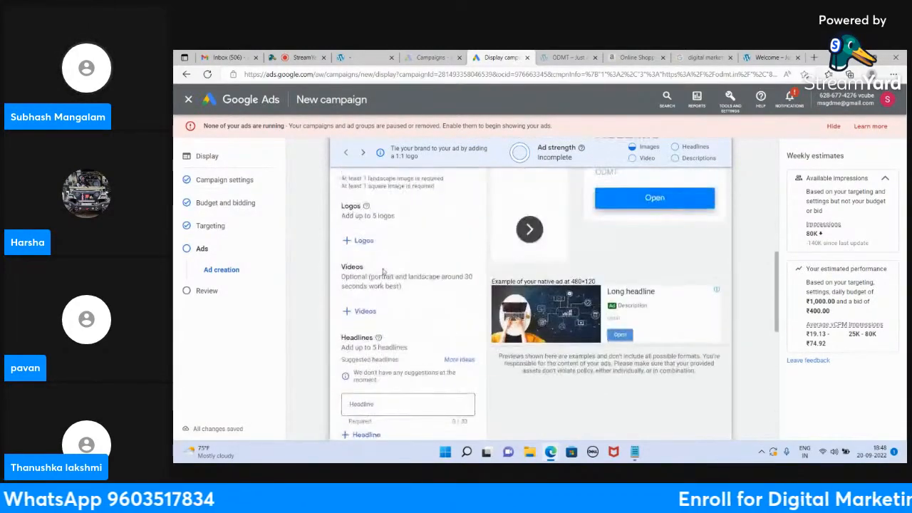
scroll(382, 285, down, 2)
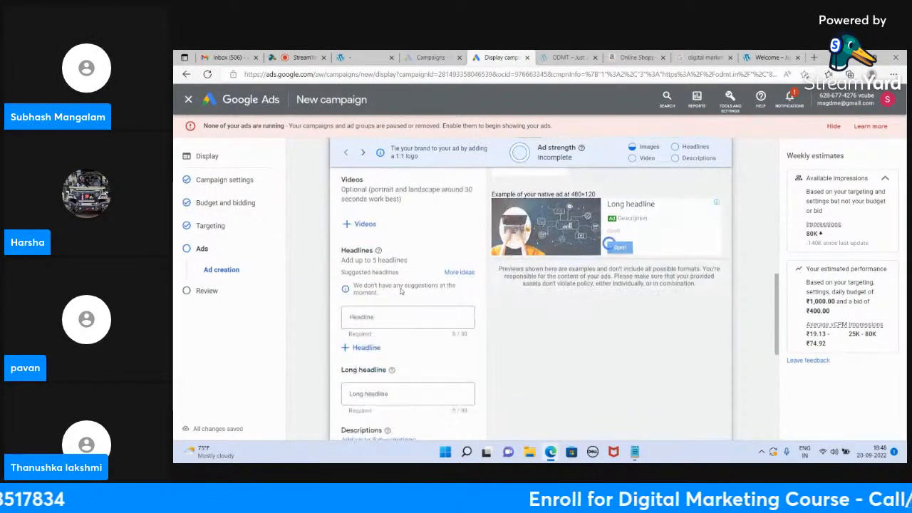
click(379, 296)
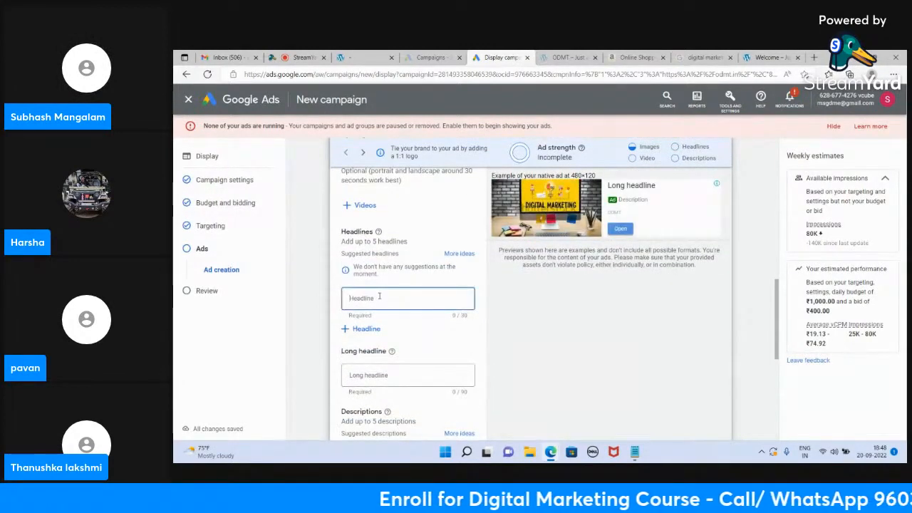
text(u)
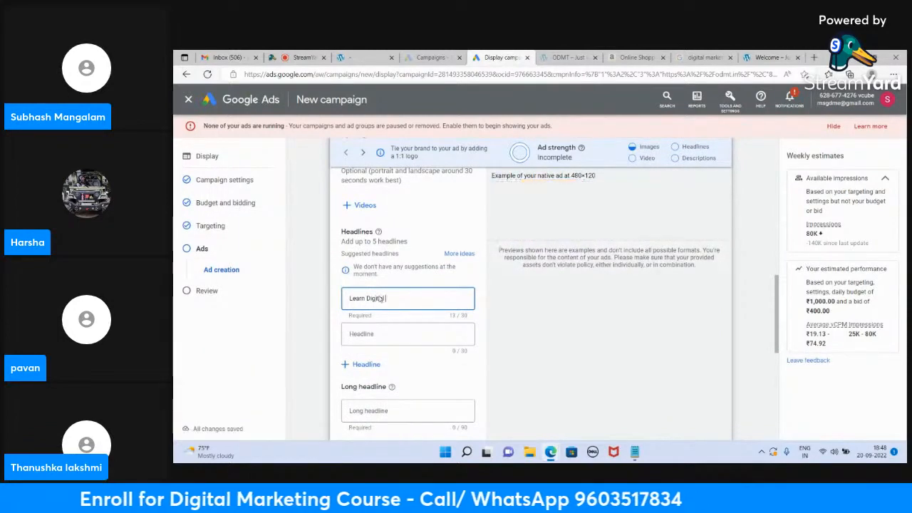
text(arketing)
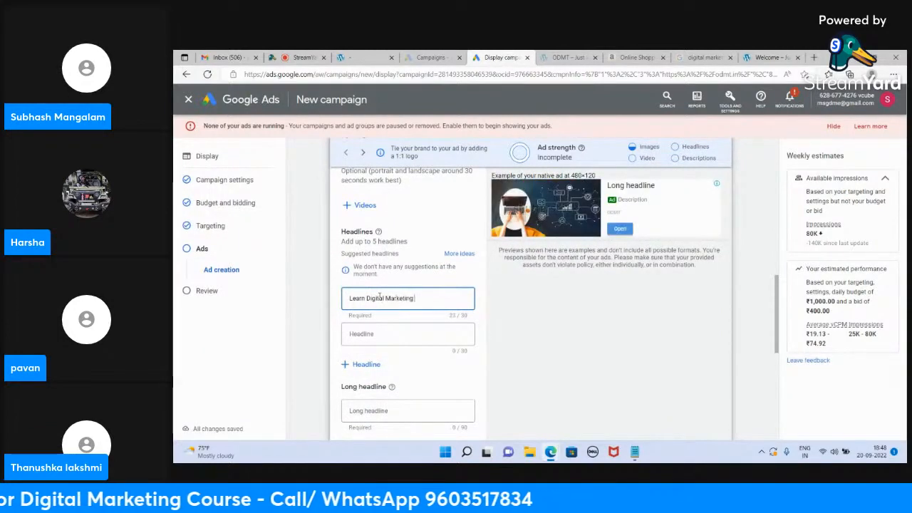
text( Online)
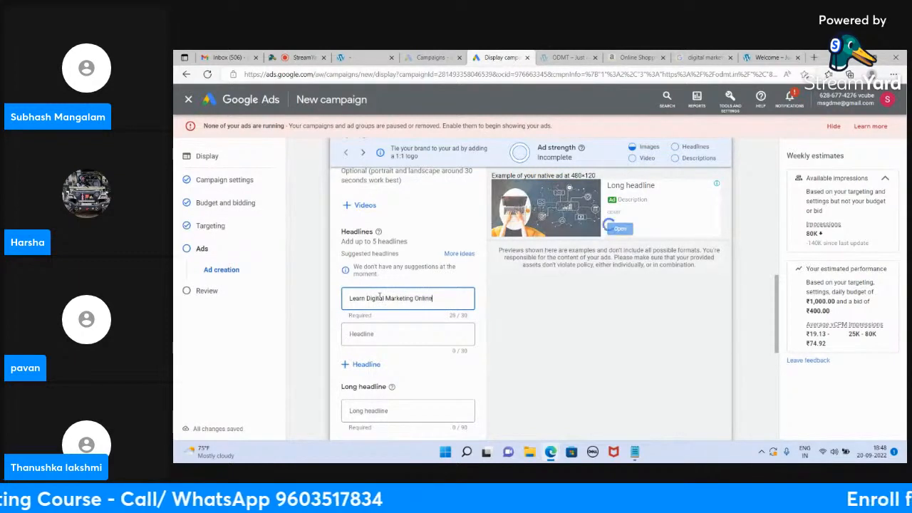
- Add "100% Job Guarantee" as the ad's second headline
click(399, 332)
text(100)
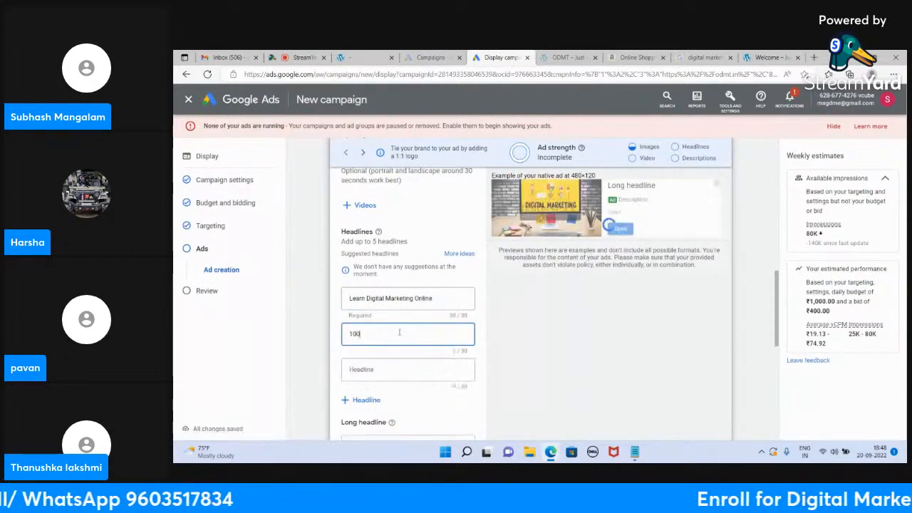
text(% Jo)
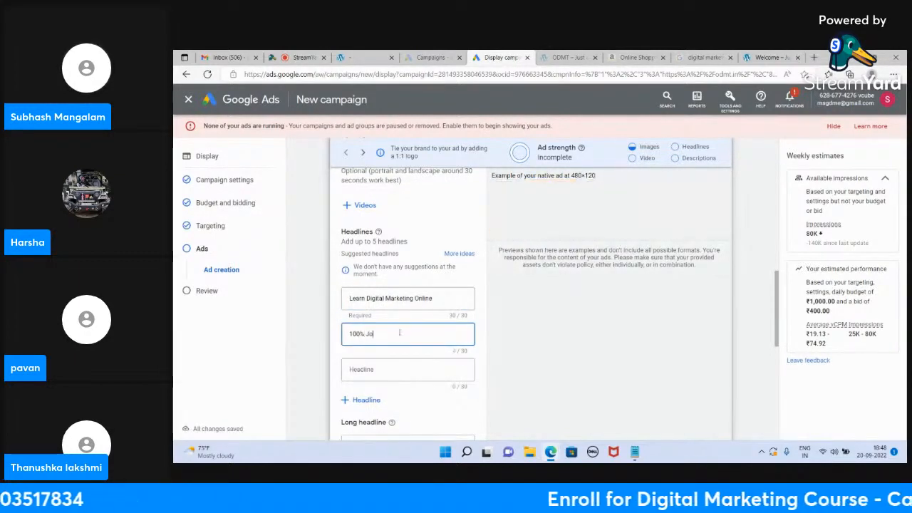
text(b Guara)
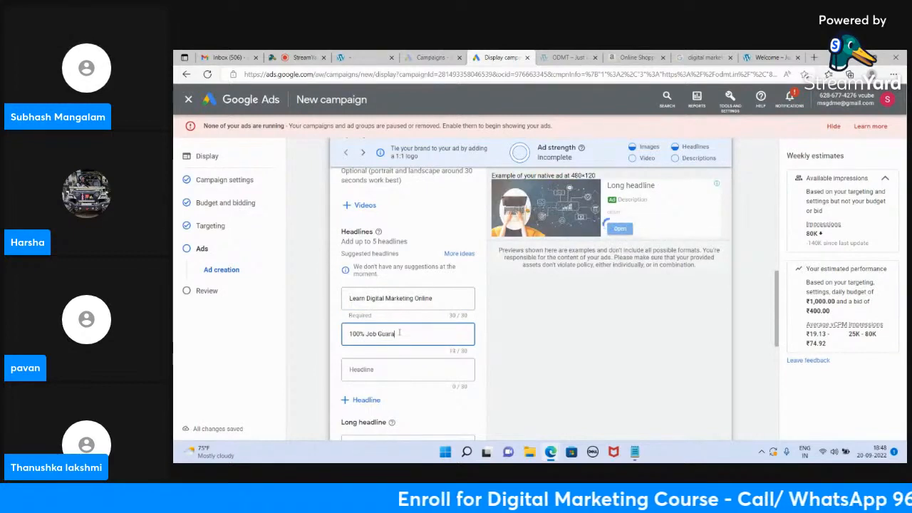
text(ntee)
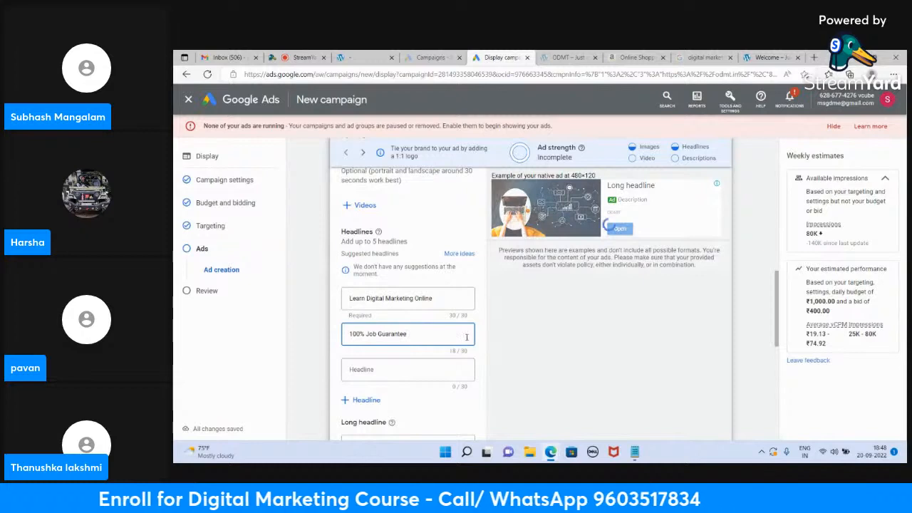
right_click(466, 337)
- Add "Get Trained By Experts" as the ad's third headline
click(391, 368)
click(391, 368)
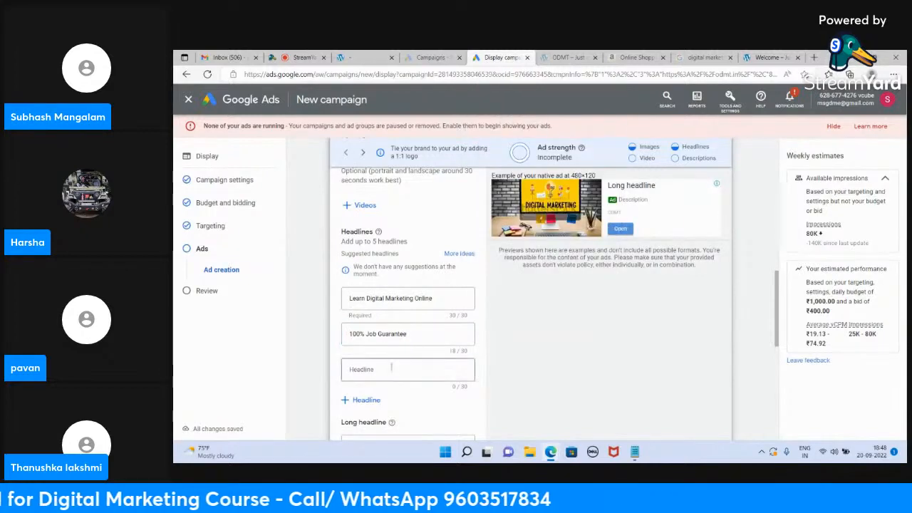
text(Get Traine)
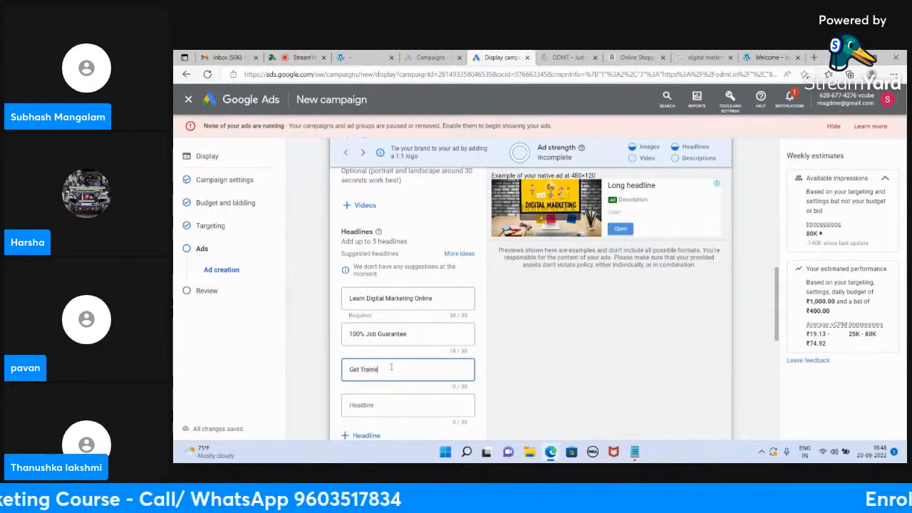
text(d By Ex)
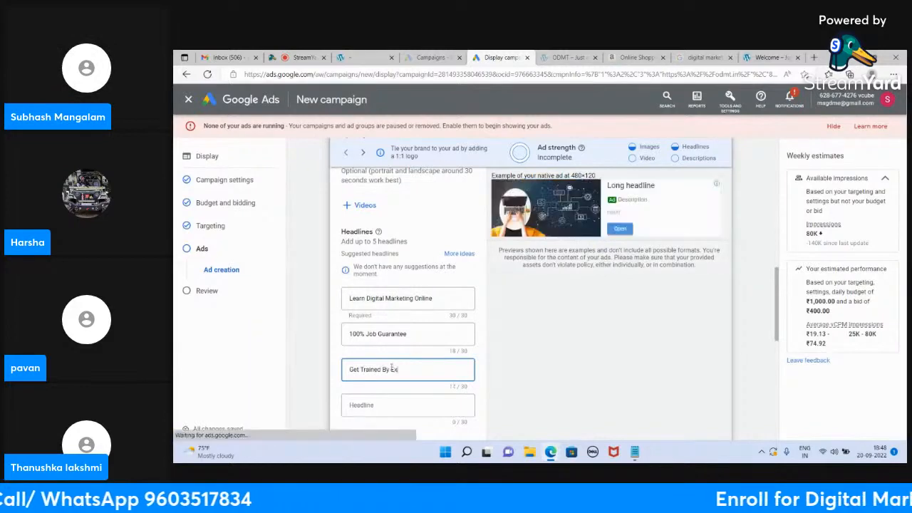
text(pert)
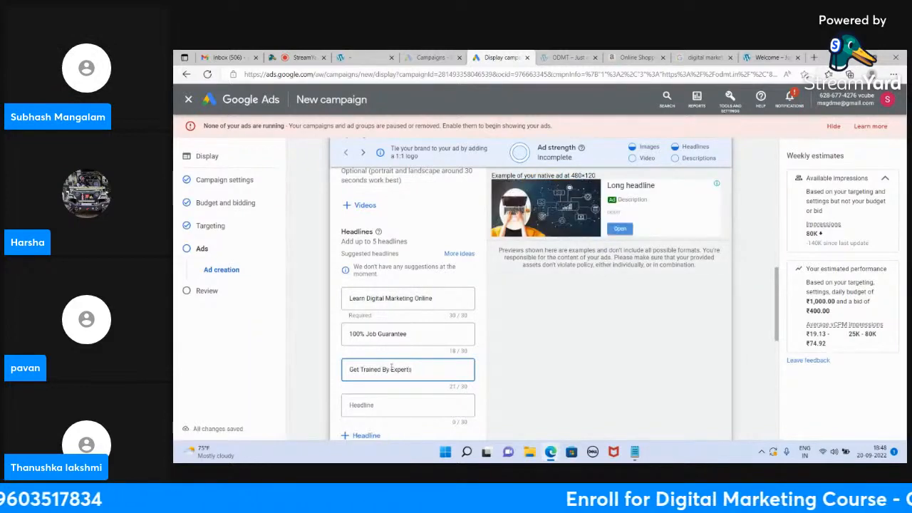
text(s)
- Add "Call us for a Free Demo" as the ad's fourth headline
scroll(392, 370, down, 1)
click(402, 347)
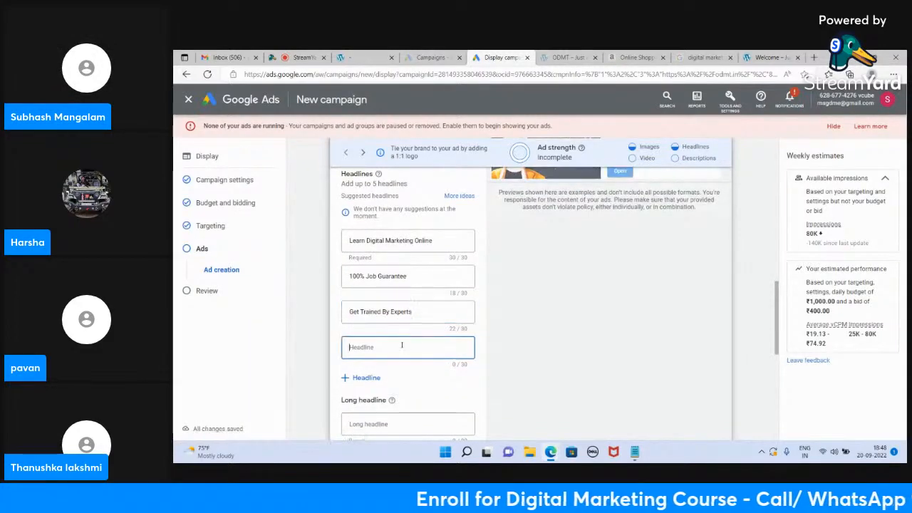
text(Cal)
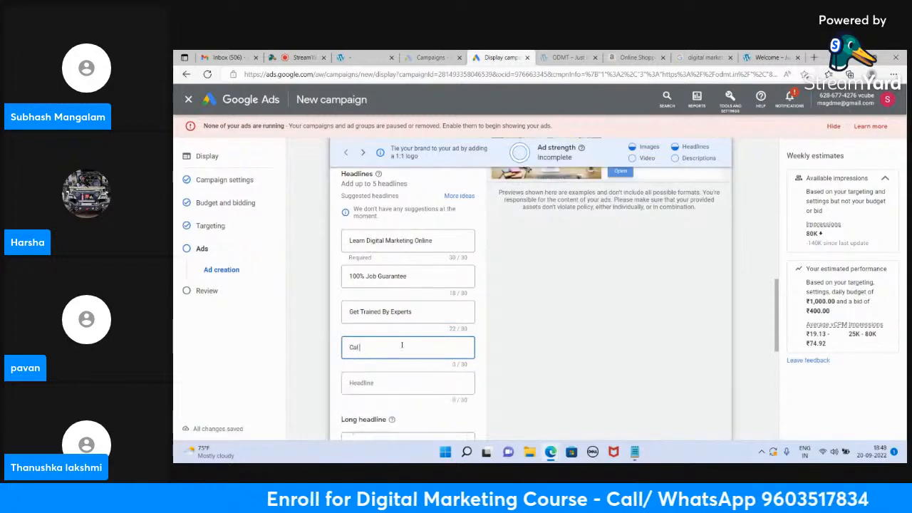
text(l us for a)
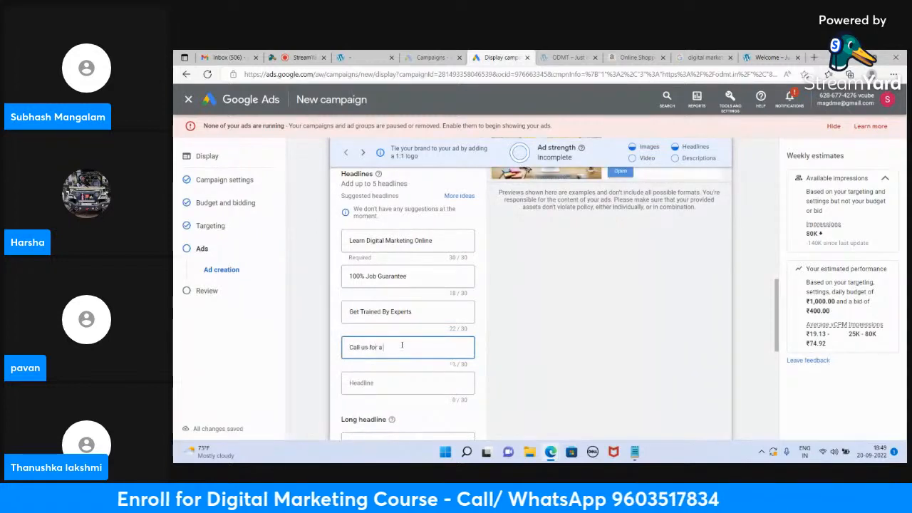
text( Free Demo)
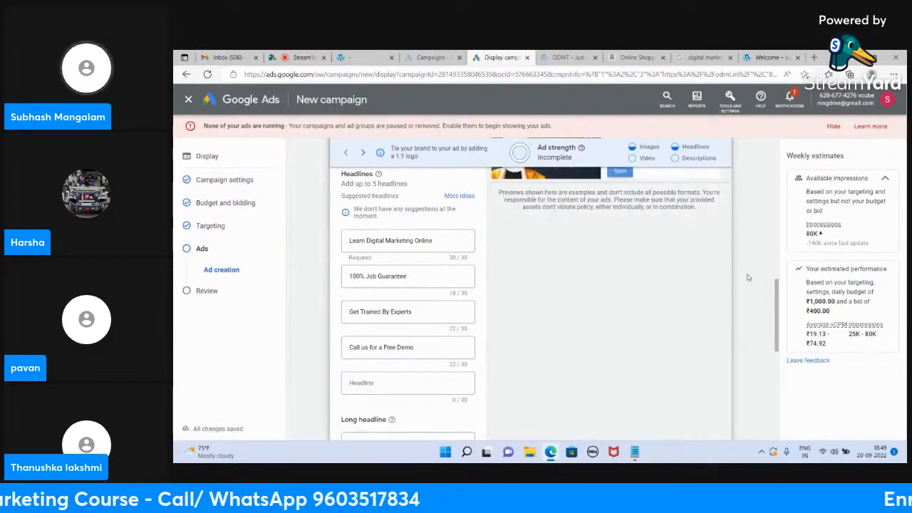
- Check the headlines in the ad preview and enter the long headline "Learn Digital Marketing and get Job Ready in Just 2 Months"
scroll(749, 276, up, 3)
scroll(748, 276, up, 2)
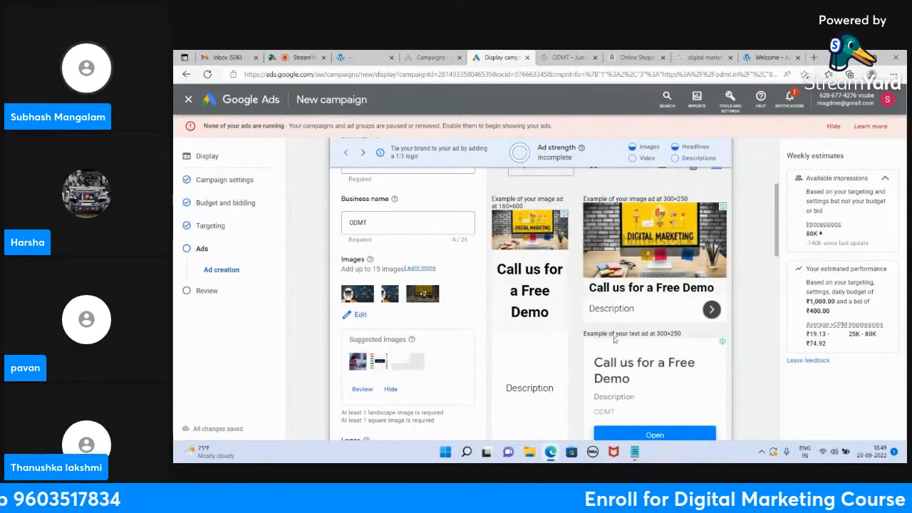
scroll(586, 300, up, 1)
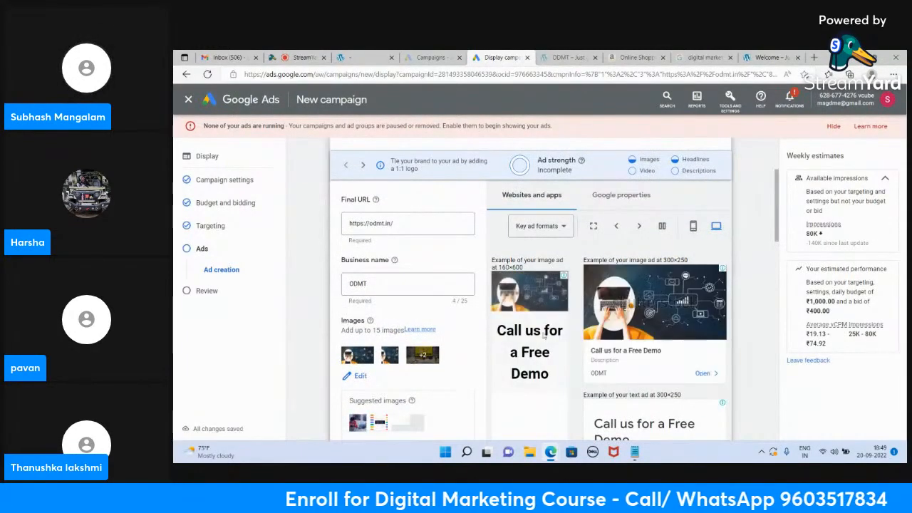
scroll(590, 369, down, 2)
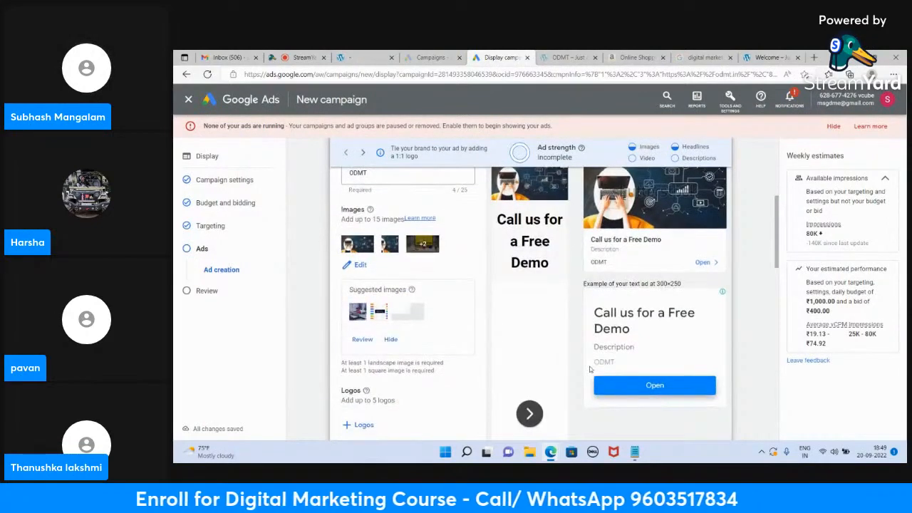
scroll(589, 369, down, 10)
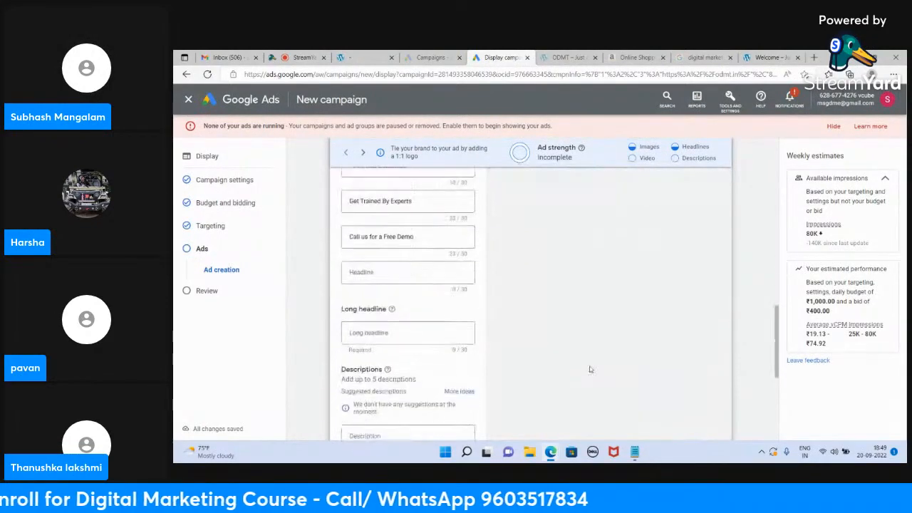
scroll(485, 290, down, 1)
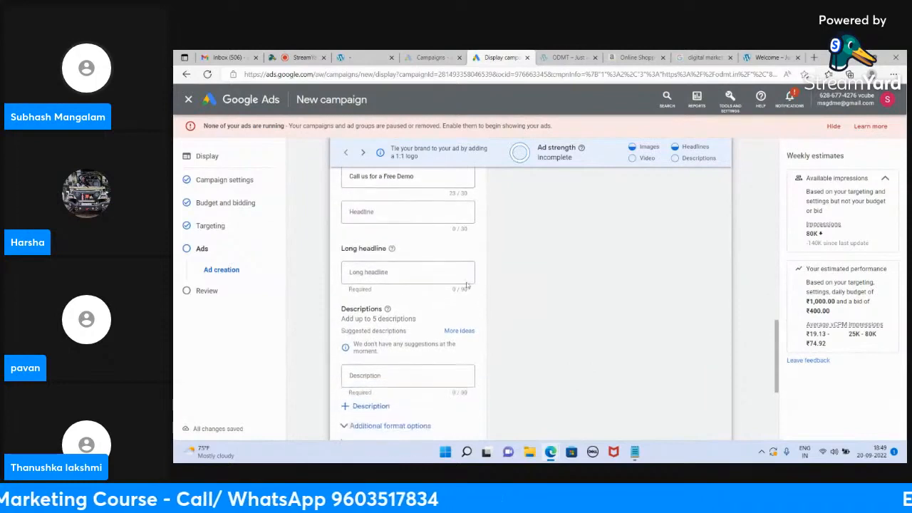
click(391, 272)
text(Learn Digital Marketing a)
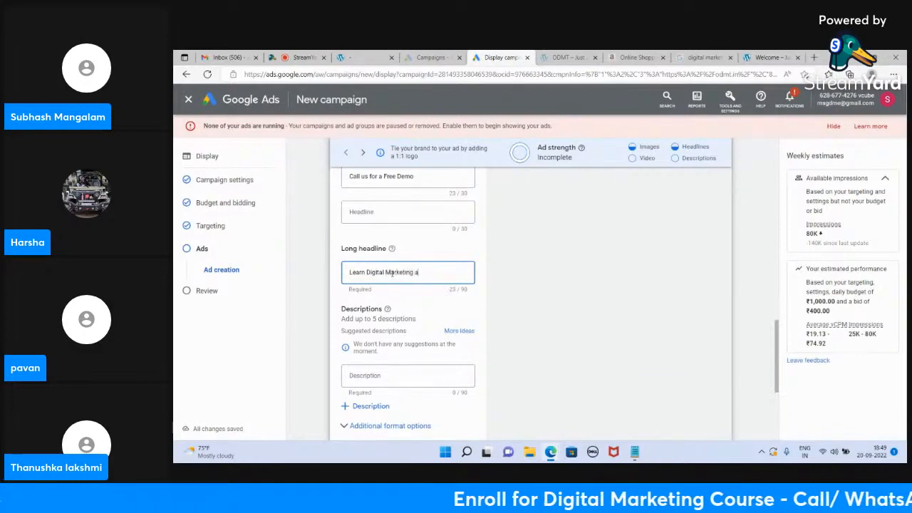
text(b Ready in Just 2 Months)
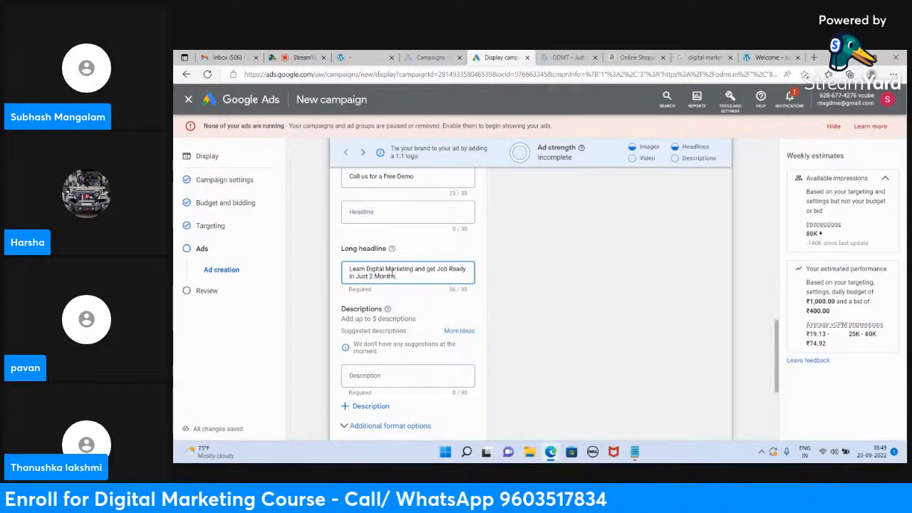
- Enter "100% Job Guarantee Program. Learn digital Marketing By Industry Experts" as the ad's first description
click(383, 375)
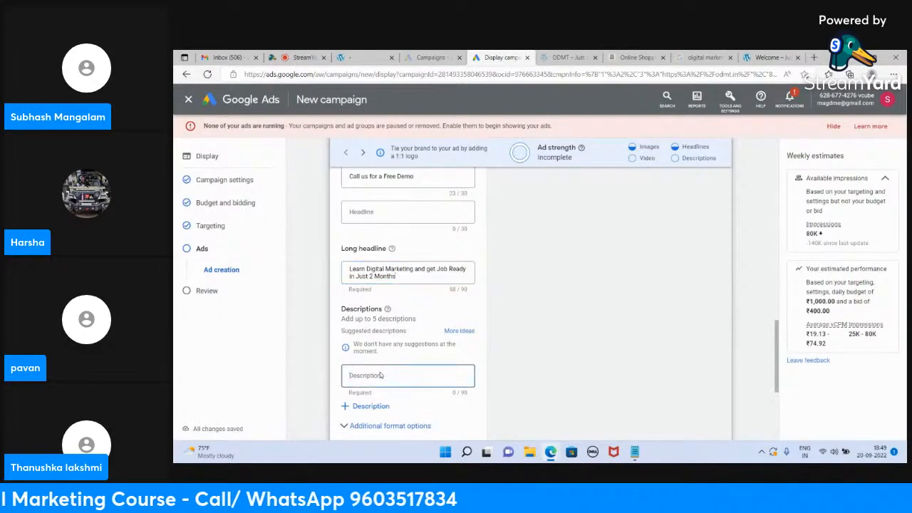
text(100% Job)
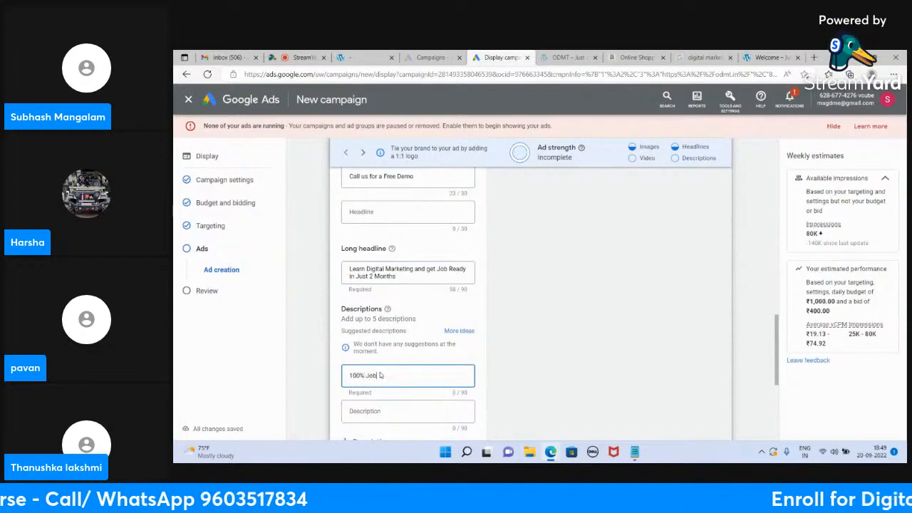
text( Guarantee Program. Lea)
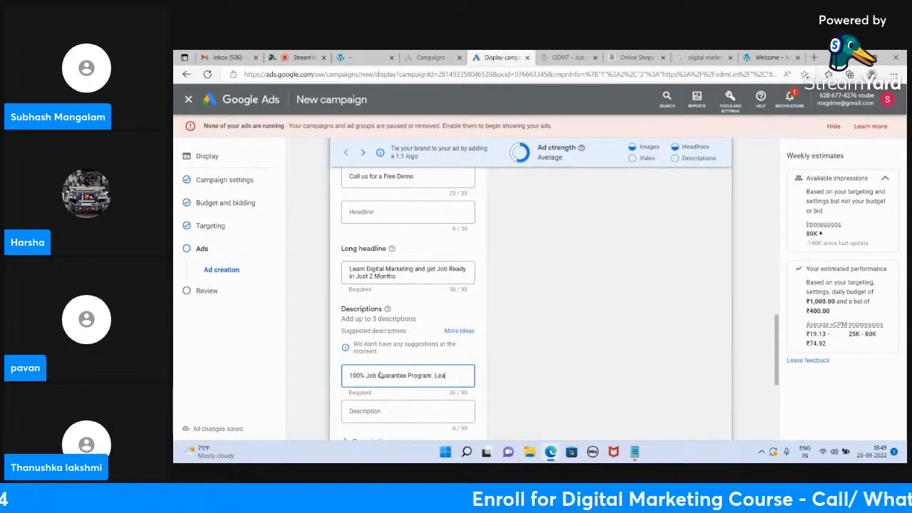
text(rn digital M)
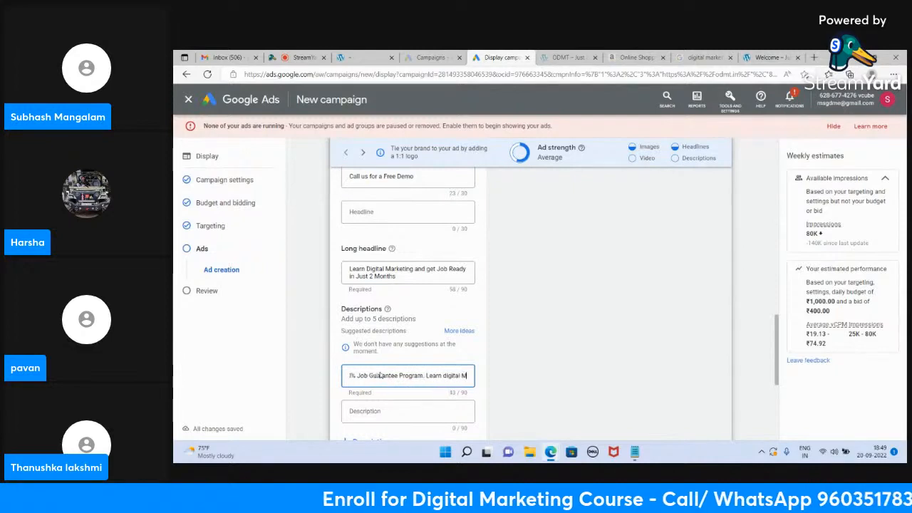
text(arketing By)
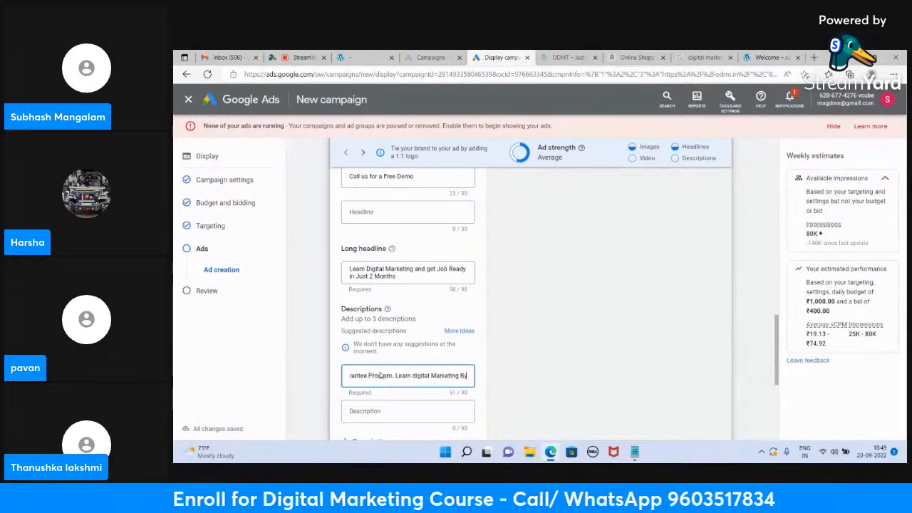
text( industry E)
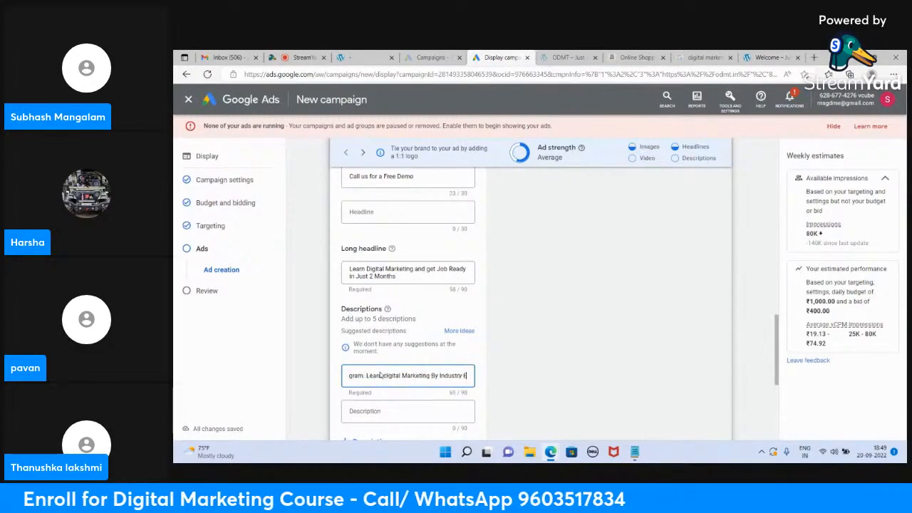
text(xperts)
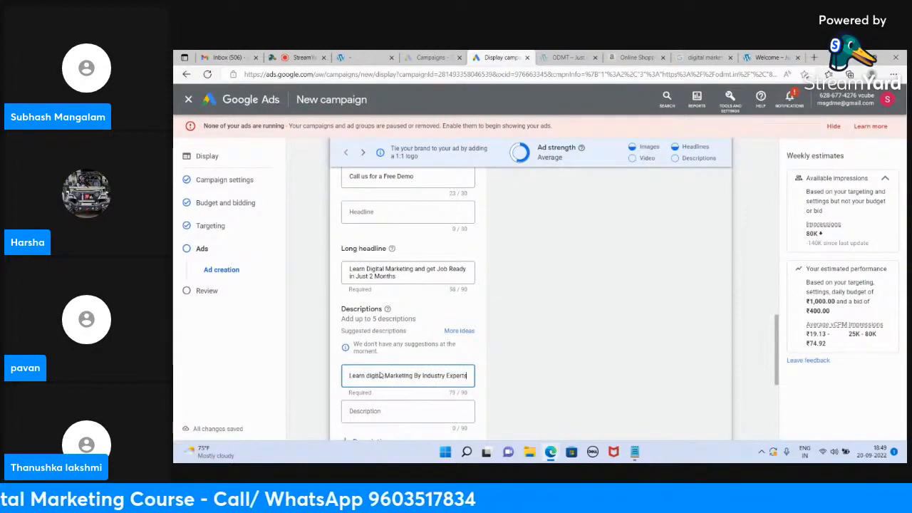
scroll(688, 258, down, 1)
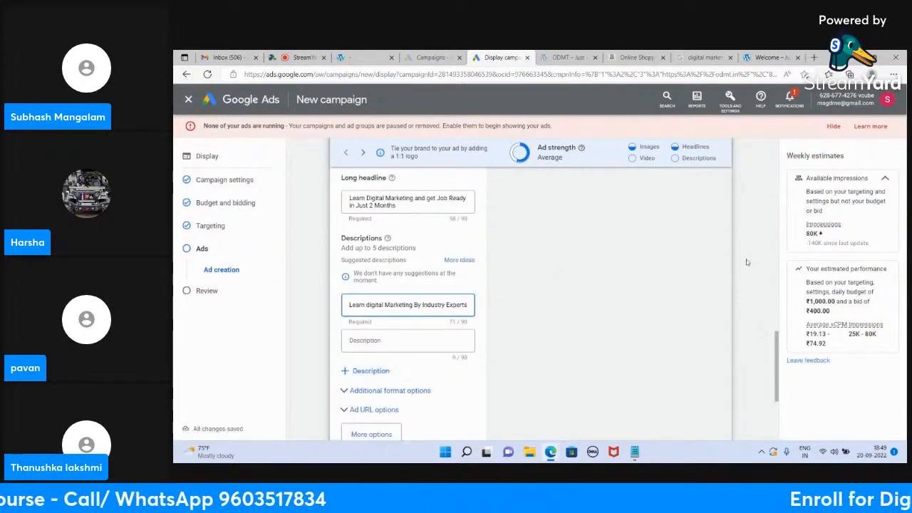
- Examine the image and text ad previews for websites and apps with the entered headlines and description
scroll(747, 262, up, 5)
scroll(747, 262, up, 3)
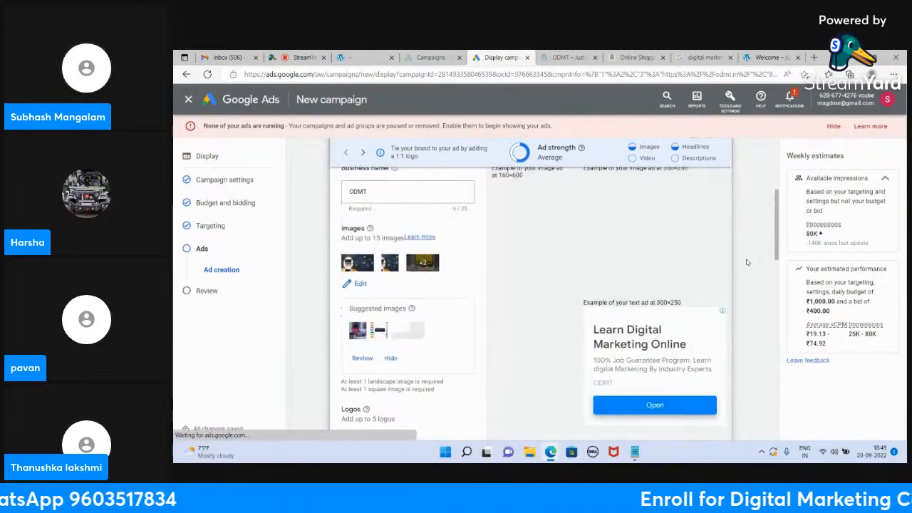
scroll(746, 262, up, 3)
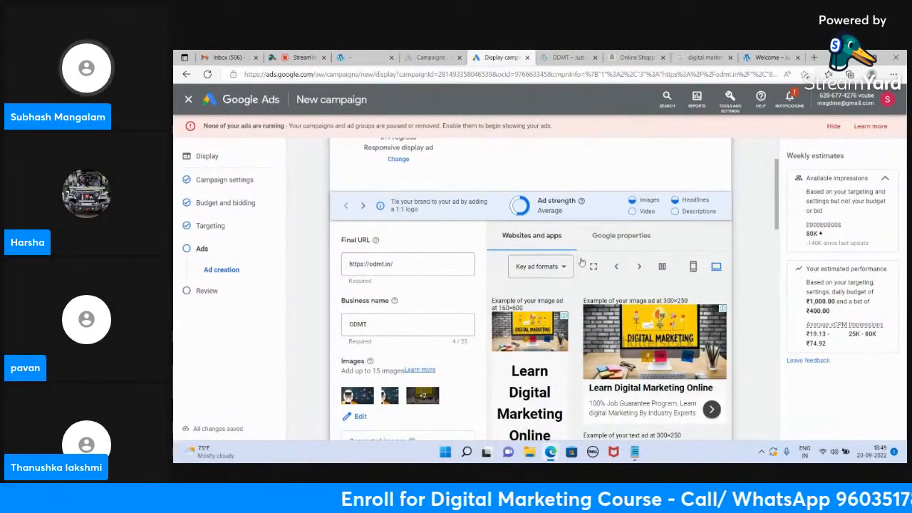
scroll(746, 281, down, 2)
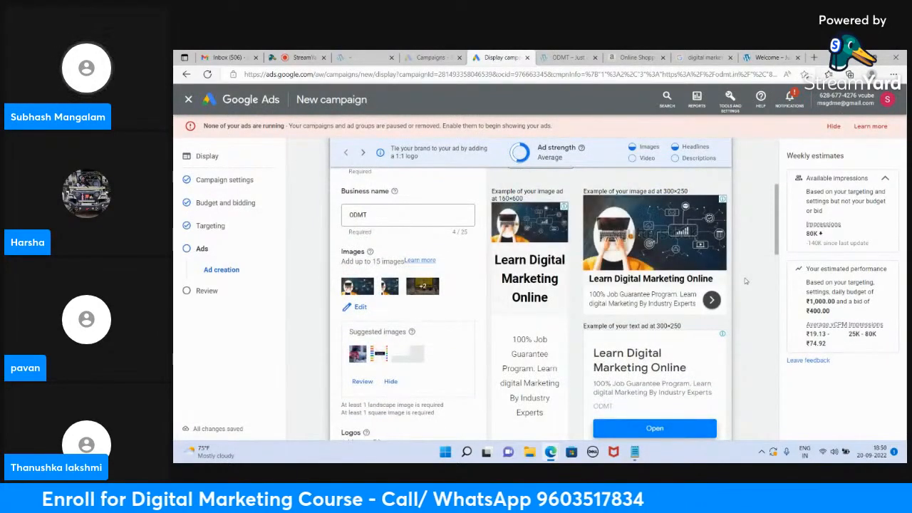
scroll(746, 281, down, 1)
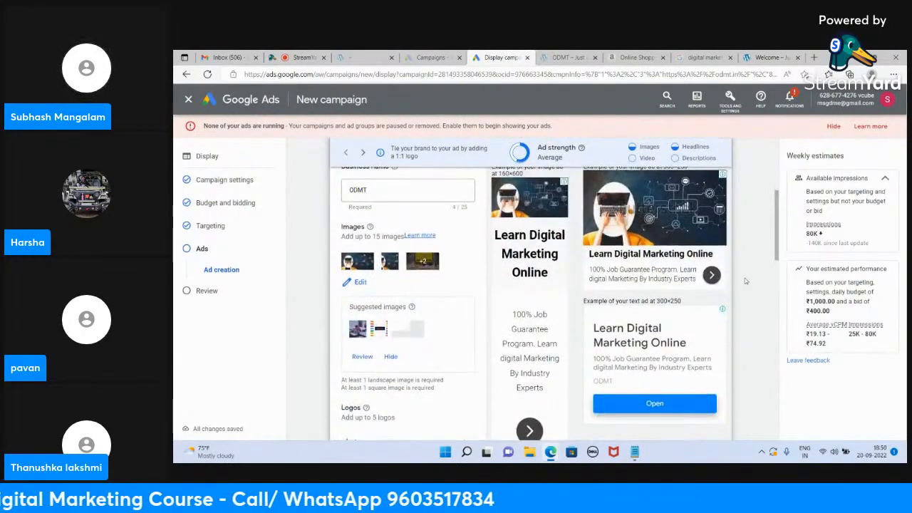
- Examine the banner ad placement on the material.odmt.in blog and compare it with the display ad's previews
click(568, 57)
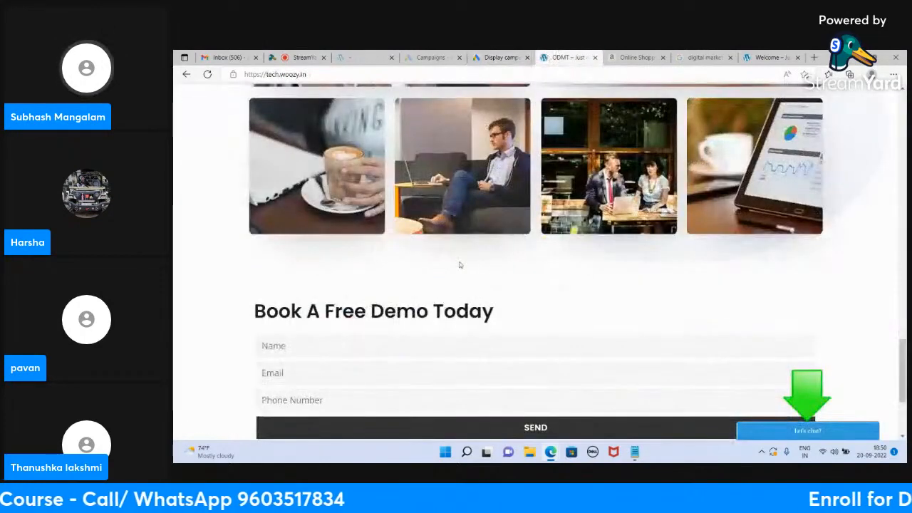
click(357, 57)
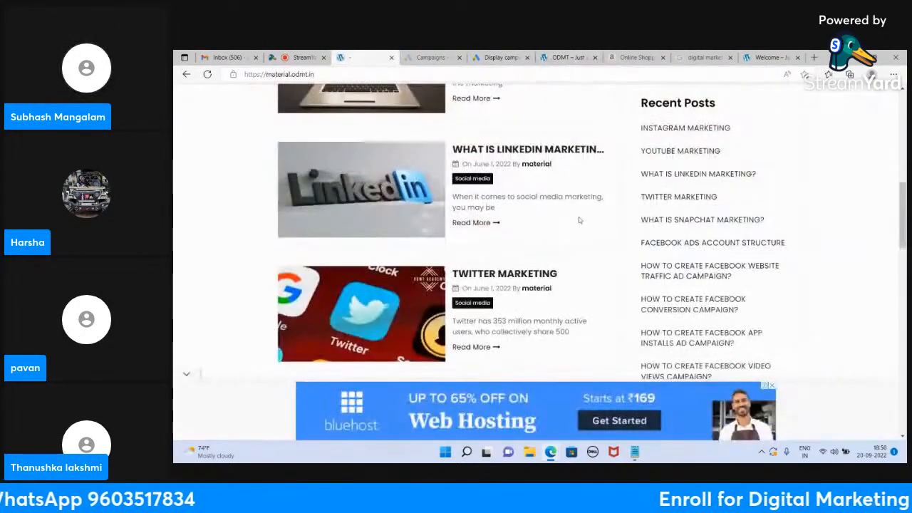
scroll(580, 221, up, 6)
scroll(580, 222, up, 2)
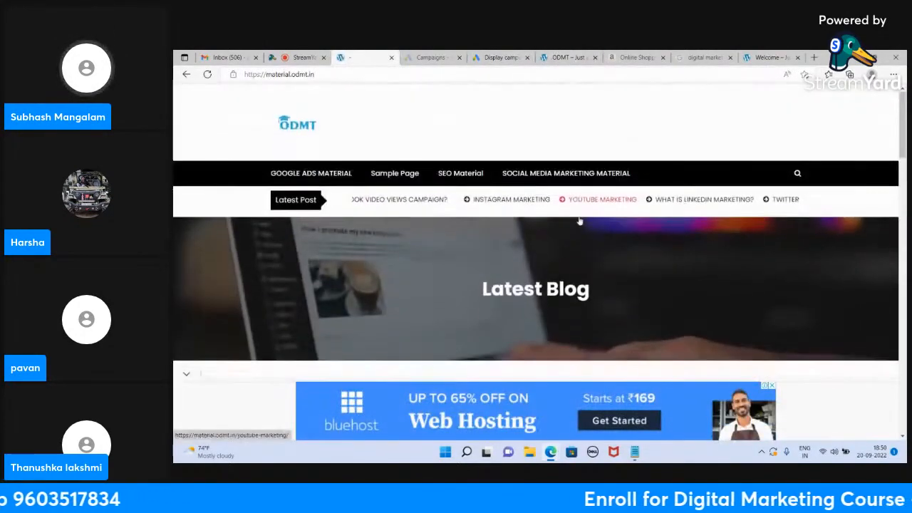
click(492, 56)
click(360, 57)
scroll(712, 309, down, 3)
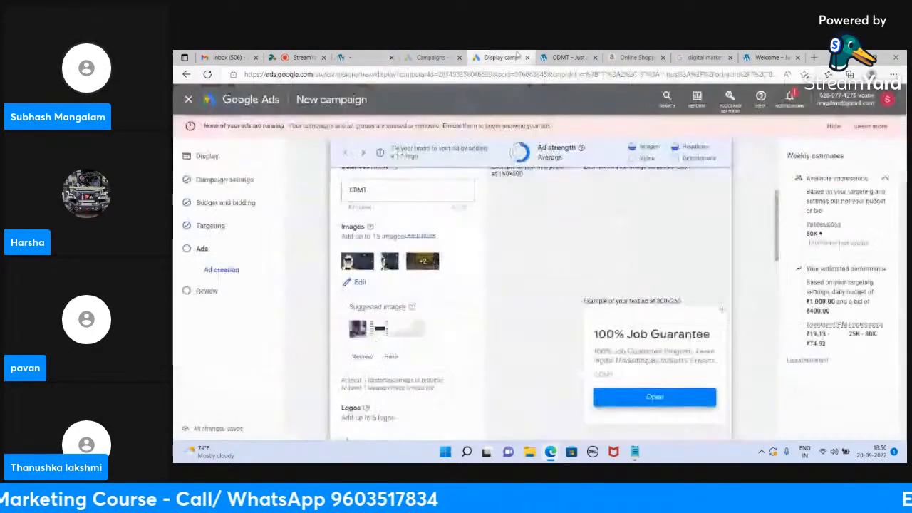
click(499, 57)
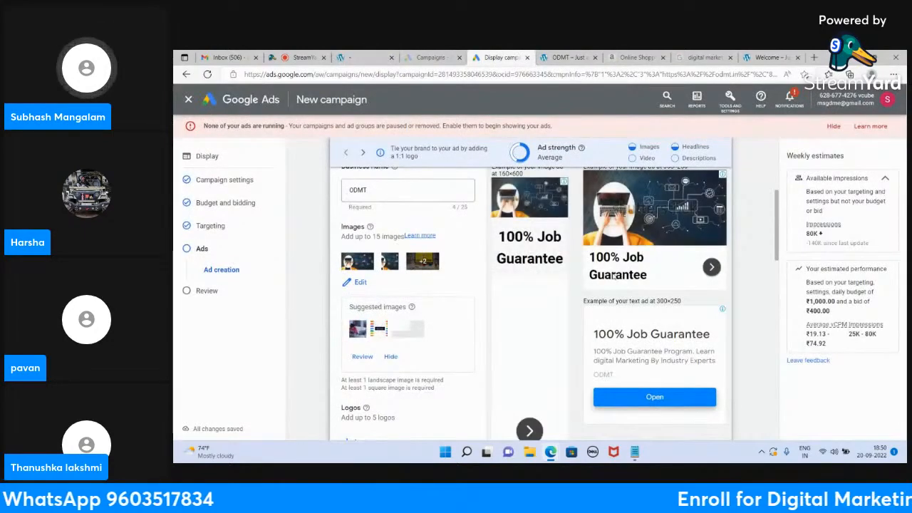
click(347, 55)
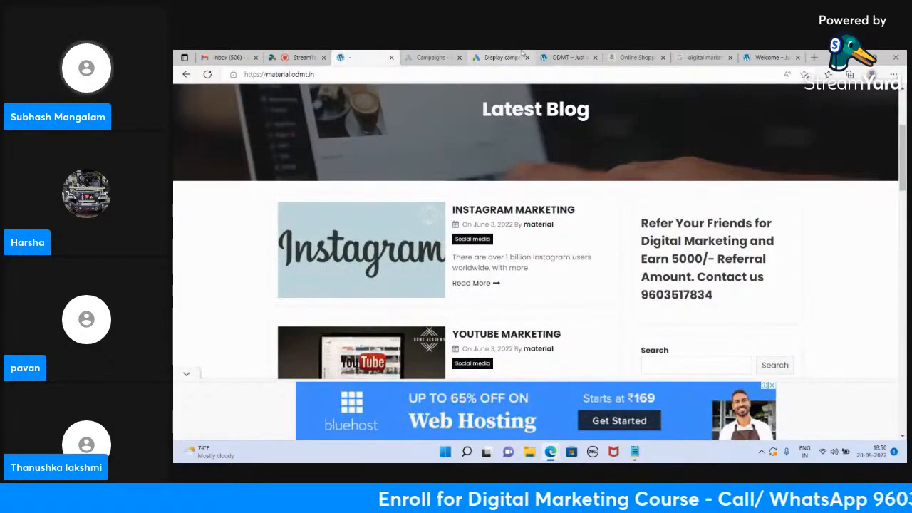
- Create the responsive display ad in the new Google Ads campaign and continue to the campaign review
click(522, 54)
scroll(543, 320, down, 10)
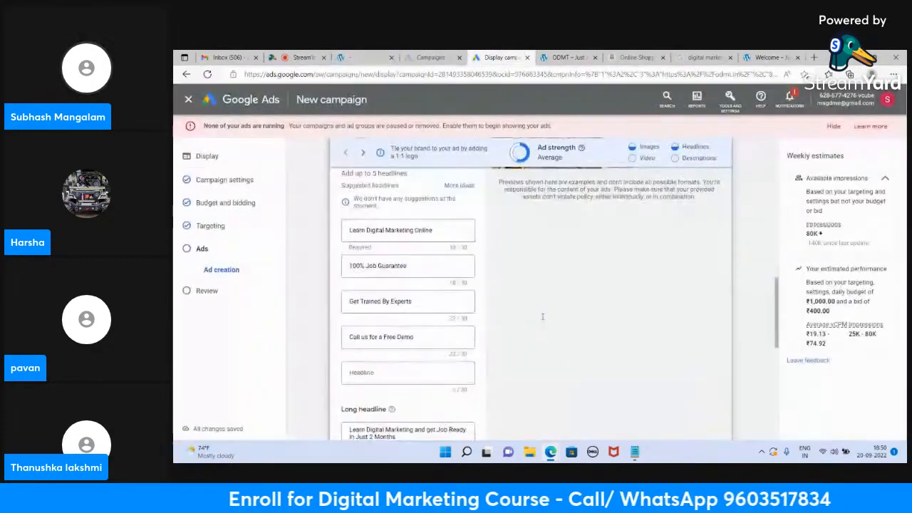
scroll(543, 320, down, 3)
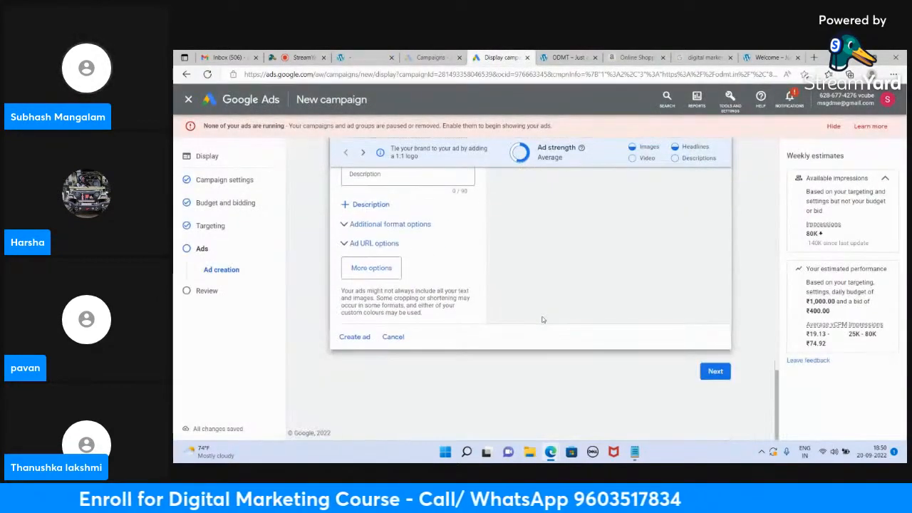
click(352, 340)
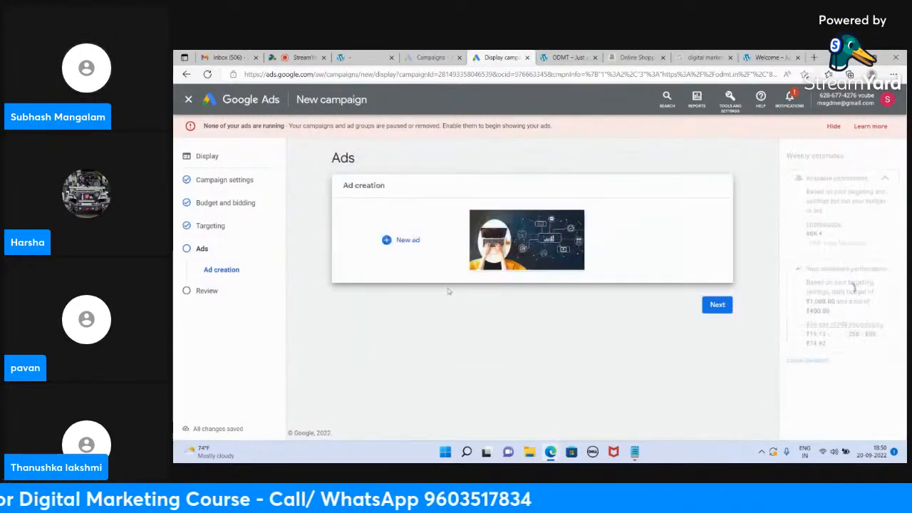
click(718, 305)
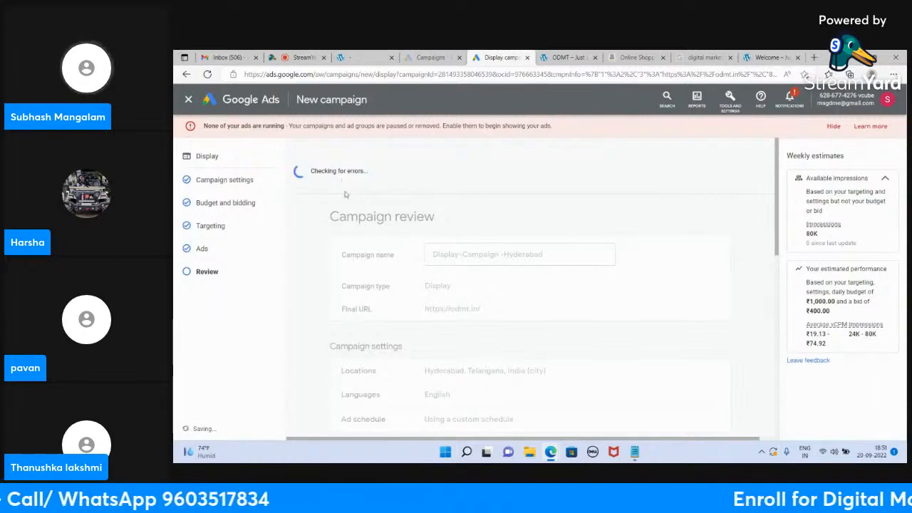
- Check the live viewer comments in the StreamYard studio and return to the Google Ads campaign review
scroll(459, 264, down, 10)
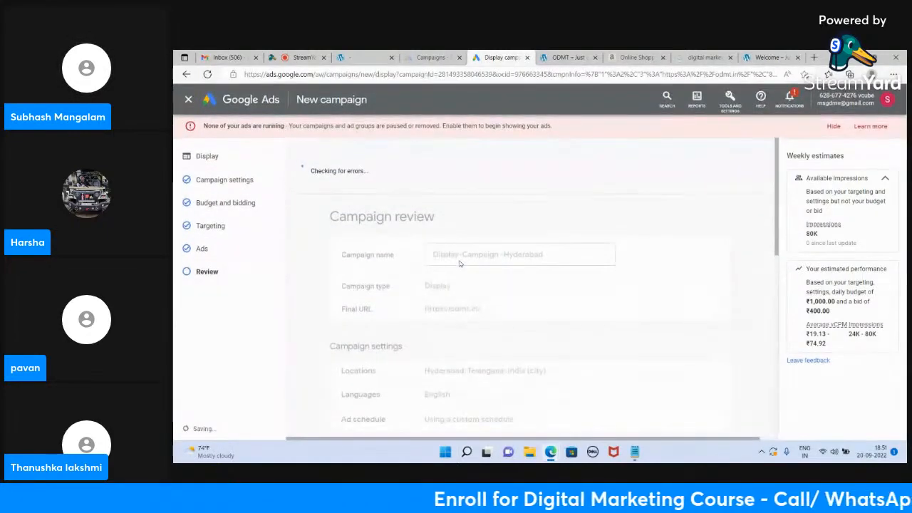
click(308, 54)
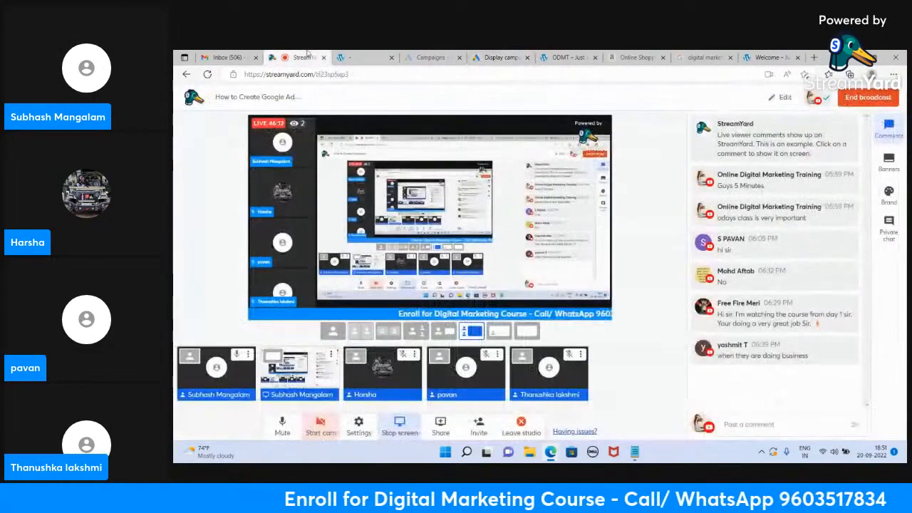
click(513, 58)
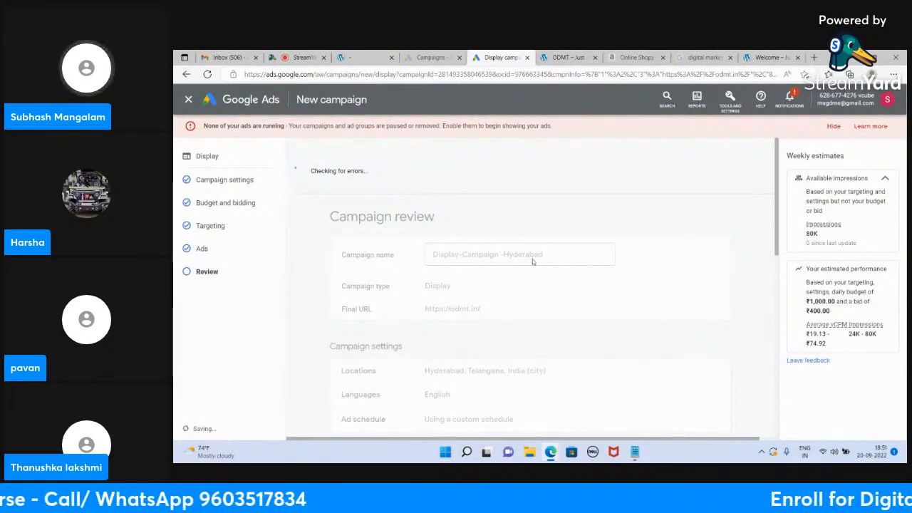
- Review the campaign summary, covering name, locations, languages, ad schedule, budget, bidding, targeting and ads
scroll(532, 259, down, 1)
scroll(501, 268, down, 1)
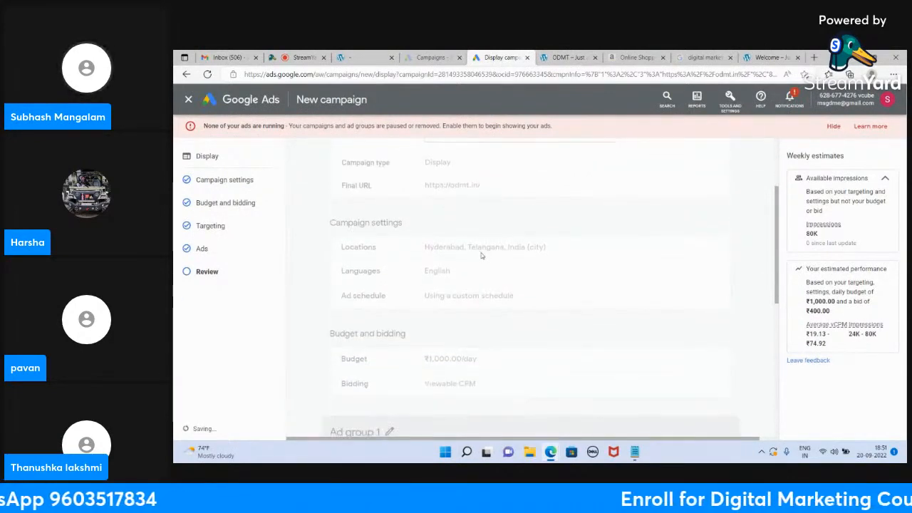
scroll(502, 268, up, 2)
scroll(501, 268, down, 1)
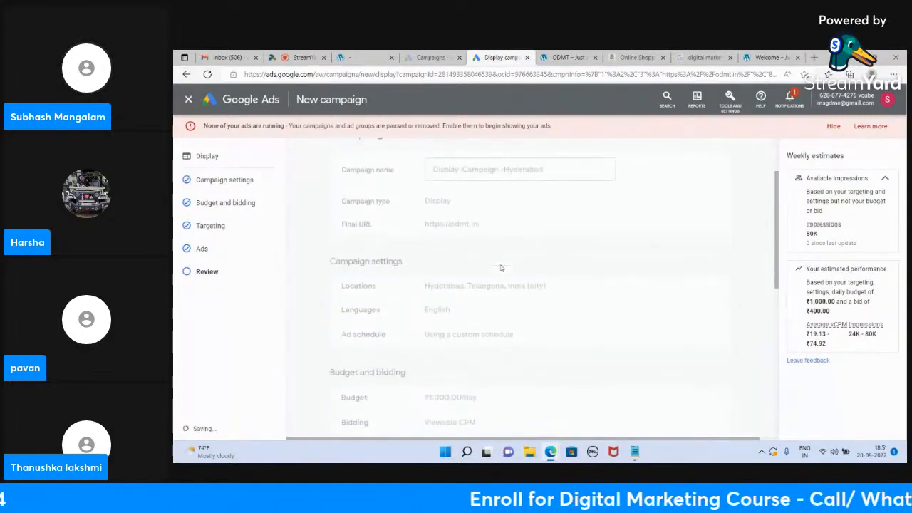
scroll(501, 268, down, 1)
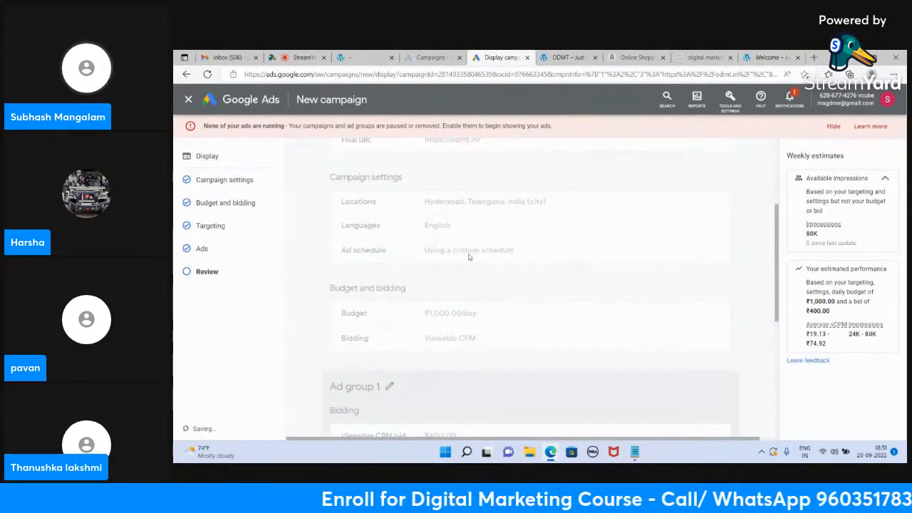
scroll(451, 247, down, 1)
scroll(479, 260, down, 1)
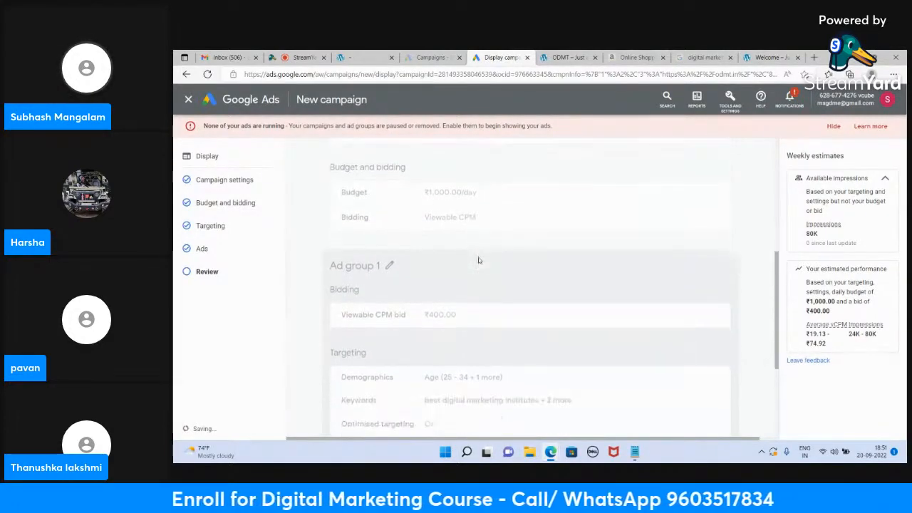
scroll(492, 249, down, 1)
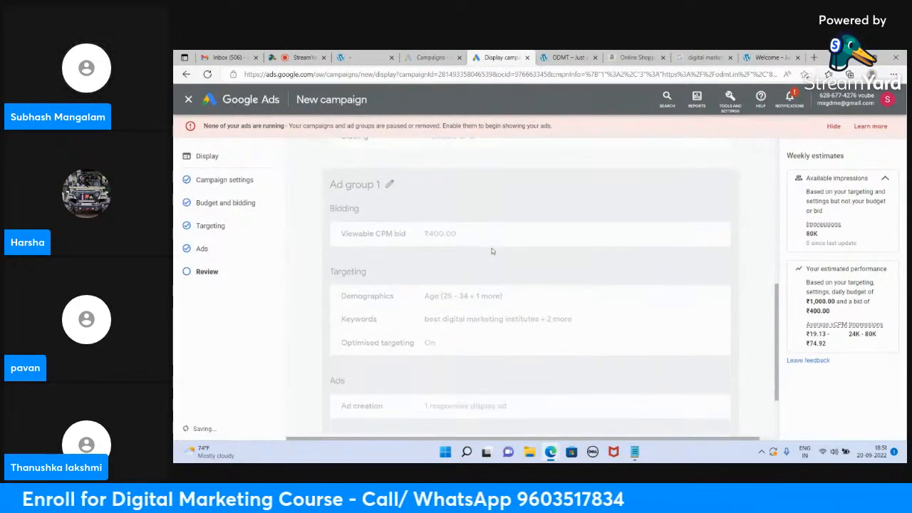
scroll(492, 248, down, 1)
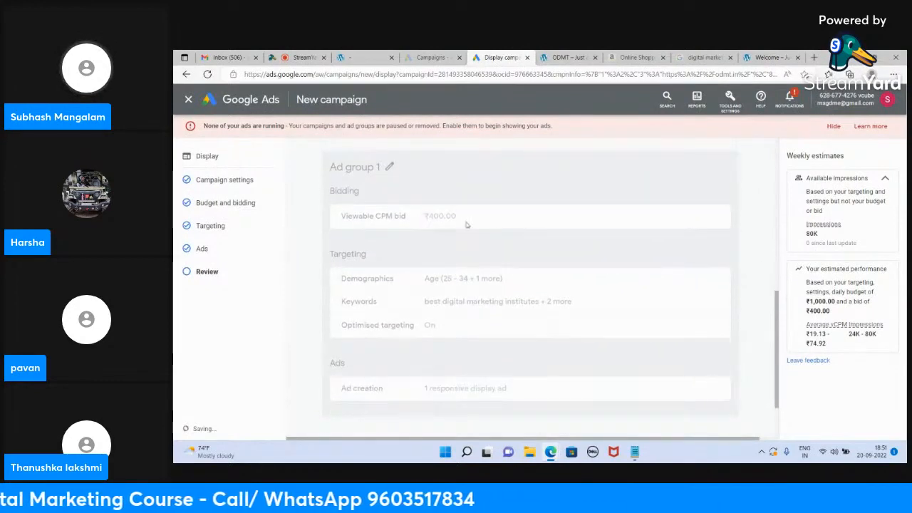
scroll(464, 228, down, 1)
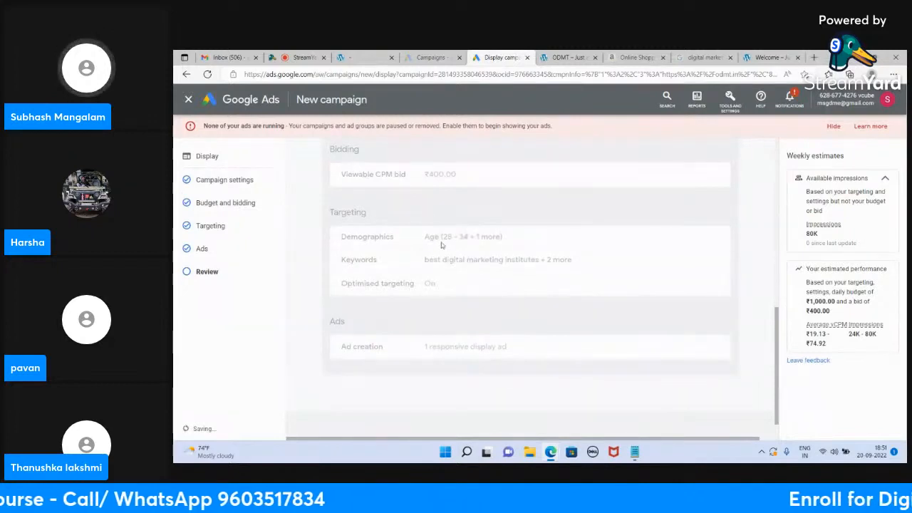
scroll(502, 254, down, 1)
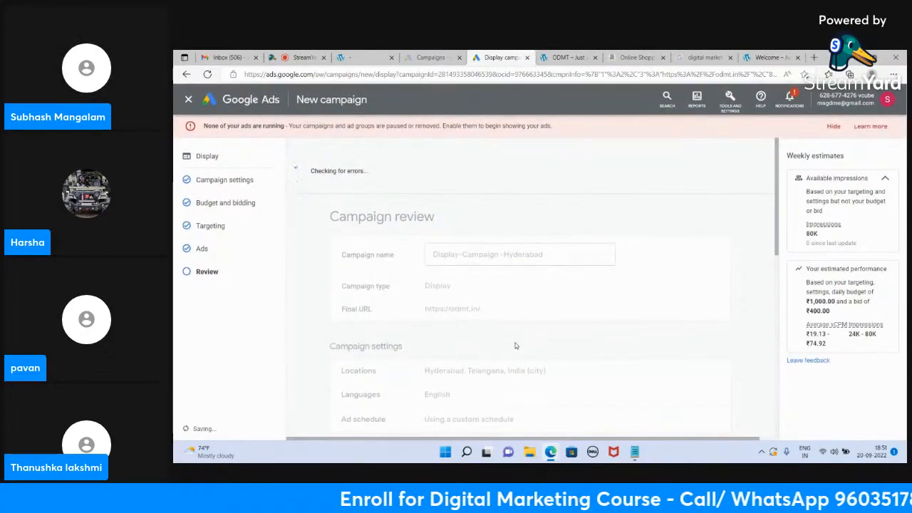
- Publish the reviewed Hyderabad display campaign
scroll(516, 346, down, 6)
scroll(762, 340, up, 4)
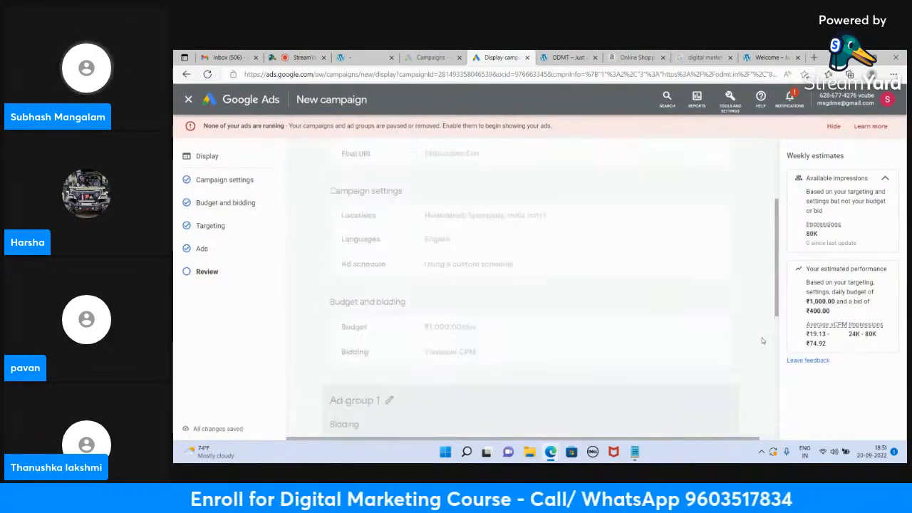
scroll(762, 340, up, 3)
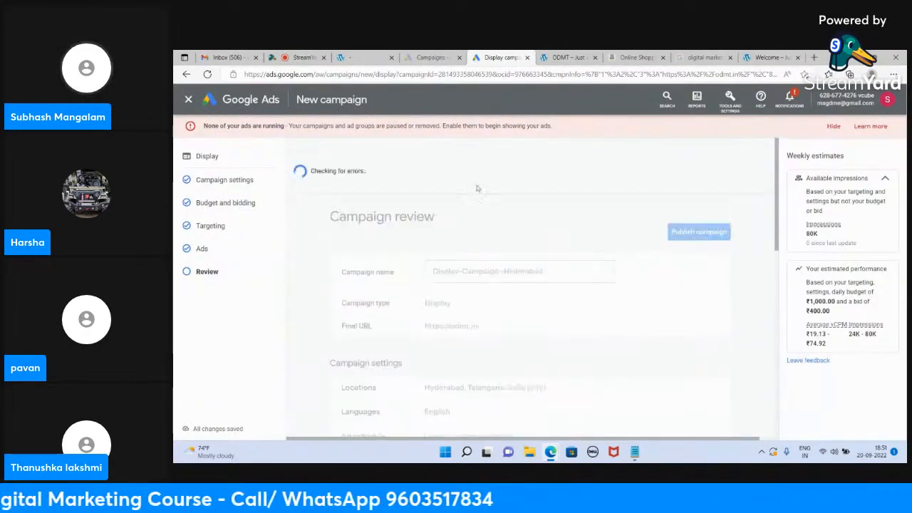
scroll(498, 248, down, 10)
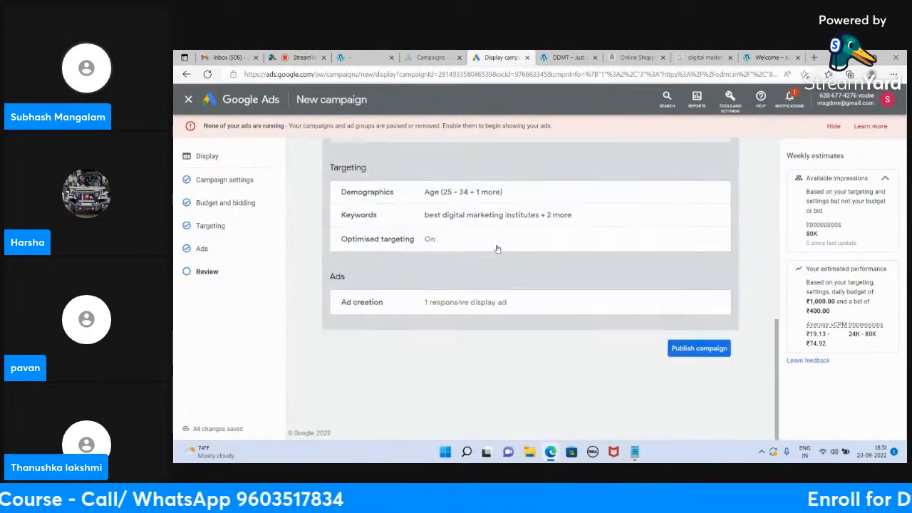
click(703, 349)
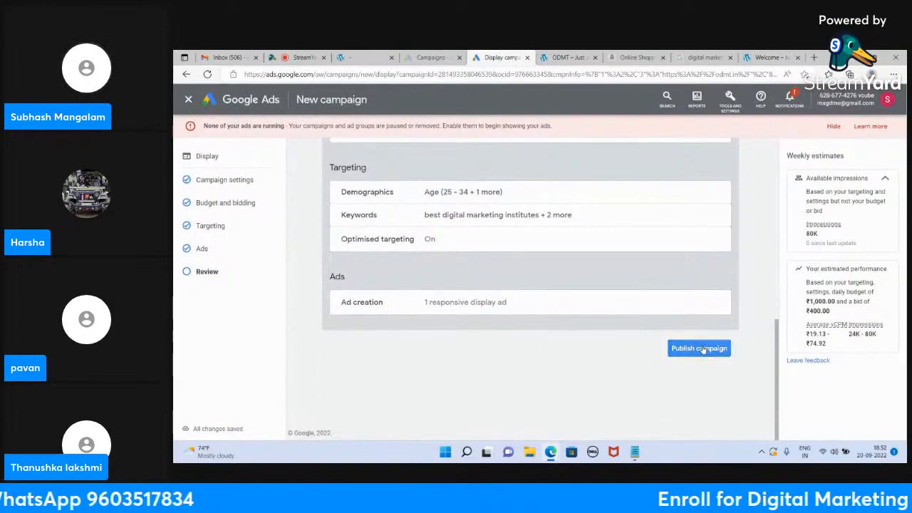